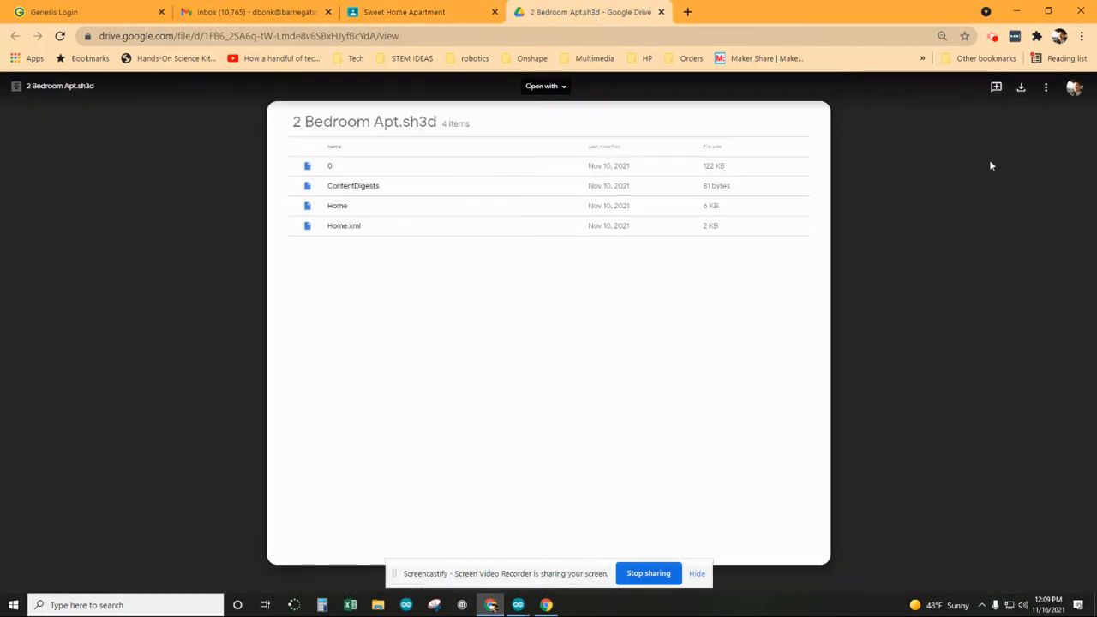
- Download 2 Bedroom Apt.sh3d from Google Drive, open it in Sweet Home 3D and enlarge the floor plan view
{"action": "left_click", "coordinate": [1022, 88]}
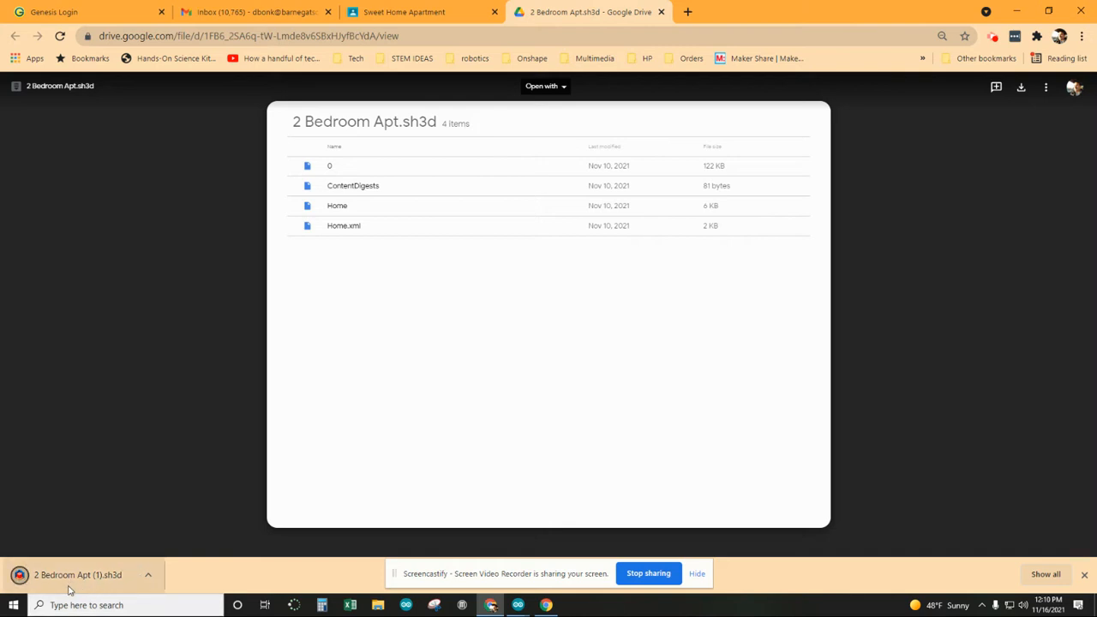
{"action": "left_click", "coordinate": [69, 585]}
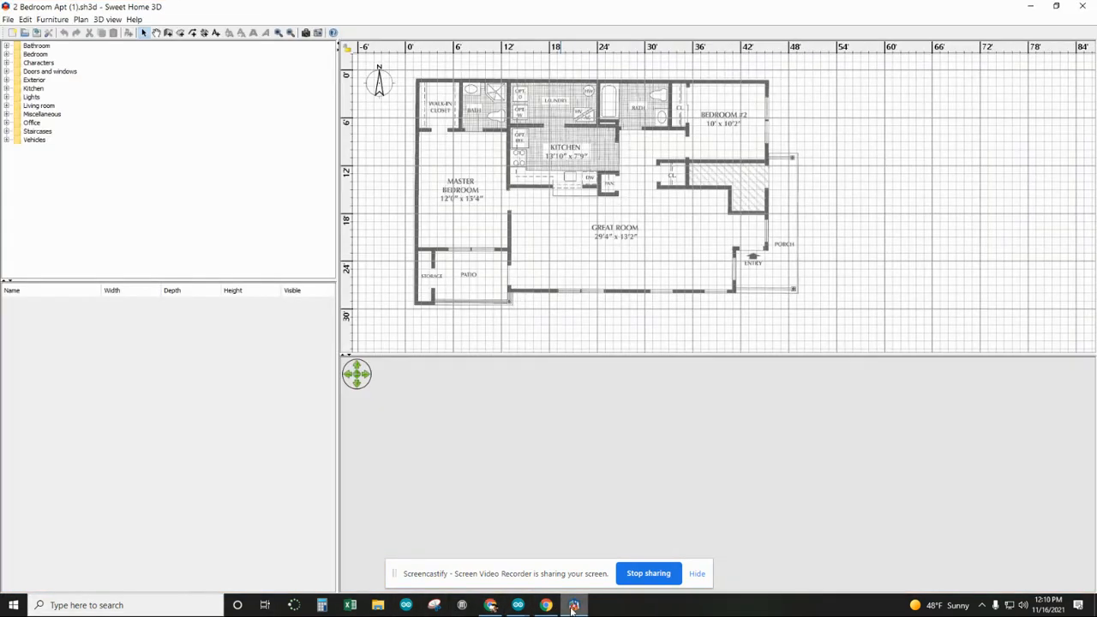
{"action": "mouse_move", "coordinate": [572, 608]}
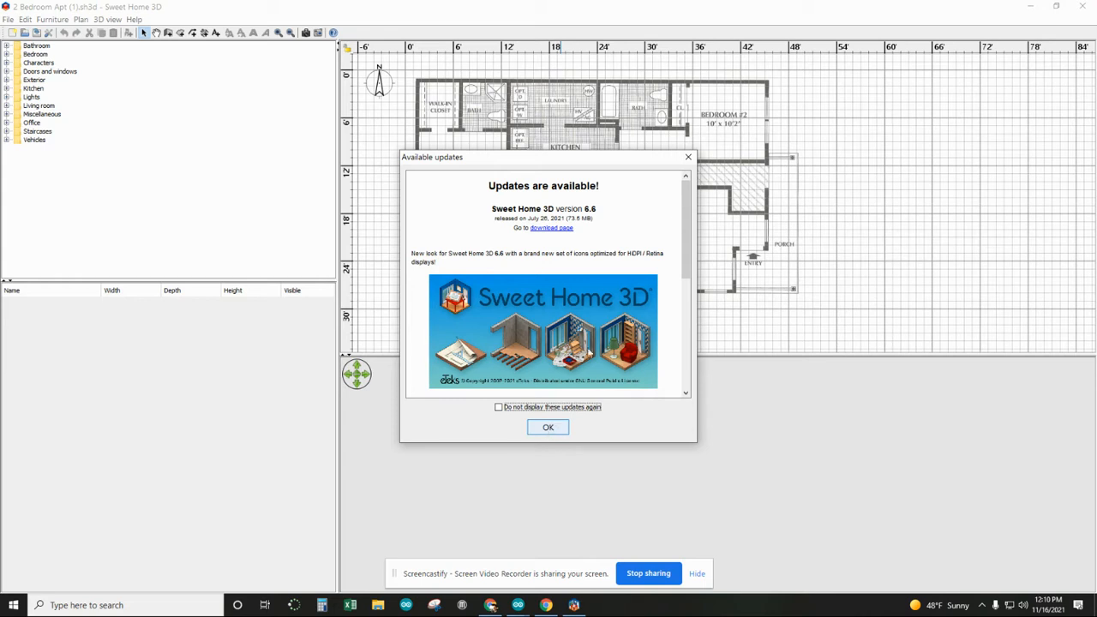
{"action": "left_click", "coordinate": [548, 427]}
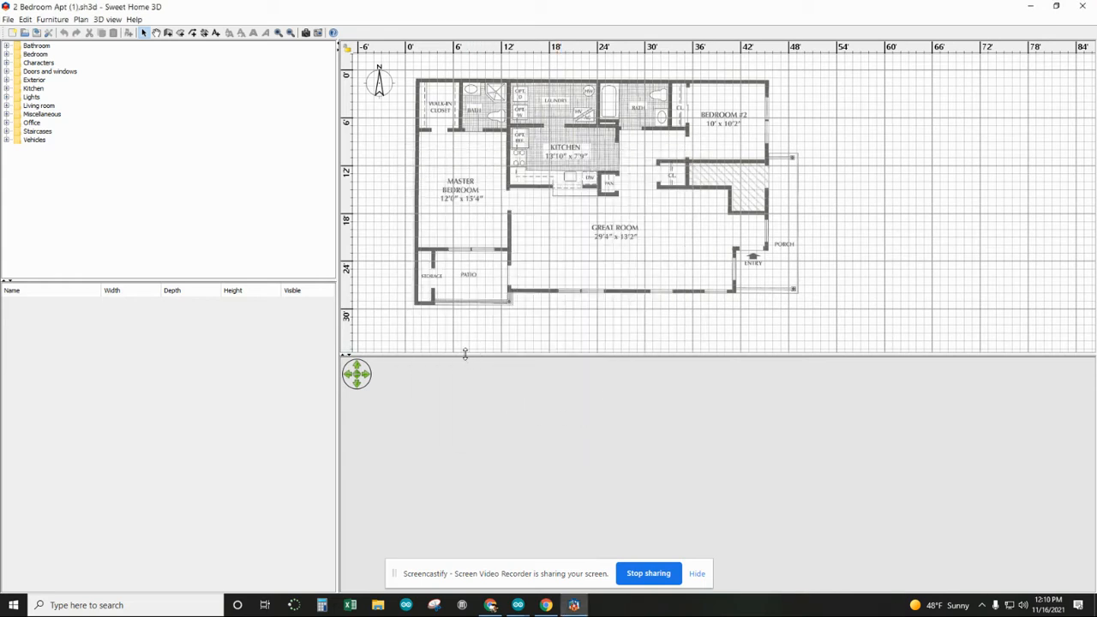
{"action": "left_click_drag", "start_coordinate": [465, 353], "coordinate": [466, 502]}
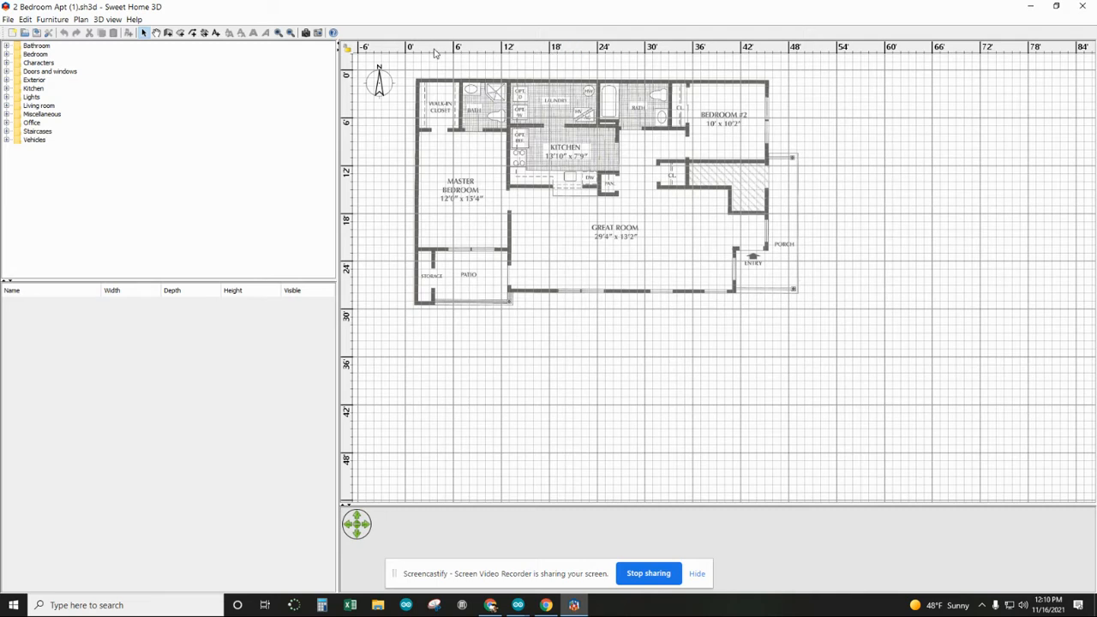
{"action": "scroll", "coordinate": [416, 69], "scroll_direction": "up", "scroll_amount": 3}
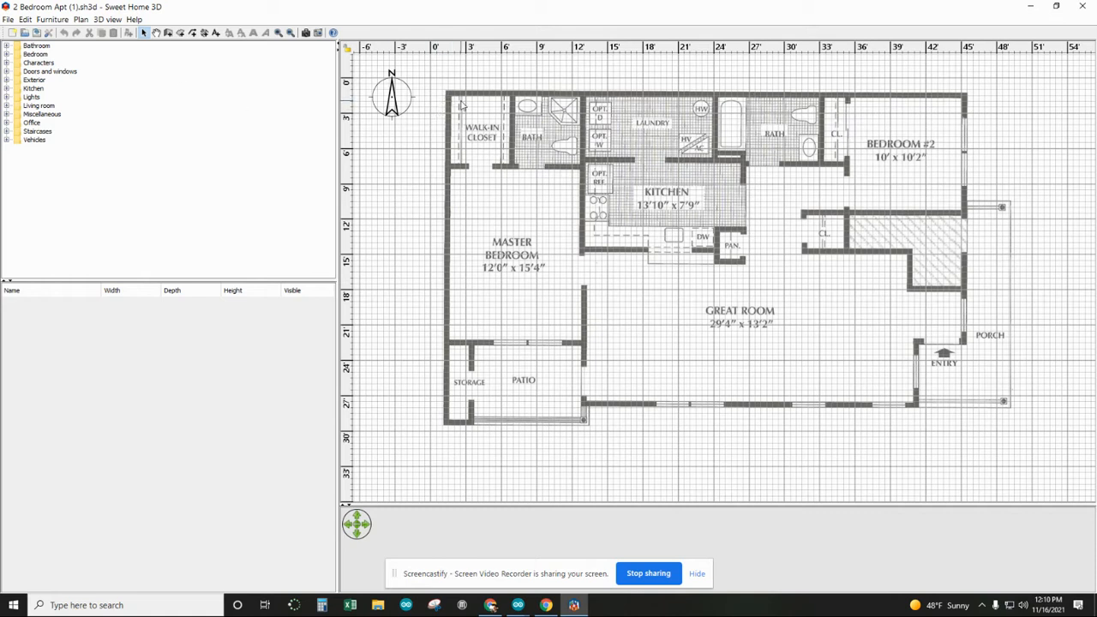
{"action": "left_click", "coordinate": [82, 20]}
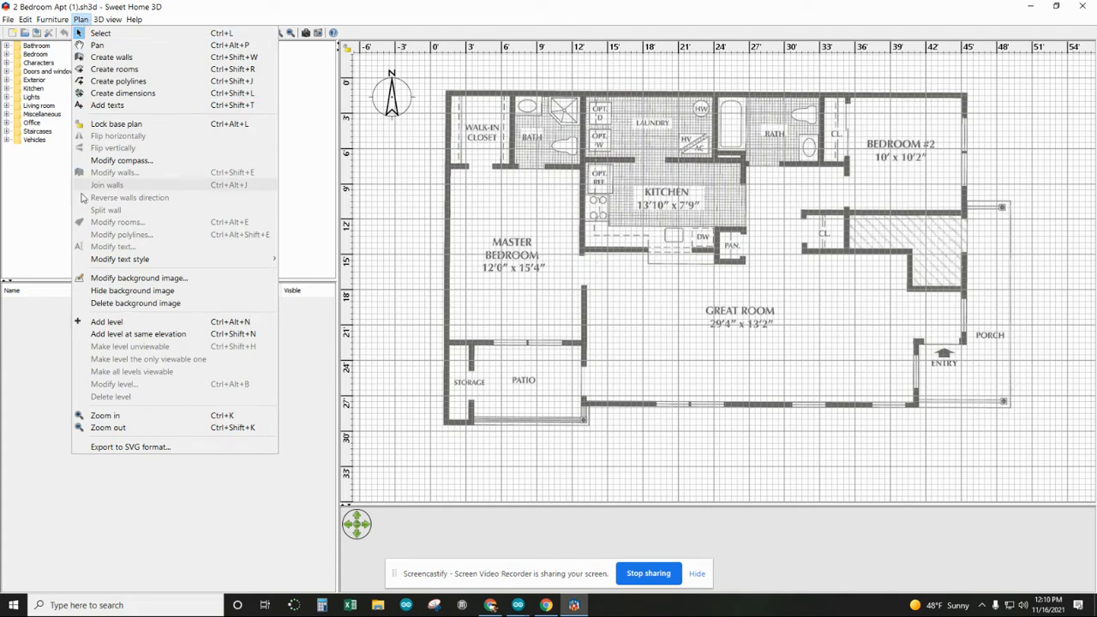
{"action": "left_click", "coordinate": [101, 278]}
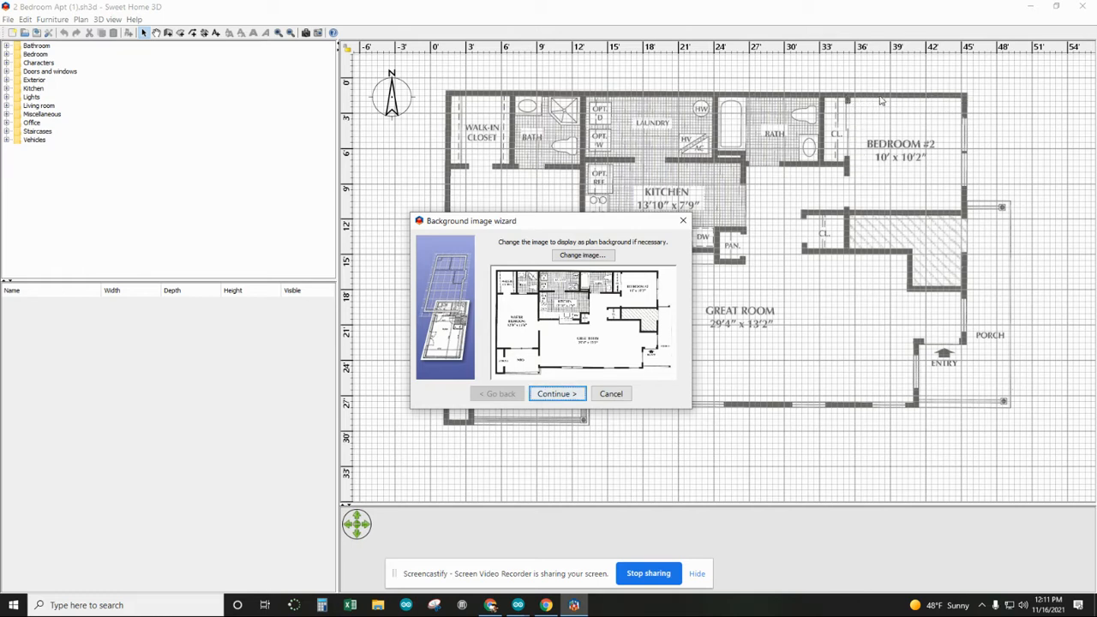
{"action": "left_click", "coordinate": [685, 222]}
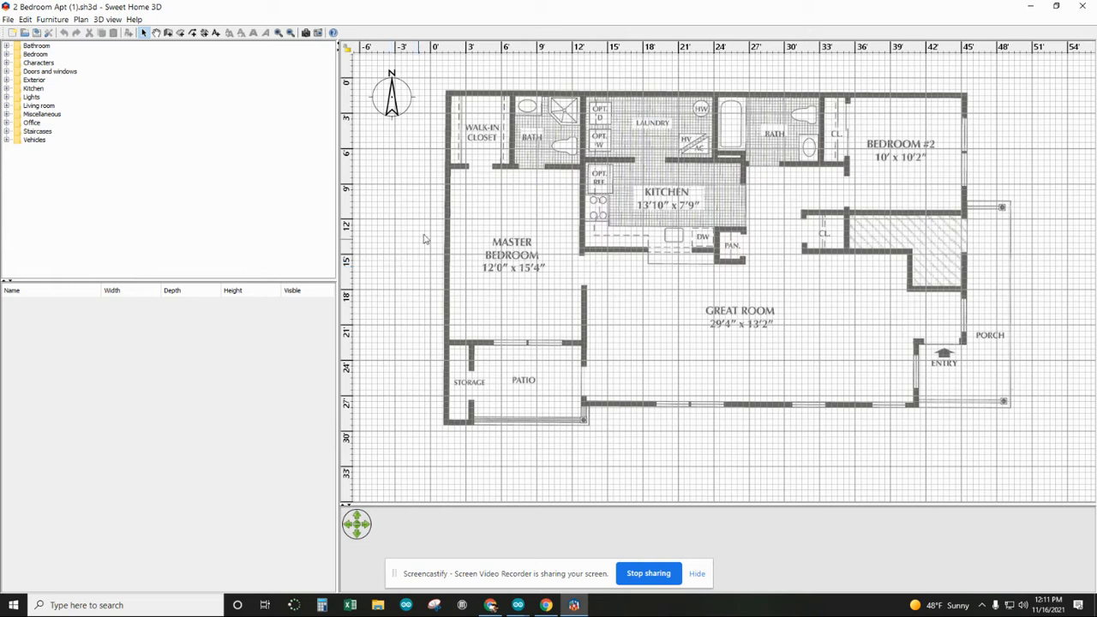
- Add the blue bed from the Bedroom furniture to the master bedroom and rotate it so its headboard faces the west wall
{"action": "left_click", "coordinate": [6, 55]}
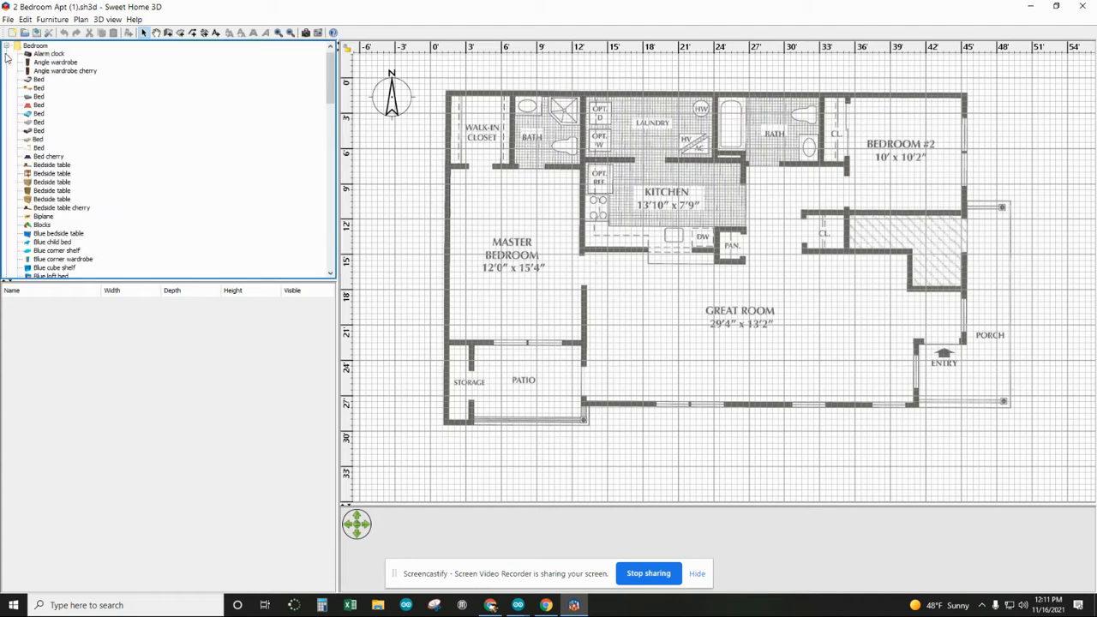
{"action": "left_click", "coordinate": [38, 114]}
{"action": "left_click_drag", "start_coordinate": [38, 116], "coordinate": [667, 291]}
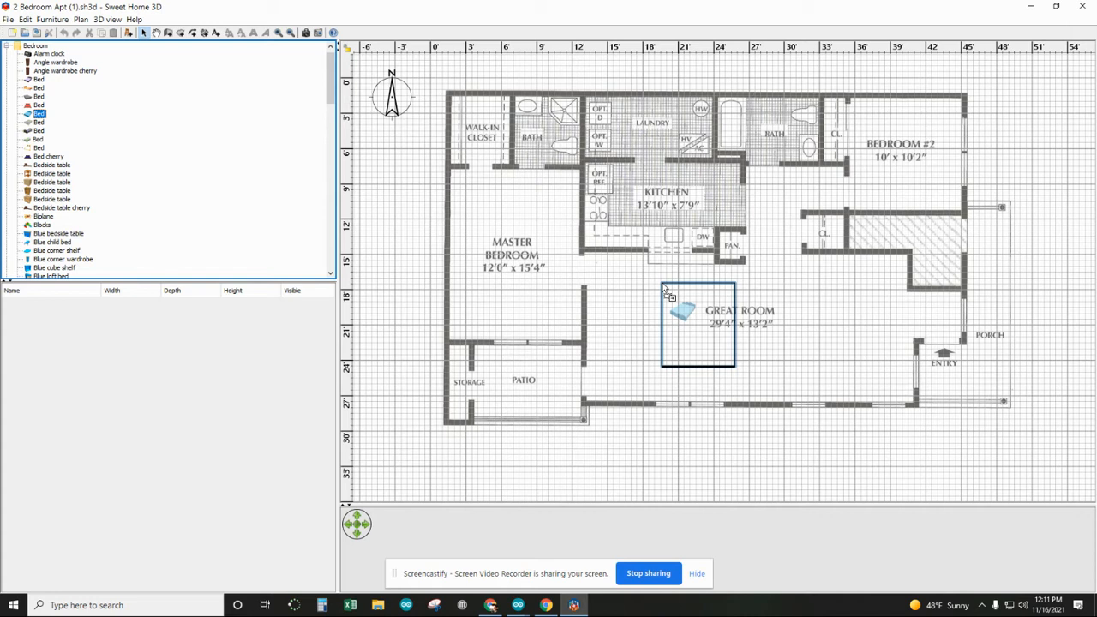
{"action": "left_click_drag", "start_coordinate": [668, 291], "coordinate": [869, 118]}
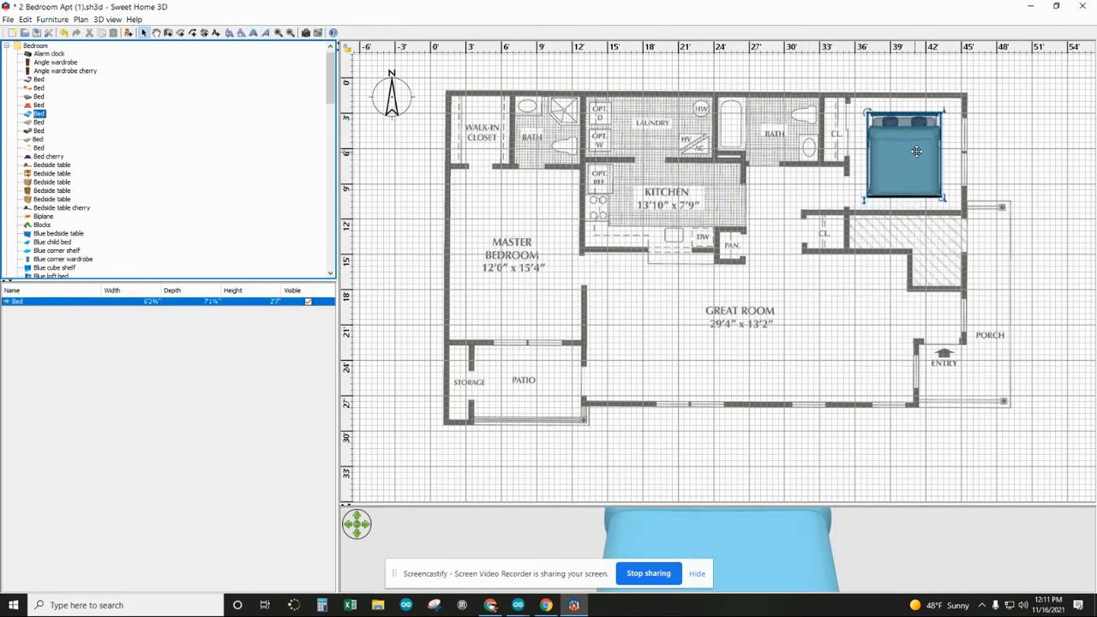
{"action": "left_click_drag", "start_coordinate": [909, 156], "coordinate": [511, 249]}
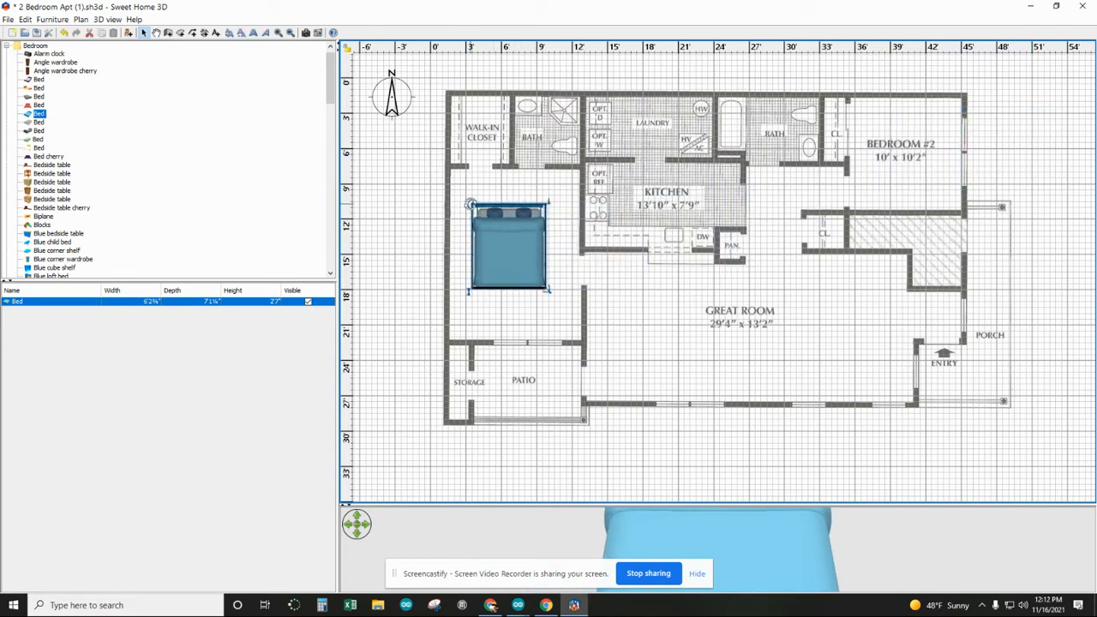
{"action": "left_click_drag", "start_coordinate": [474, 212], "coordinate": [487, 259]}
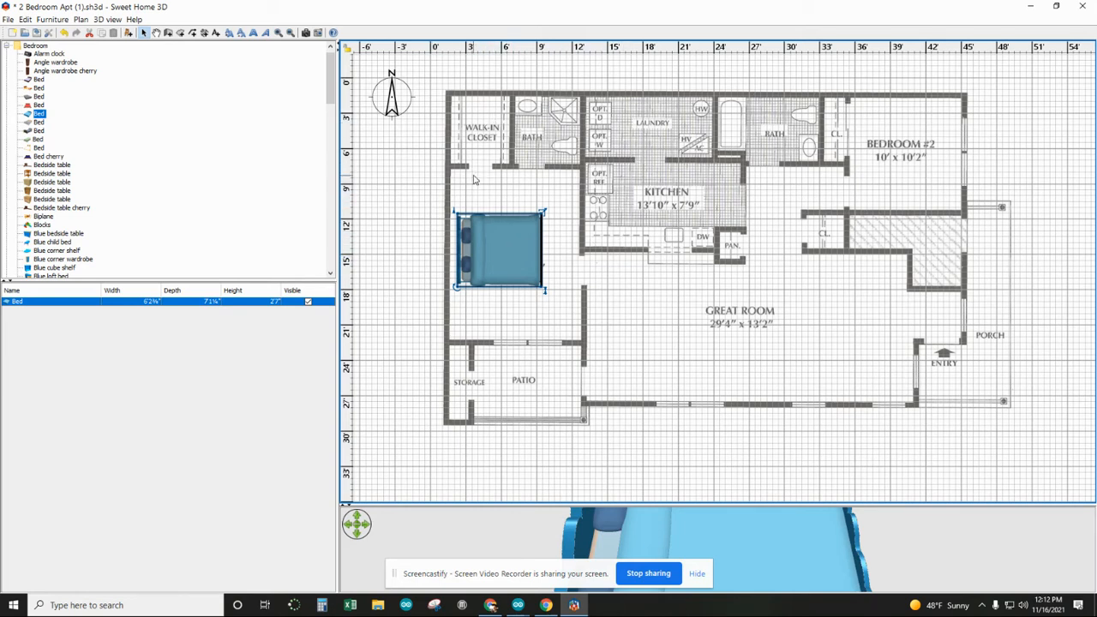
- Trace the walk-in closet outline with four connected walls, about 5 ft 4 in wide and 6 ft 2 in deep
{"action": "scroll", "coordinate": [475, 89], "scroll_direction": "up", "scroll_amount": 5}
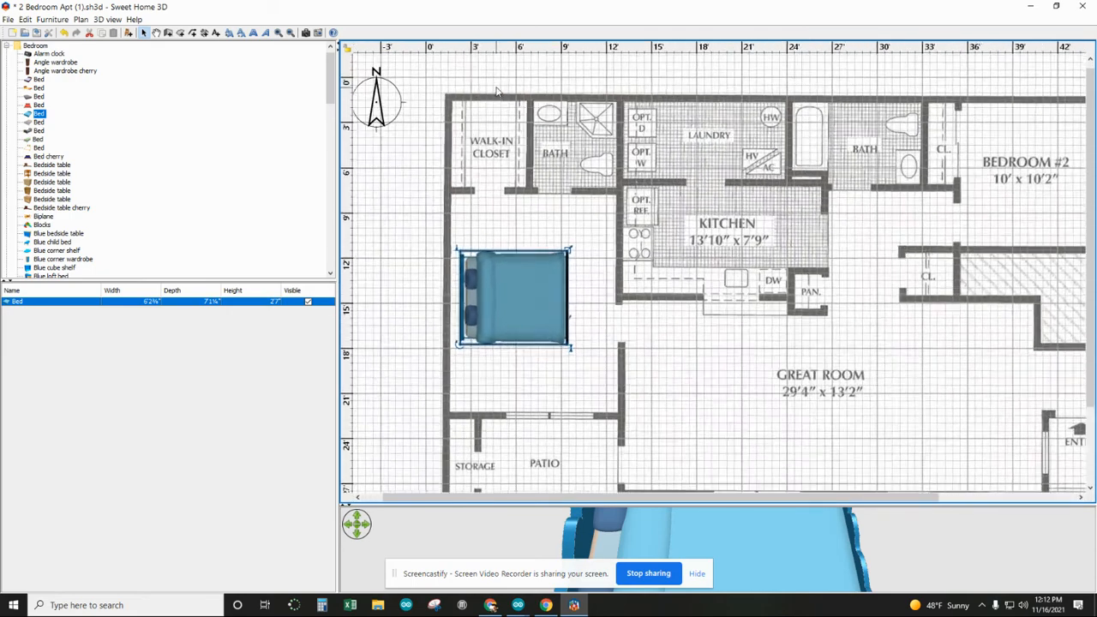
{"action": "scroll", "coordinate": [384, 154], "scroll_direction": "up", "scroll_amount": 4}
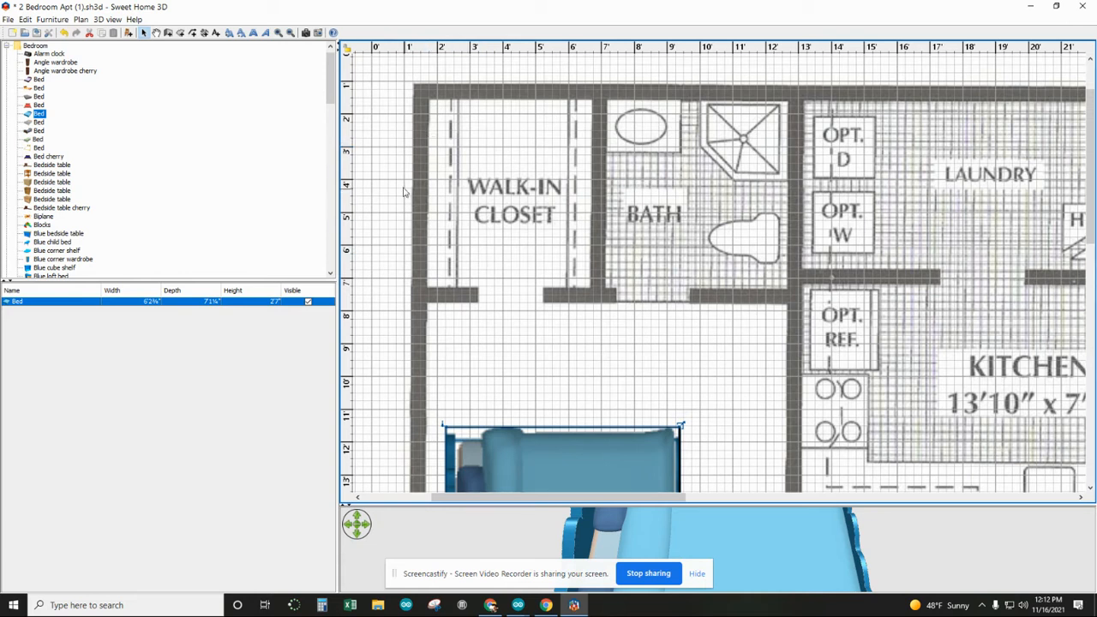
{"action": "left_click", "coordinate": [169, 32]}
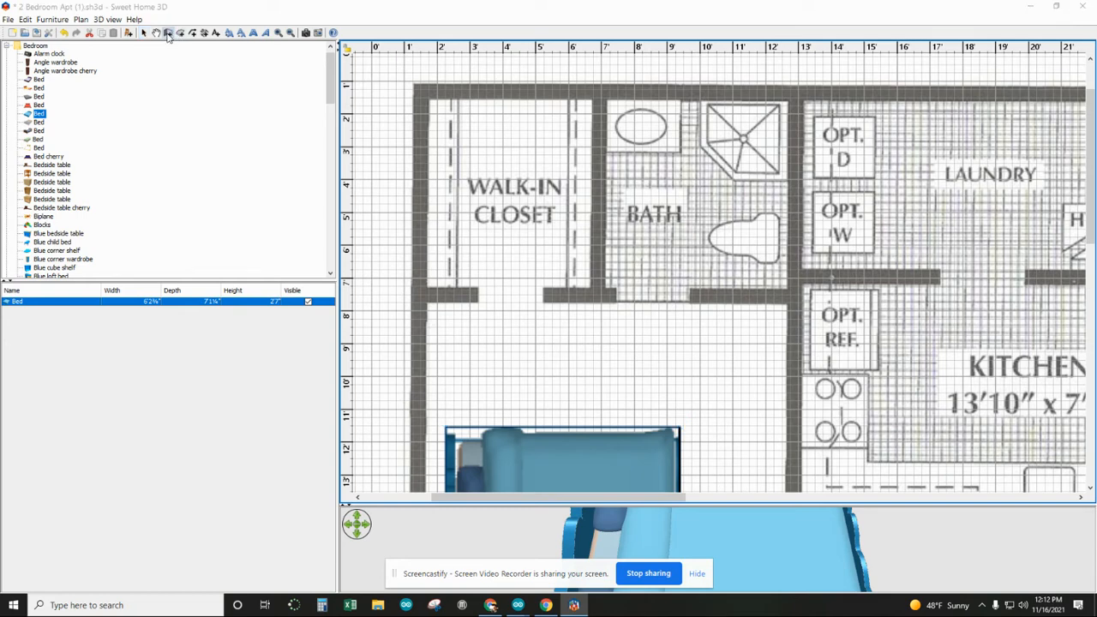
{"action": "left_click", "coordinate": [547, 376]}
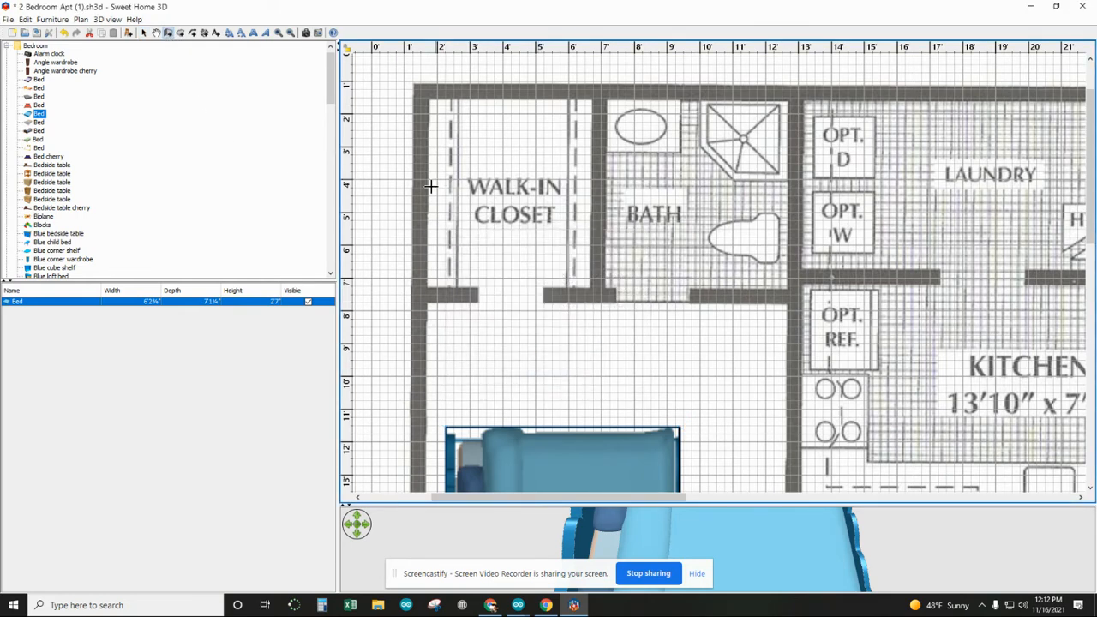
{"action": "left_click", "coordinate": [421, 91]}
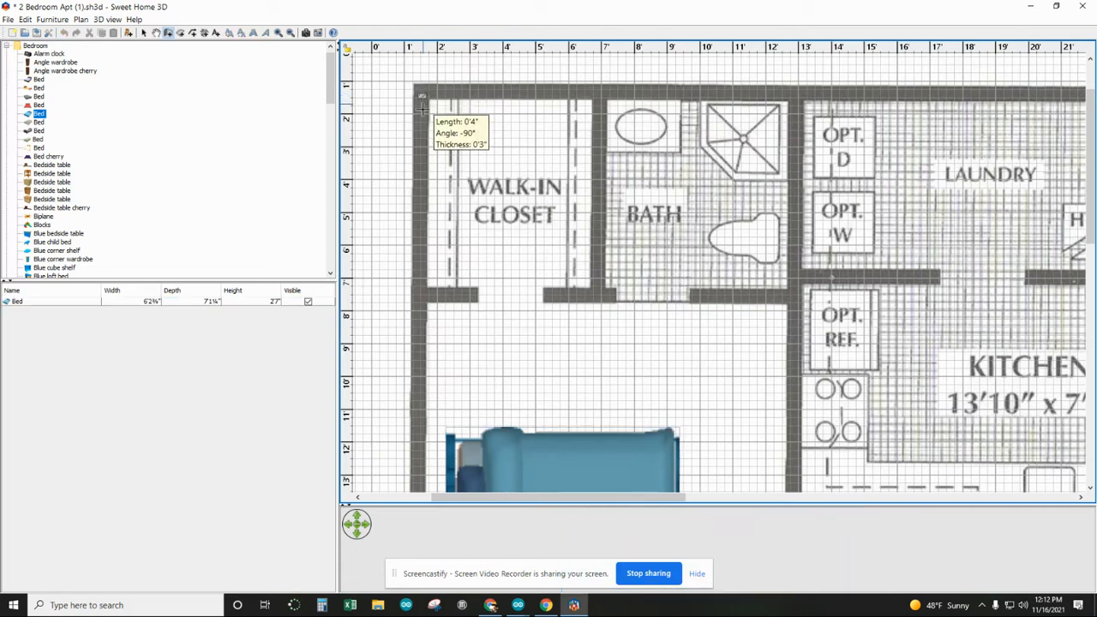
{"action": "left_click", "coordinate": [421, 293]}
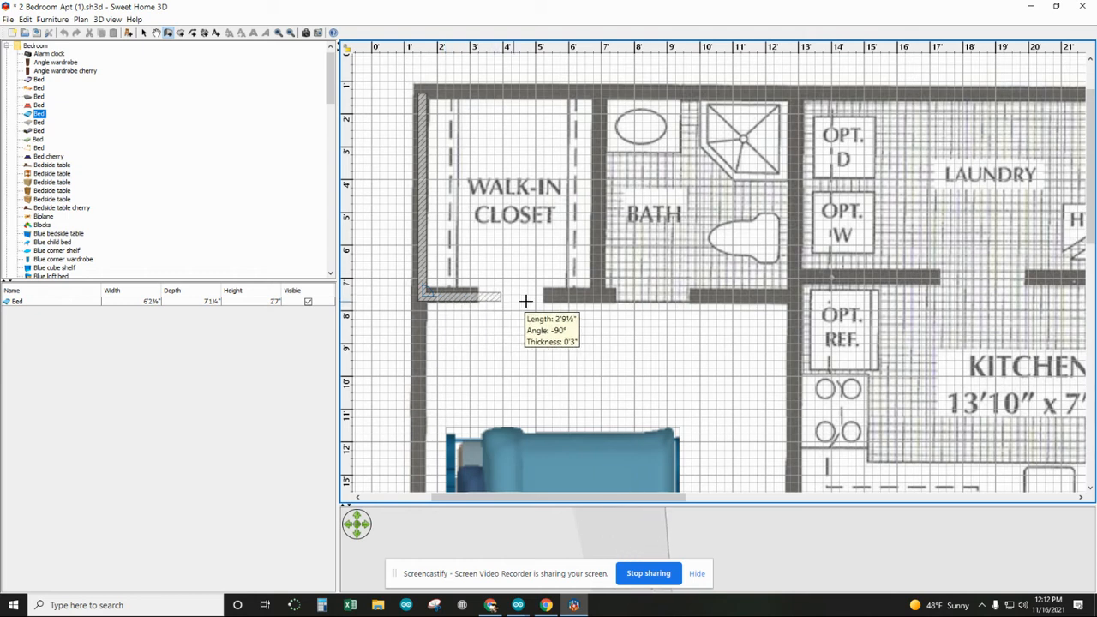
{"action": "left_click", "coordinate": [600, 298]}
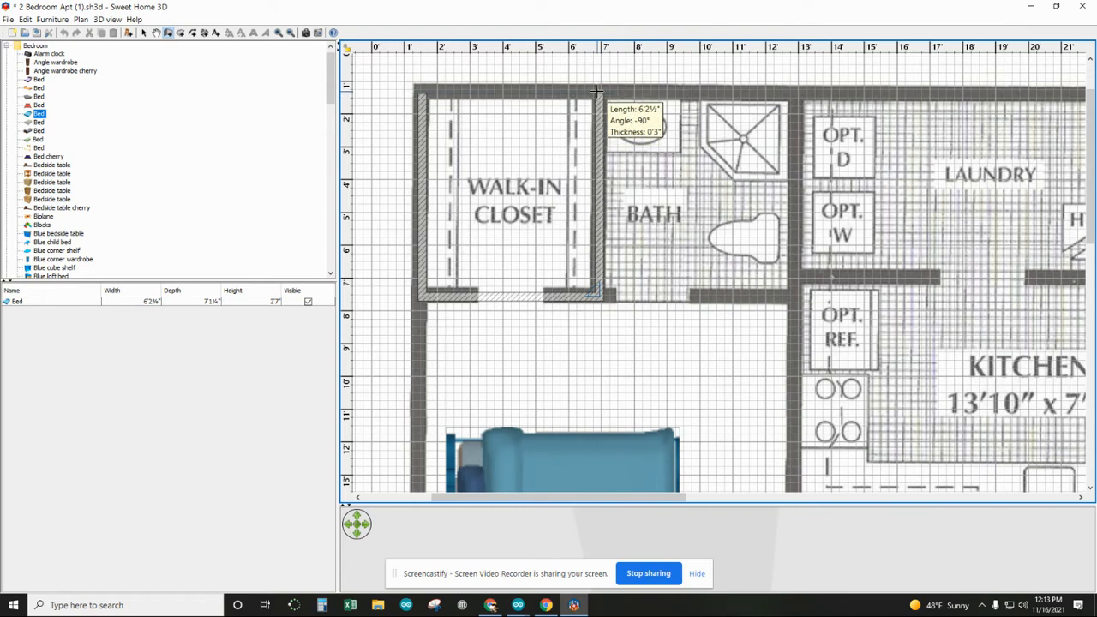
{"action": "double_click", "coordinate": [597, 91]}
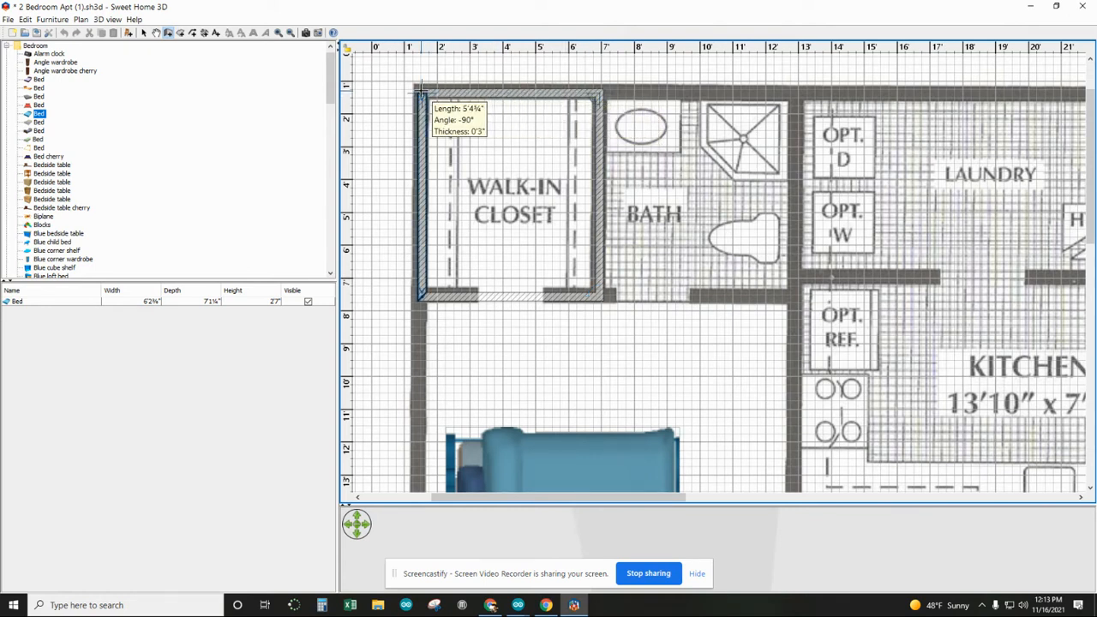
{"action": "double_click", "coordinate": [421, 90]}
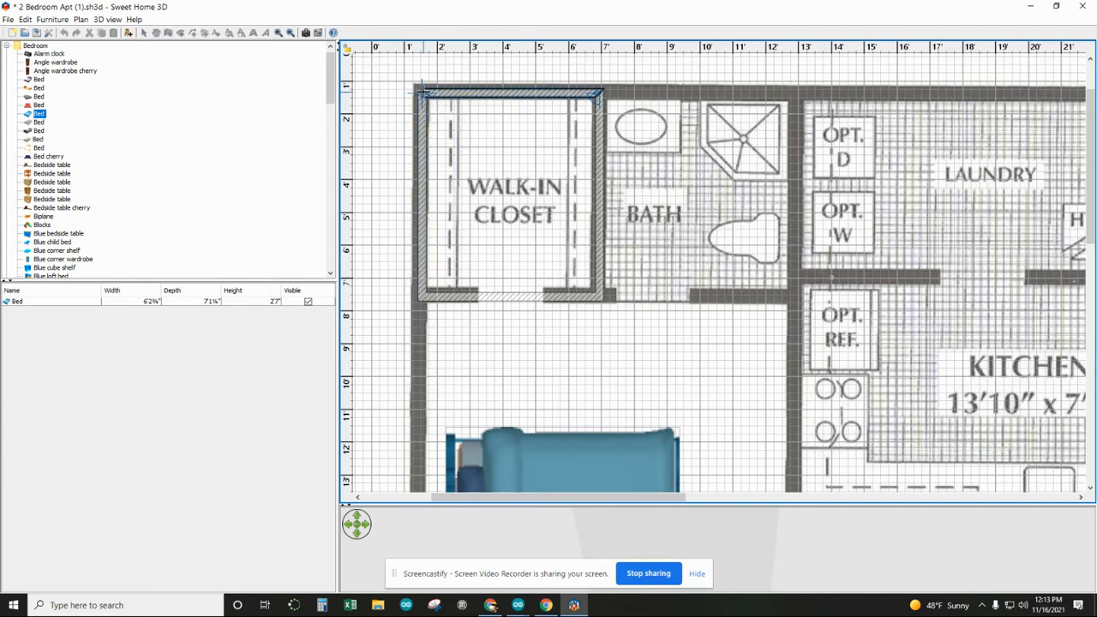
{"action": "left_click", "coordinate": [422, 89]}
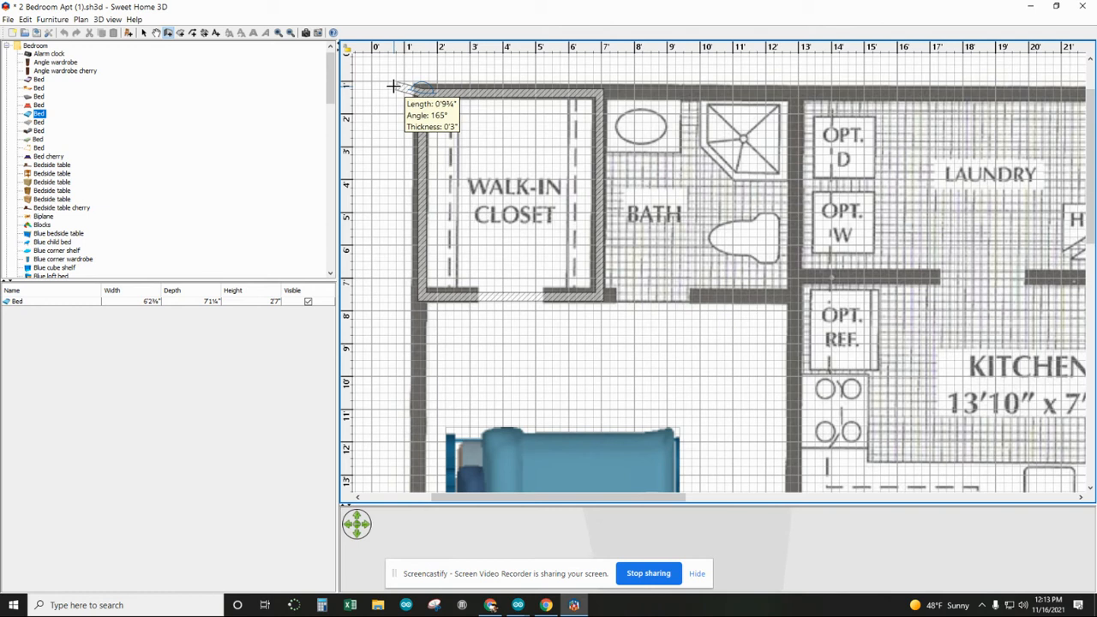
{"action": "key", "text": "Escape"}
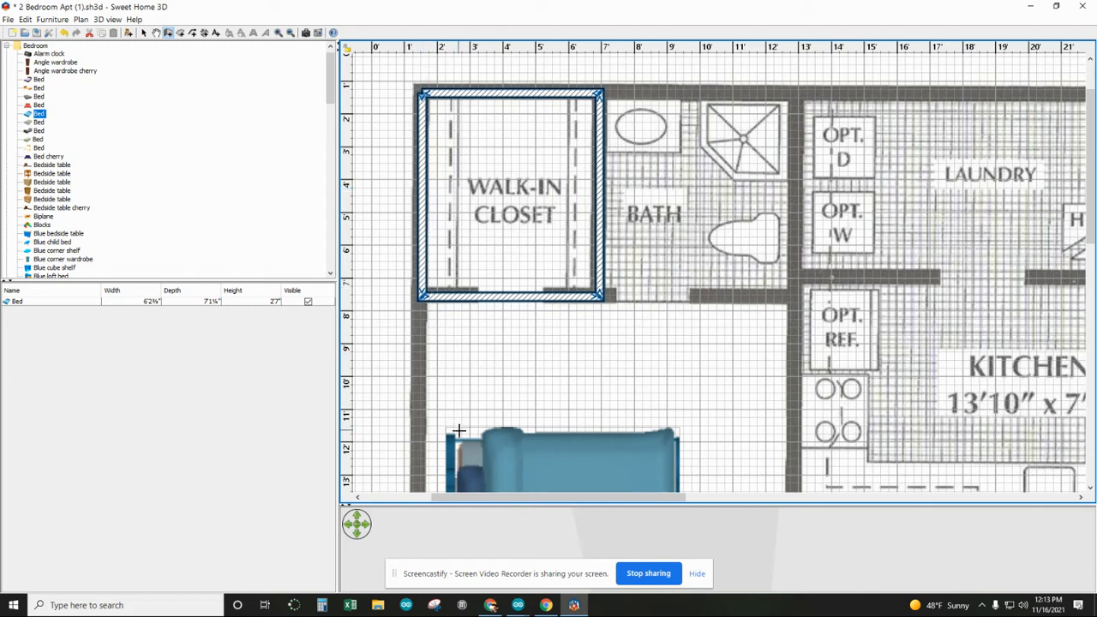
- Examine the closet walls and the bed in an enlarged 3D view from different distances and angles
{"action": "left_click_drag", "start_coordinate": [466, 503], "coordinate": [448, 135]}
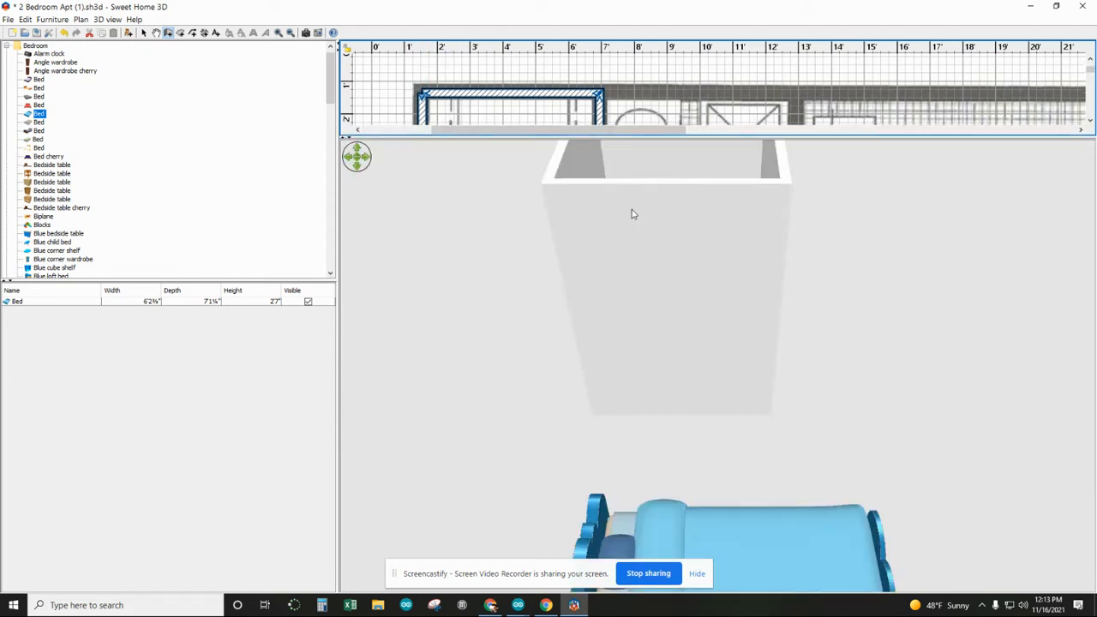
{"action": "scroll", "coordinate": [630, 218], "scroll_direction": "down", "scroll_amount": 5}
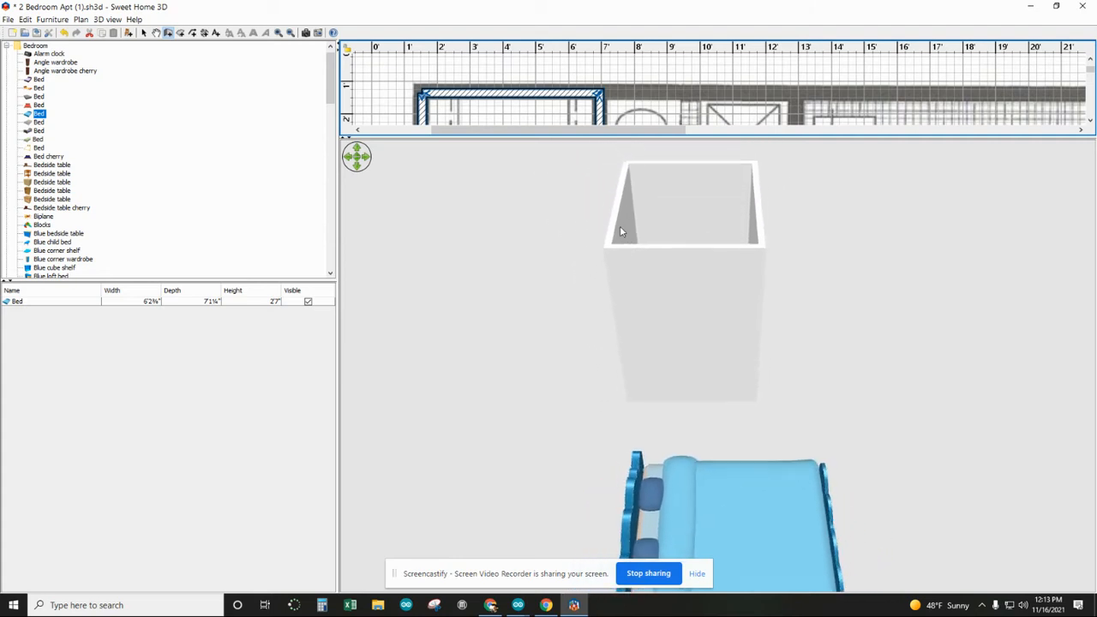
{"action": "scroll", "coordinate": [621, 232], "scroll_direction": "down", "scroll_amount": 2}
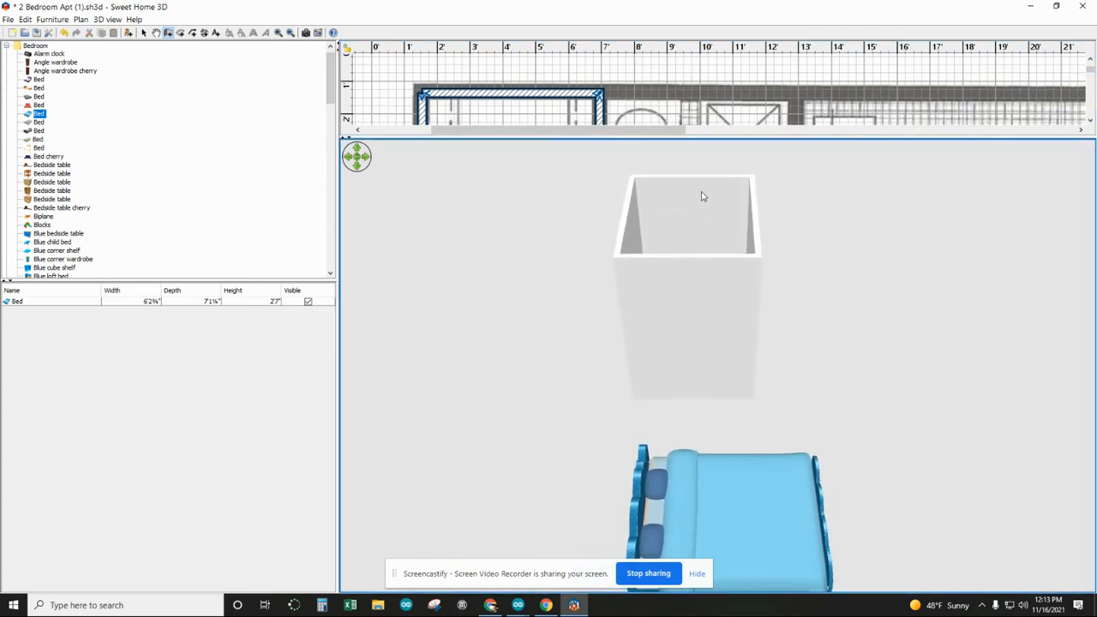
{"action": "scroll", "coordinate": [703, 195], "scroll_direction": "down", "scroll_amount": 3}
{"action": "scroll", "coordinate": [703, 194], "scroll_direction": "up", "scroll_amount": 5}
{"action": "scroll", "coordinate": [703, 190], "scroll_direction": "down", "scroll_amount": 2}
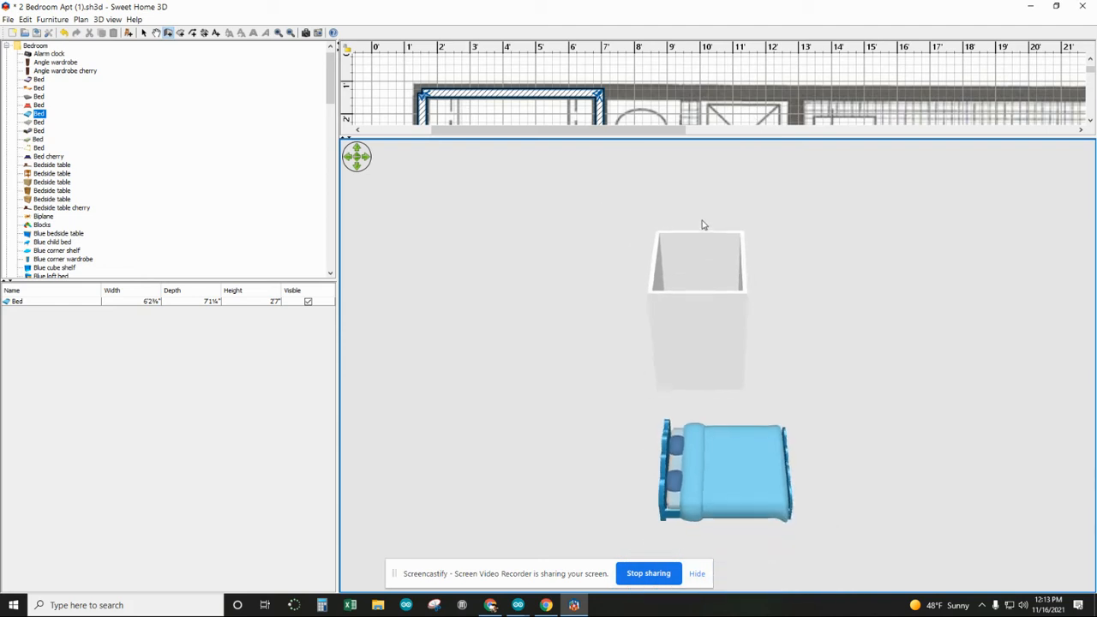
{"action": "scroll", "coordinate": [703, 206], "scroll_direction": "up", "scroll_amount": 2}
{"action": "scroll", "coordinate": [704, 215], "scroll_direction": "down", "scroll_amount": 3}
{"action": "scroll", "coordinate": [705, 202], "scroll_direction": "up", "scroll_amount": 4}
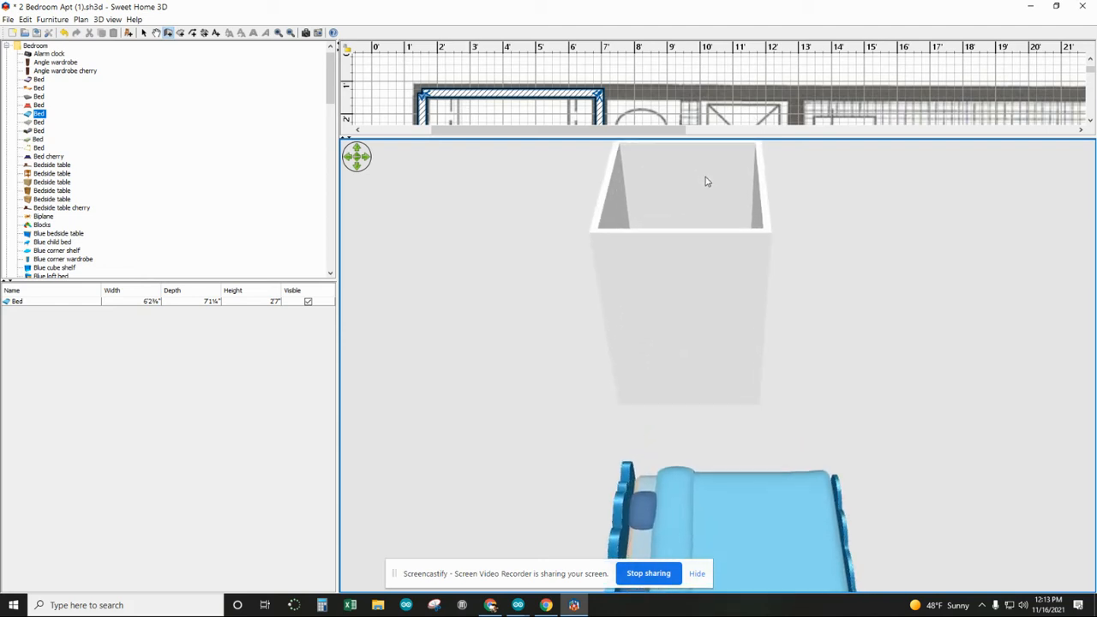
{"action": "scroll", "coordinate": [707, 172], "scroll_direction": "down", "scroll_amount": 3}
{"action": "scroll", "coordinate": [706, 200], "scroll_direction": "down", "scroll_amount": 1}
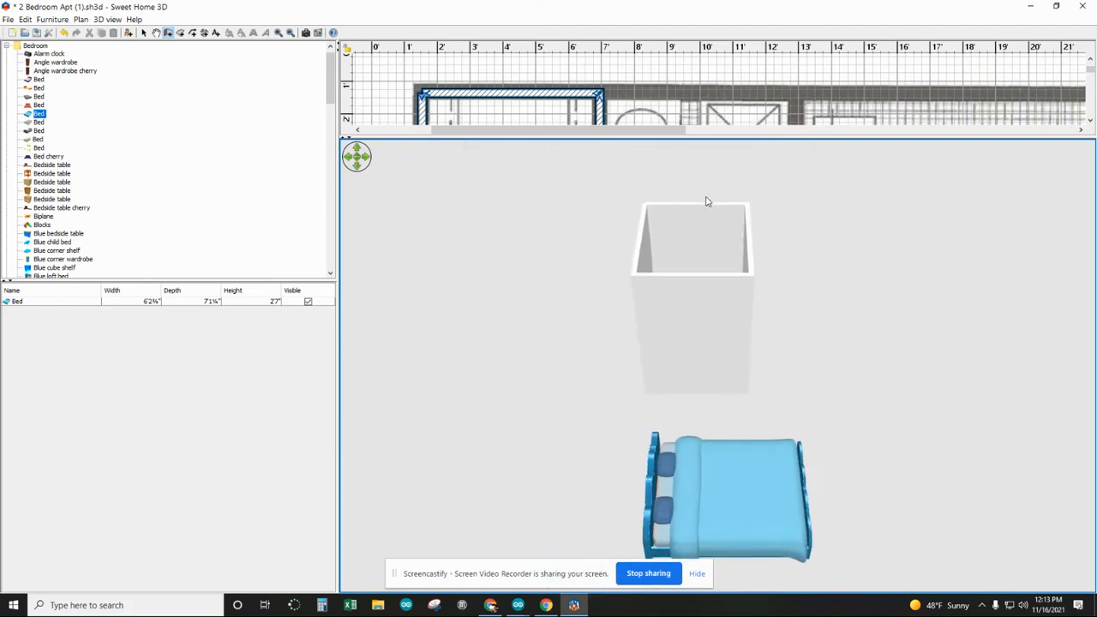
{"action": "scroll", "coordinate": [706, 186], "scroll_direction": "up", "scroll_amount": 2}
{"action": "scroll", "coordinate": [708, 206], "scroll_direction": "up", "scroll_amount": 1}
{"action": "left_click_drag", "start_coordinate": [709, 218], "coordinate": [799, 257]}
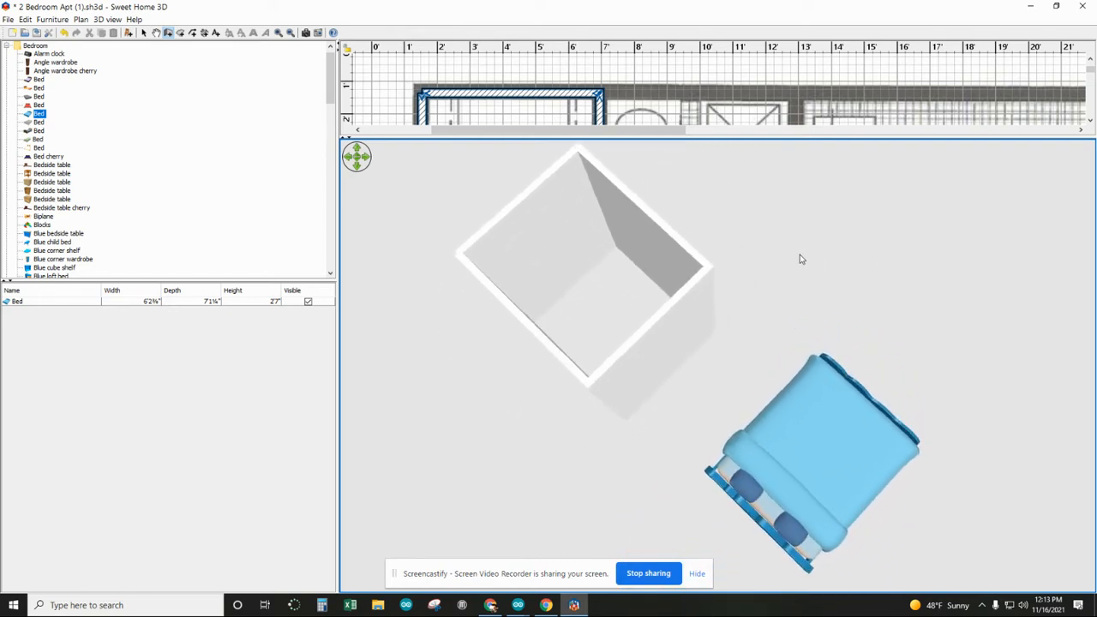
{"action": "right_click", "coordinate": [798, 257]}
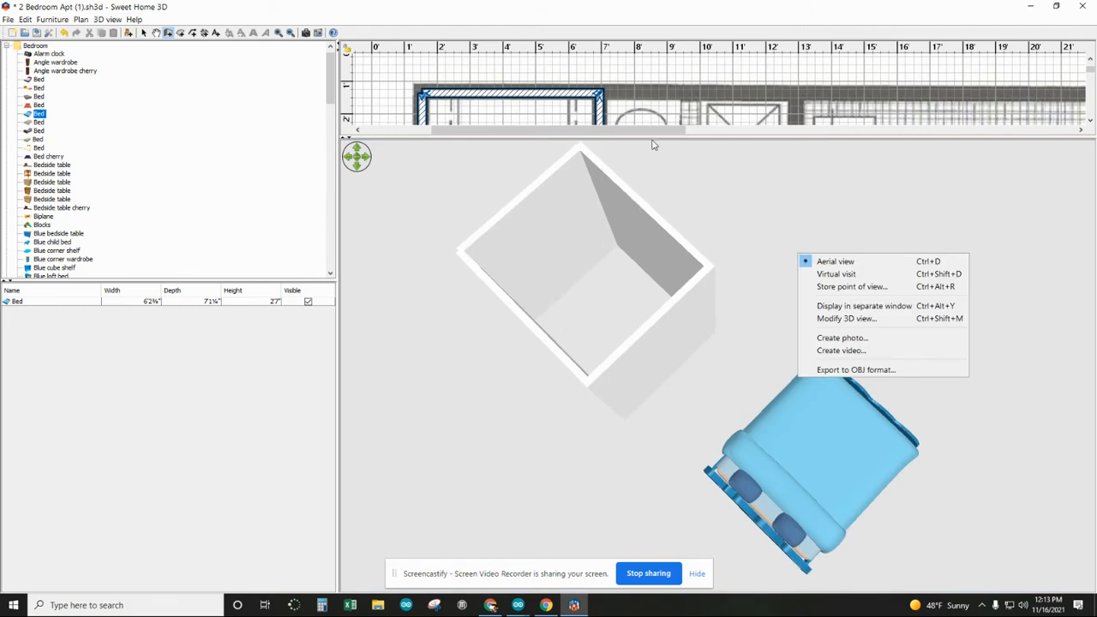
- Restore the enlarged floor plan and create a room of about 33 sq ft by tracing the four corners of the walk-in closet walls
{"action": "left_click_drag", "start_coordinate": [652, 136], "coordinate": [652, 440]}
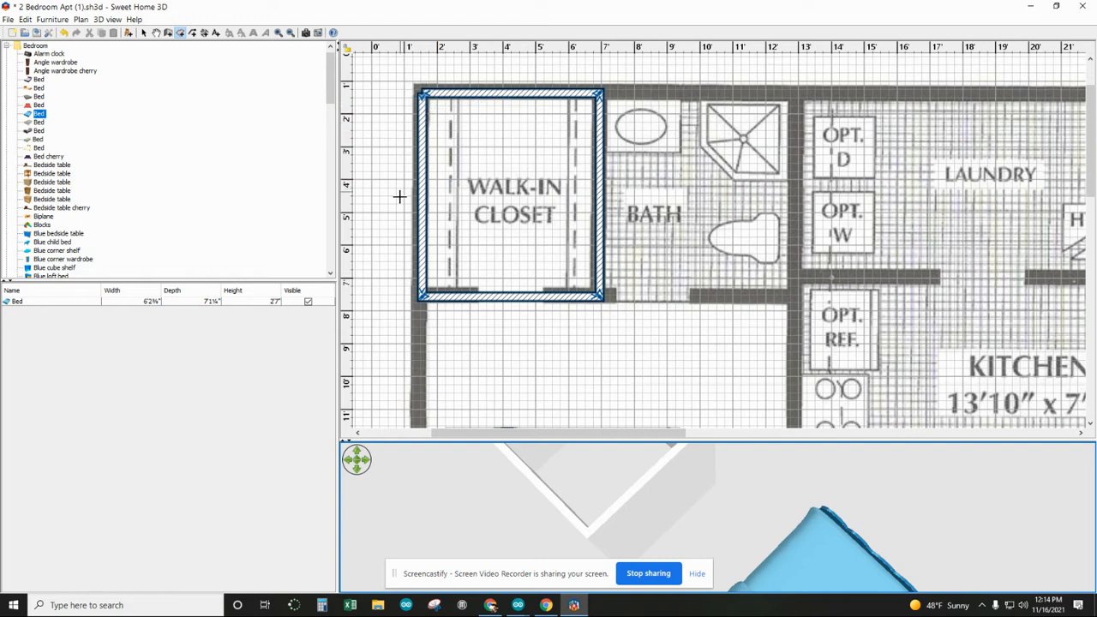
{"action": "left_click", "coordinate": [601, 92]}
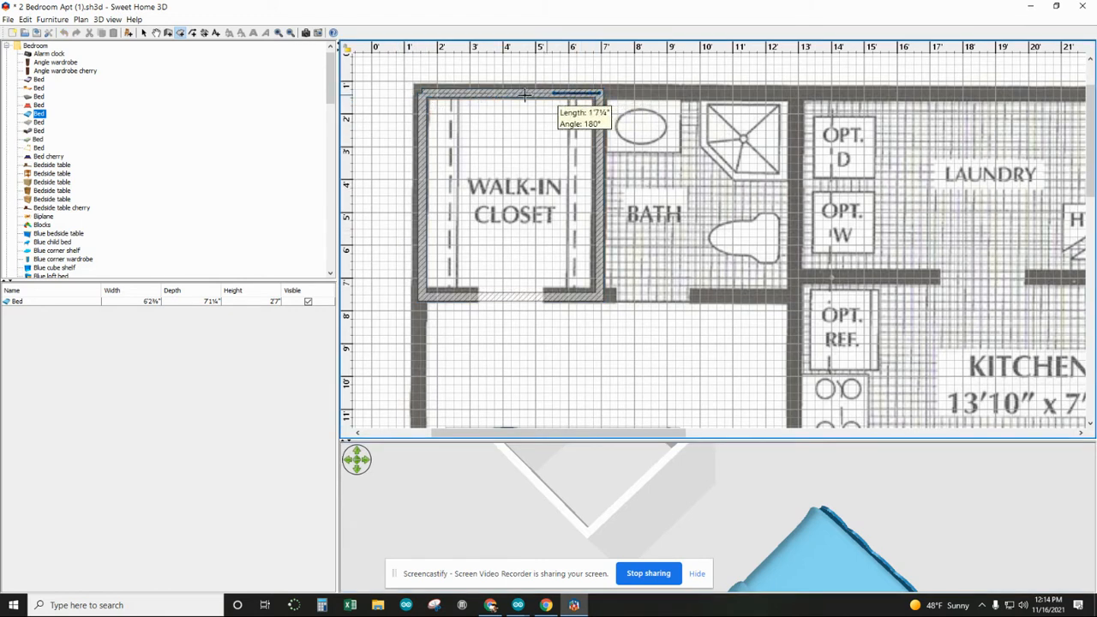
{"action": "left_click", "coordinate": [420, 91]}
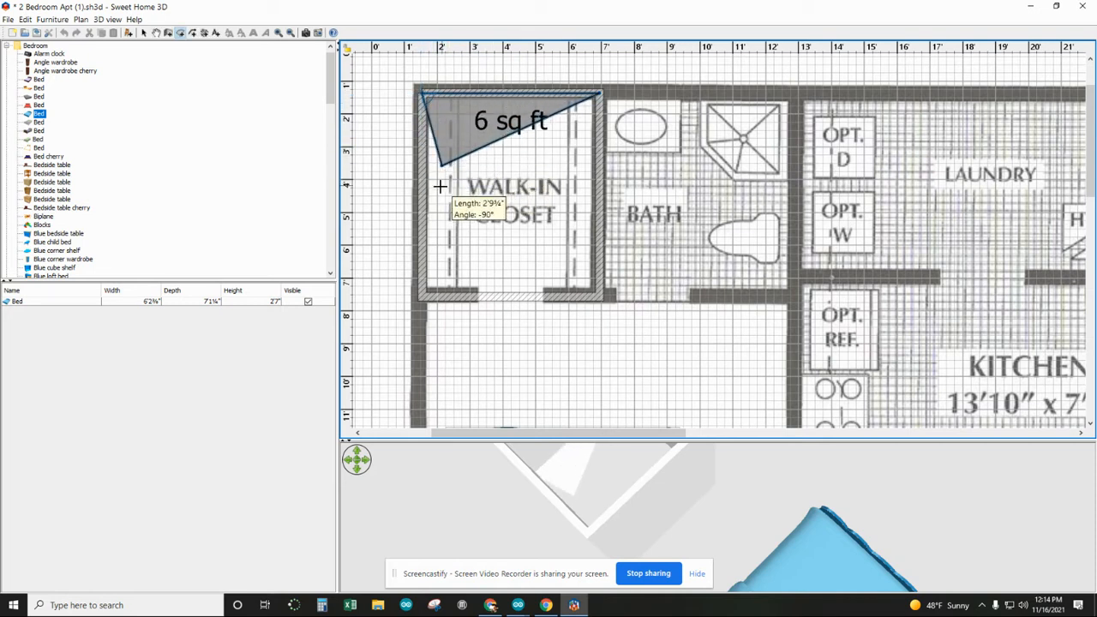
{"action": "left_click", "coordinate": [421, 297]}
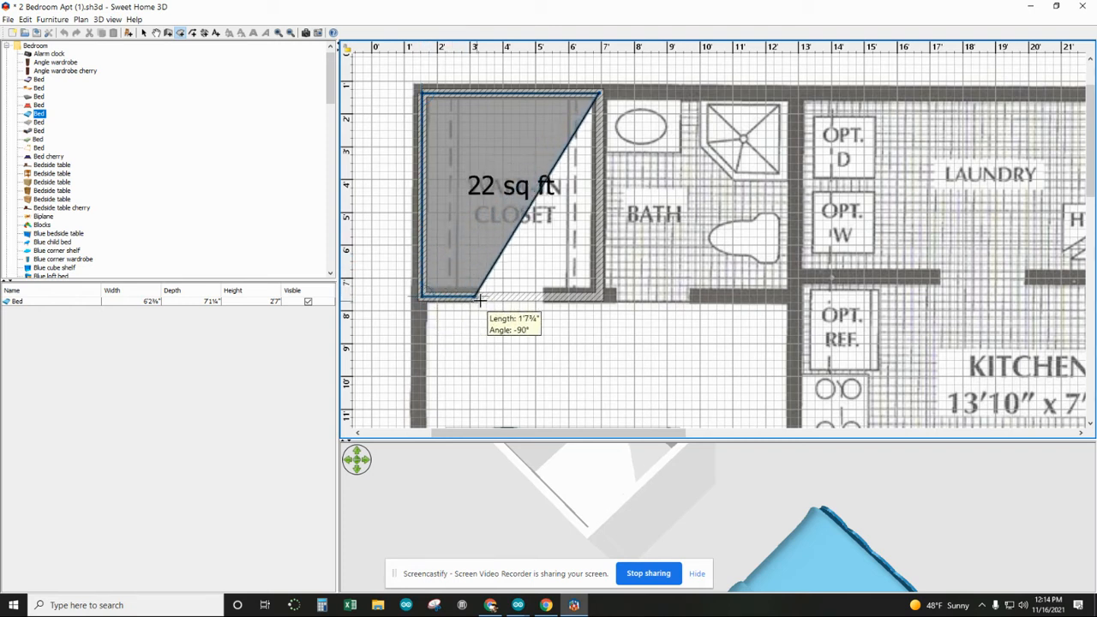
{"action": "left_click", "coordinate": [601, 297]}
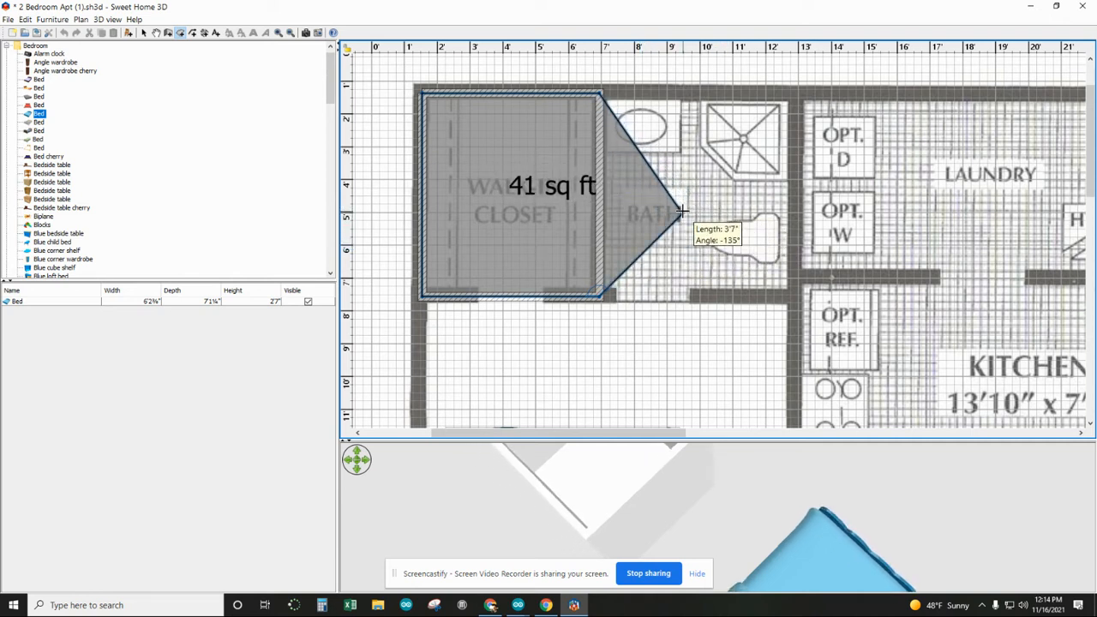
{"action": "key", "text": "Escape"}
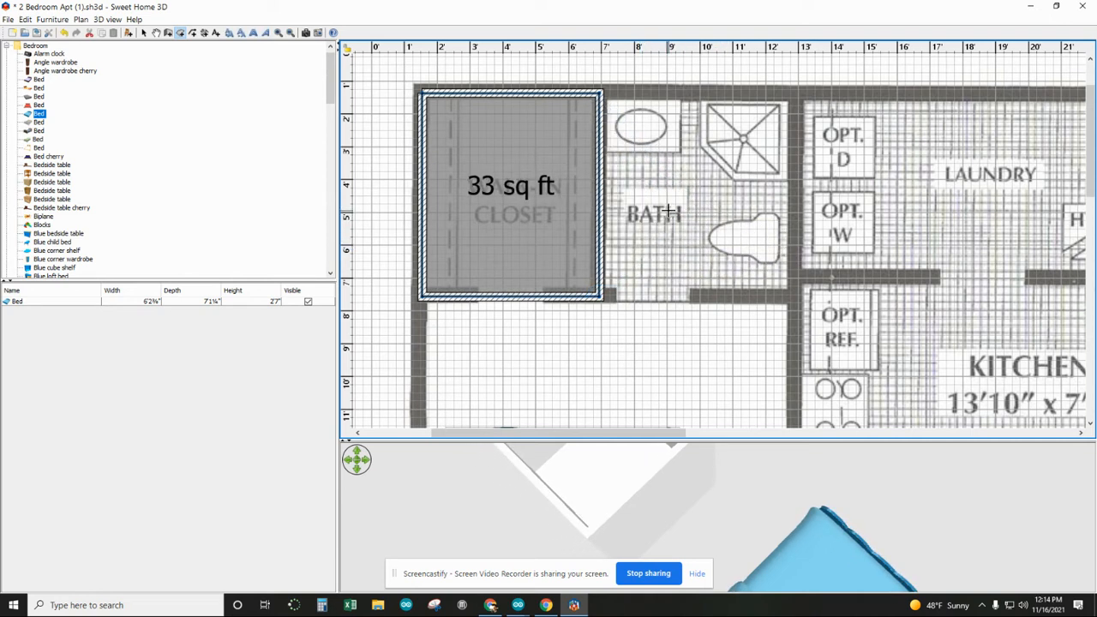
{"action": "left_click", "coordinate": [179, 35]}
{"action": "right_click", "coordinate": [504, 144]}
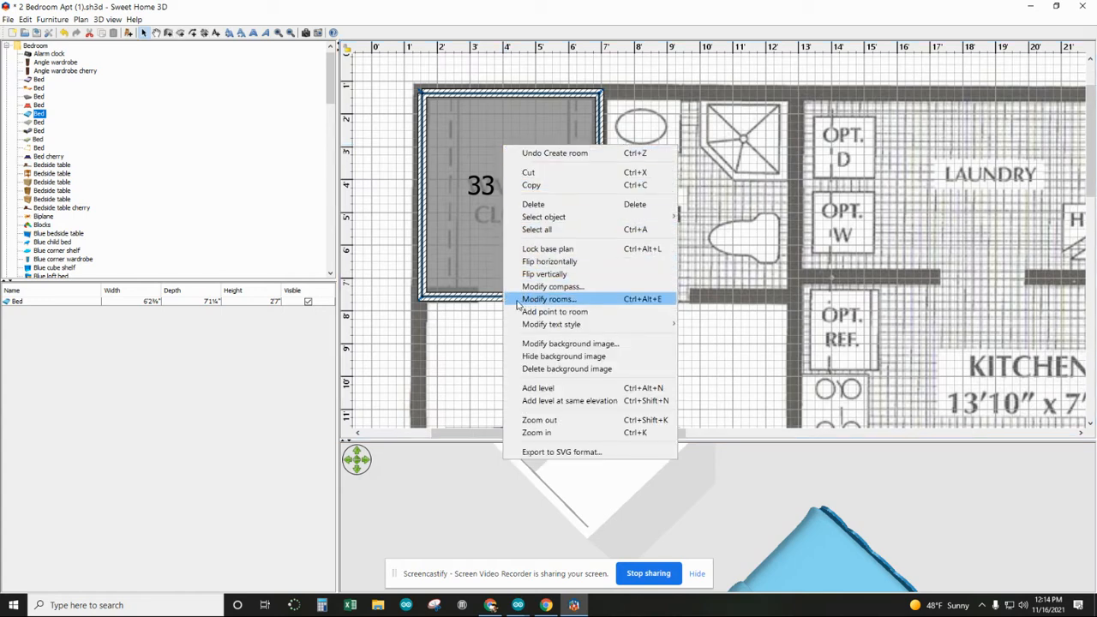
{"action": "left_click", "coordinate": [554, 300]}
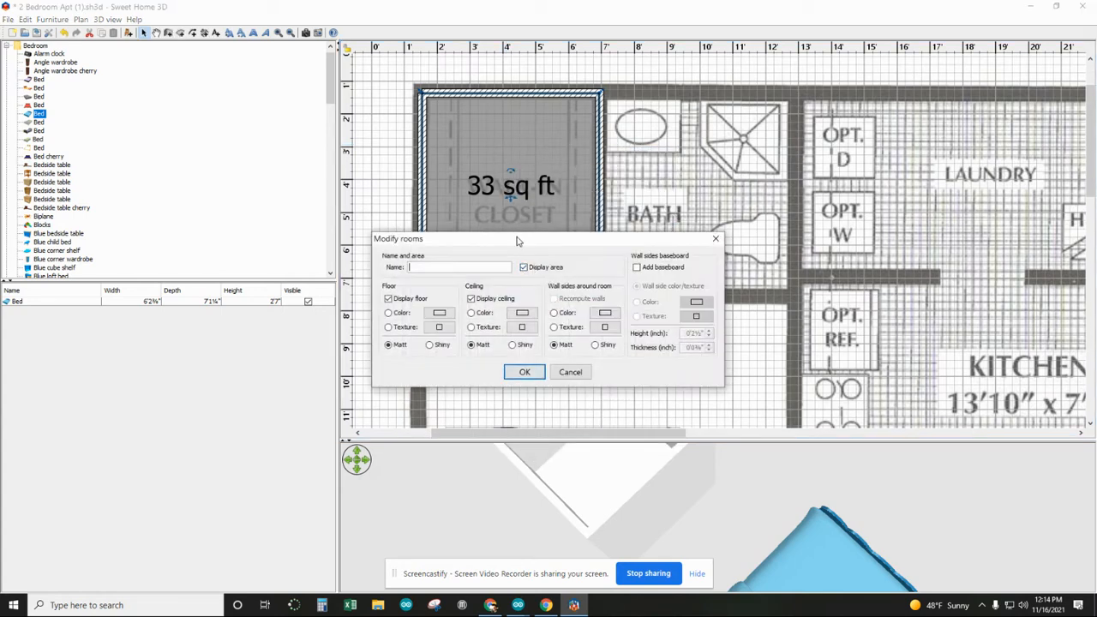
{"action": "left_click_drag", "start_coordinate": [517, 237], "coordinate": [299, 166]}
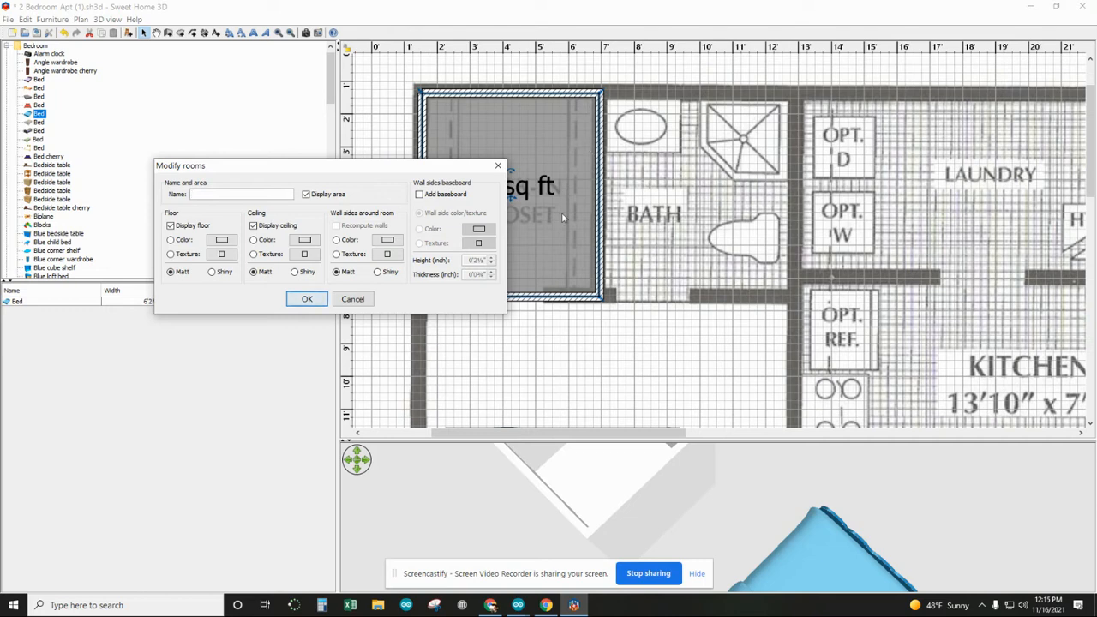
{"action": "left_click", "coordinate": [498, 165]}
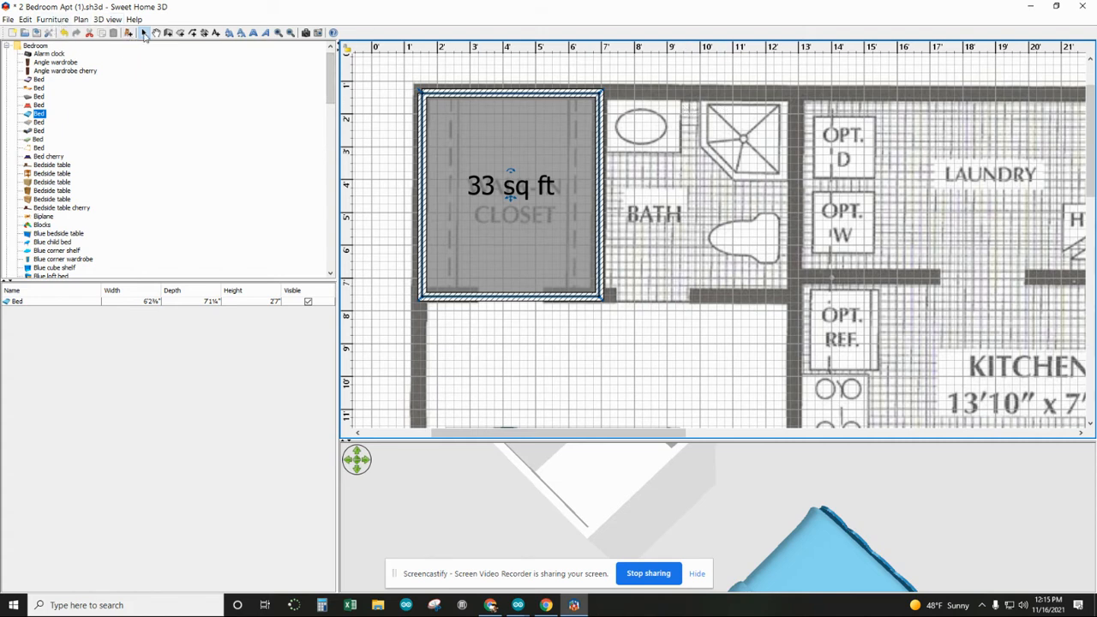
- Modify the walk-in closet room to use the Wooden floor texture on its floor
{"action": "right_click", "coordinate": [492, 151]}
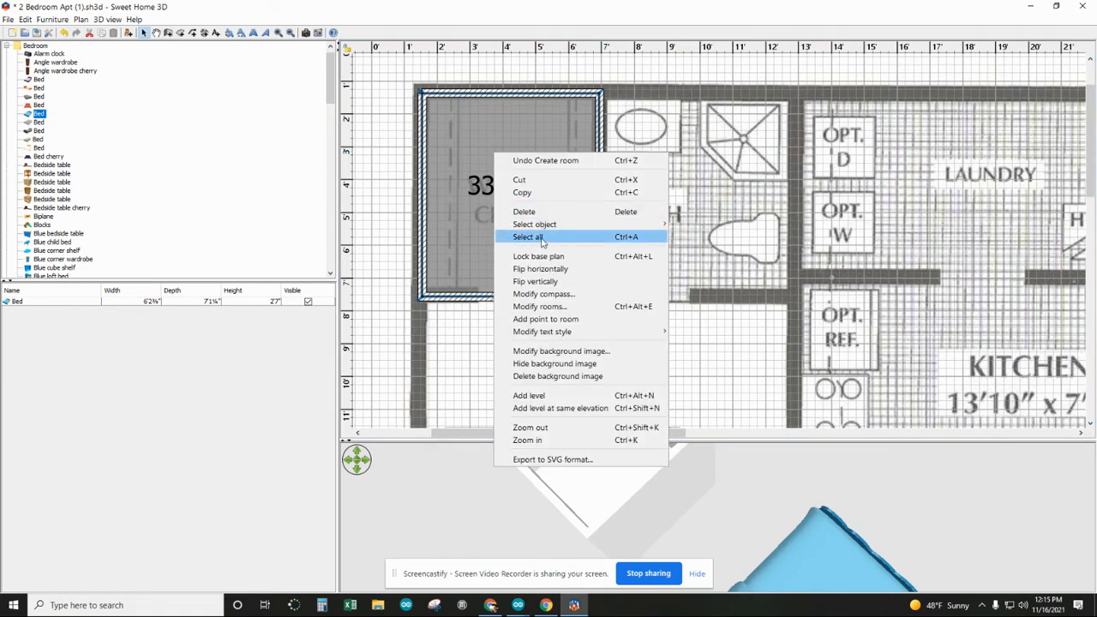
{"action": "left_click", "coordinate": [539, 307]}
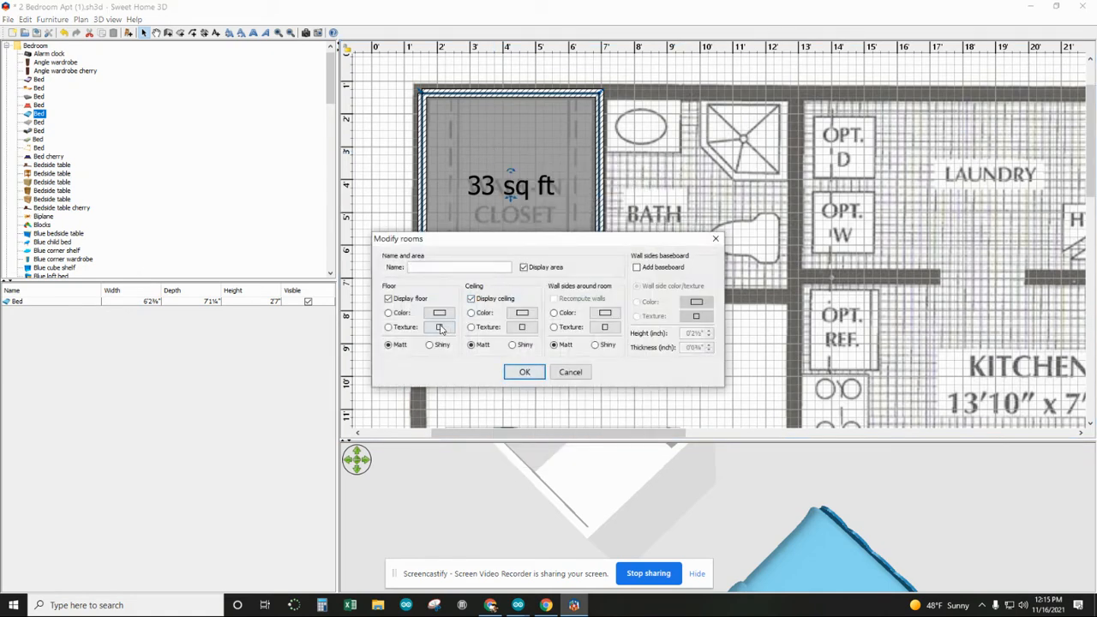
{"action": "left_click", "coordinate": [389, 328]}
{"action": "left_click", "coordinate": [439, 327]}
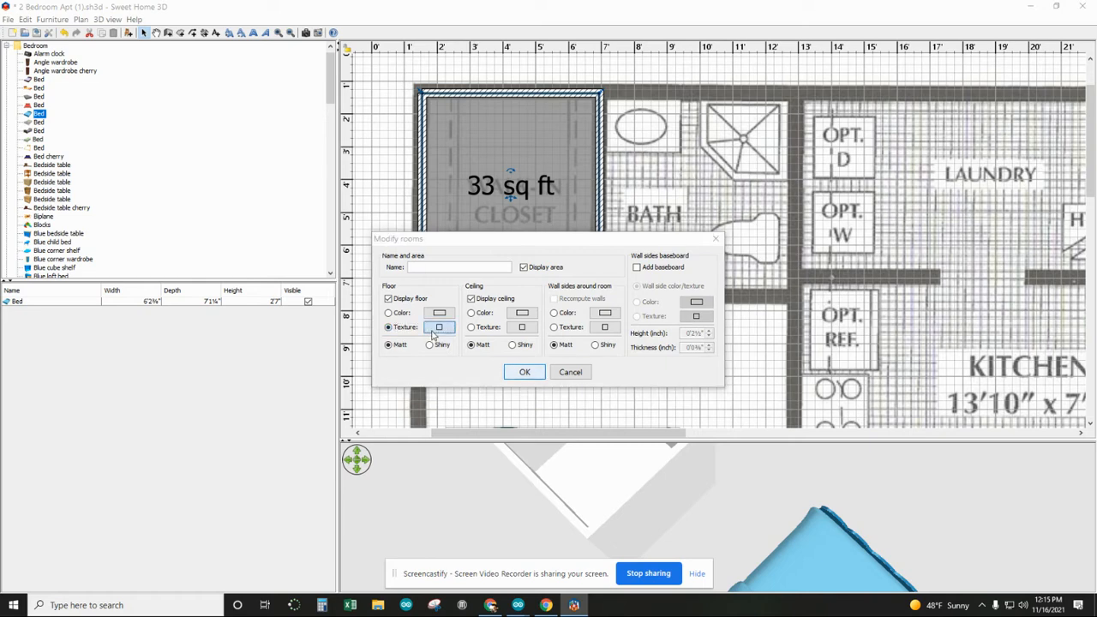
{"action": "left_click", "coordinate": [464, 327]}
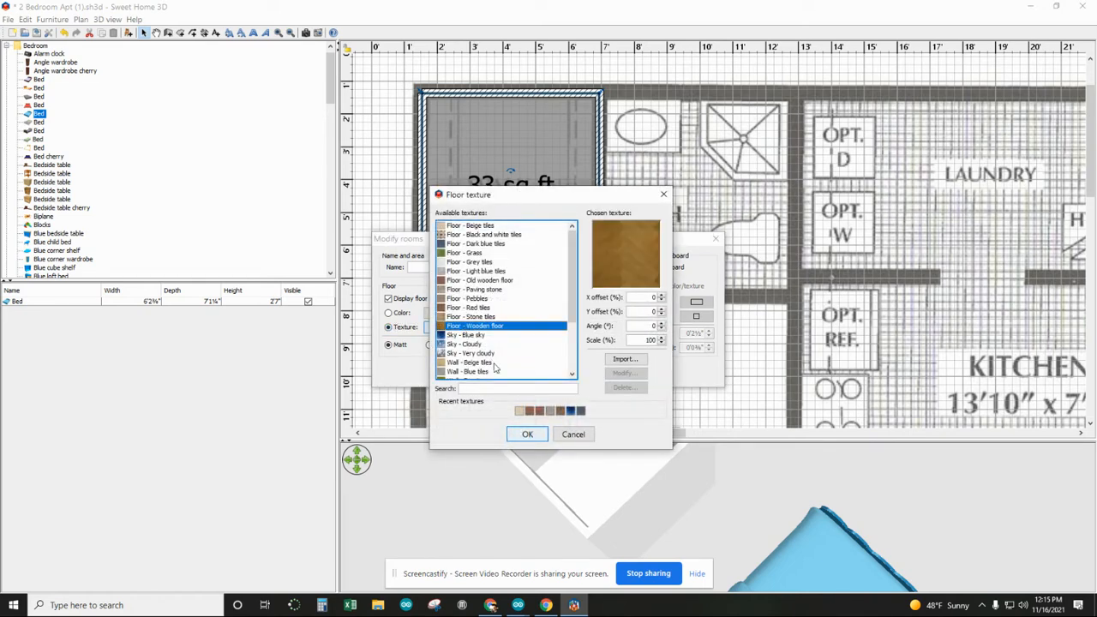
{"action": "left_click", "coordinate": [527, 435]}
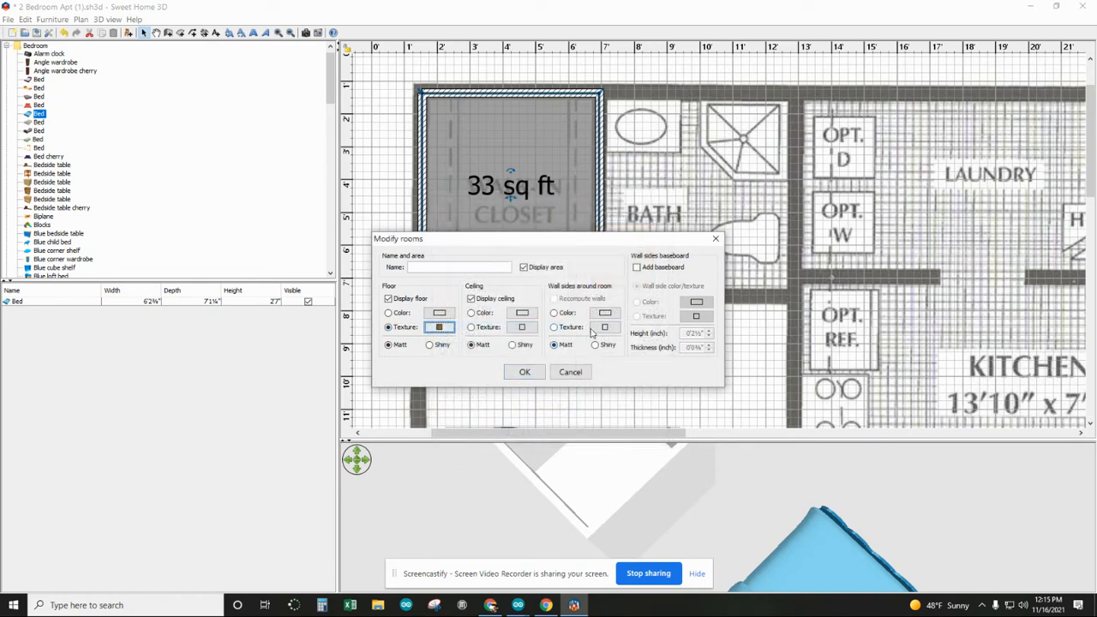
- Give the wall sides around the closet room the Roughcast wall texture
{"action": "left_click", "coordinate": [557, 328]}
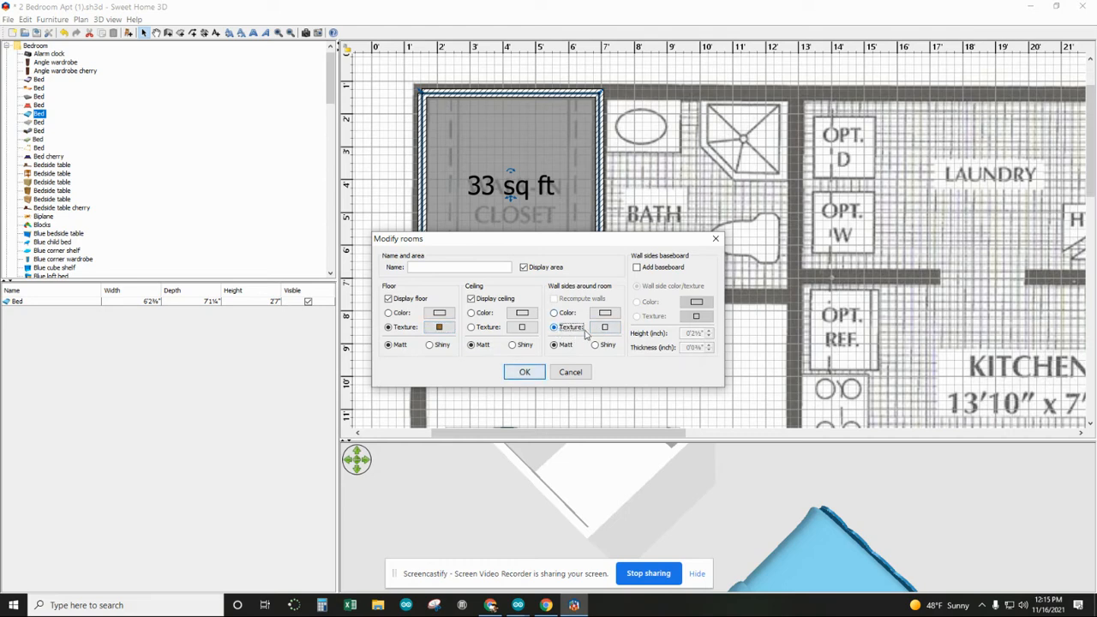
{"action": "left_click", "coordinate": [605, 329]}
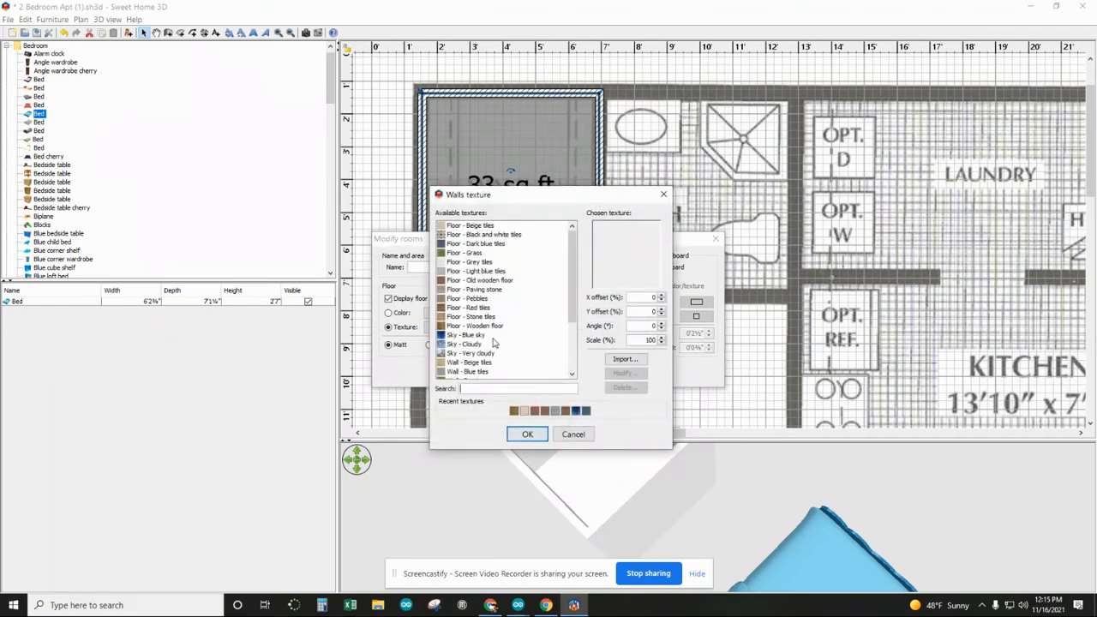
{"action": "scroll", "coordinate": [493, 343], "scroll_direction": "down", "scroll_amount": 2}
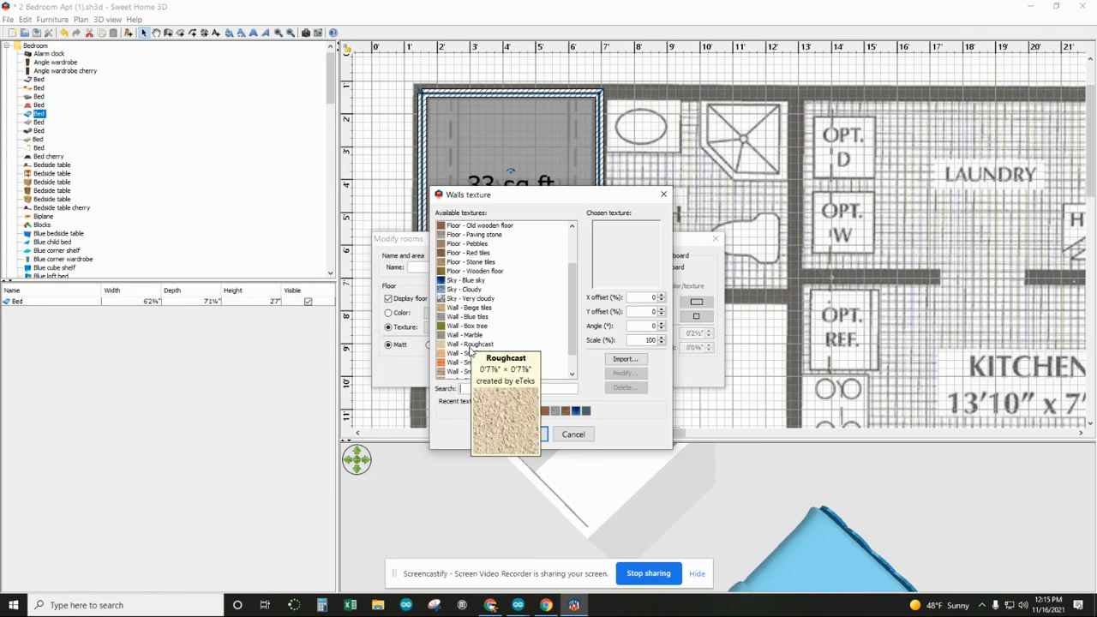
{"action": "left_click", "coordinate": [470, 344]}
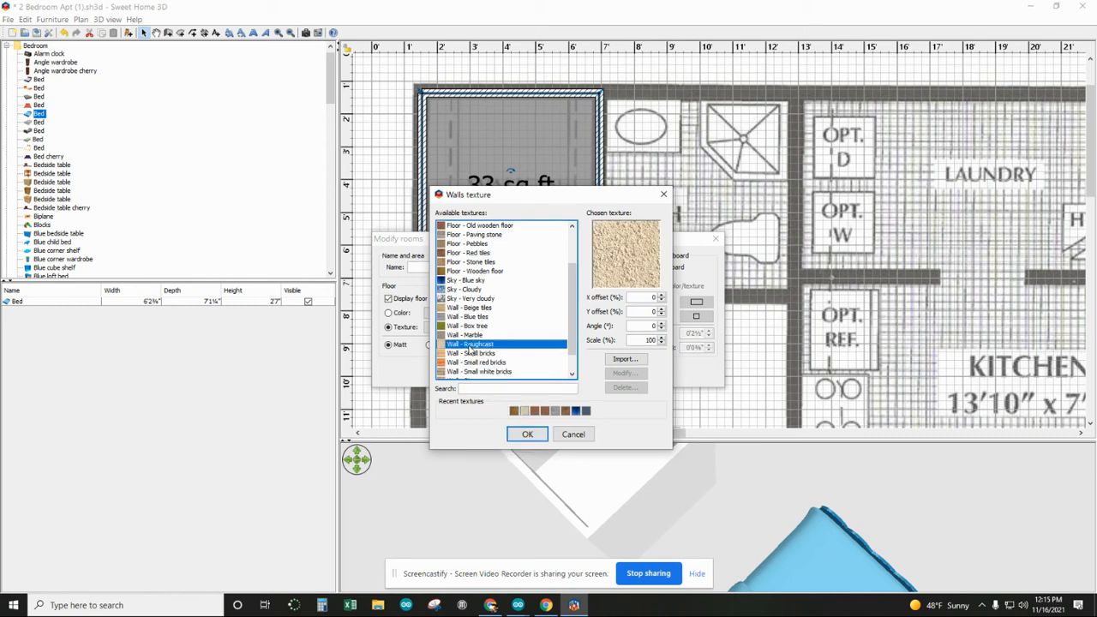
{"action": "left_click", "coordinate": [528, 435]}
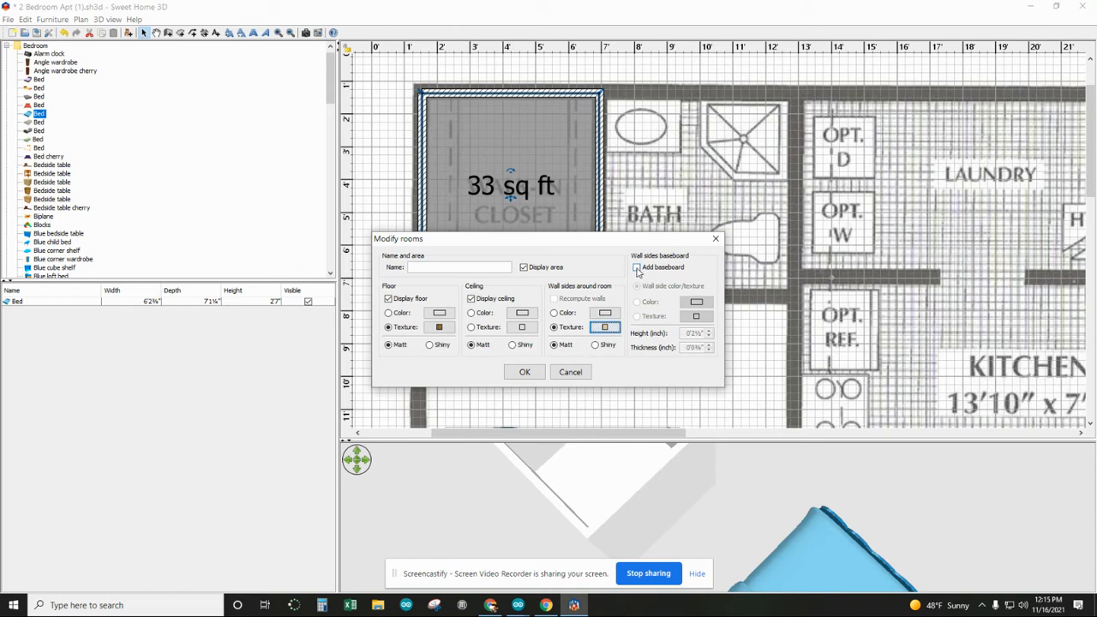
- Add a baseboard to the closet's wall sides in an off-white color and apply the room changes
{"action": "left_click", "coordinate": [637, 269]}
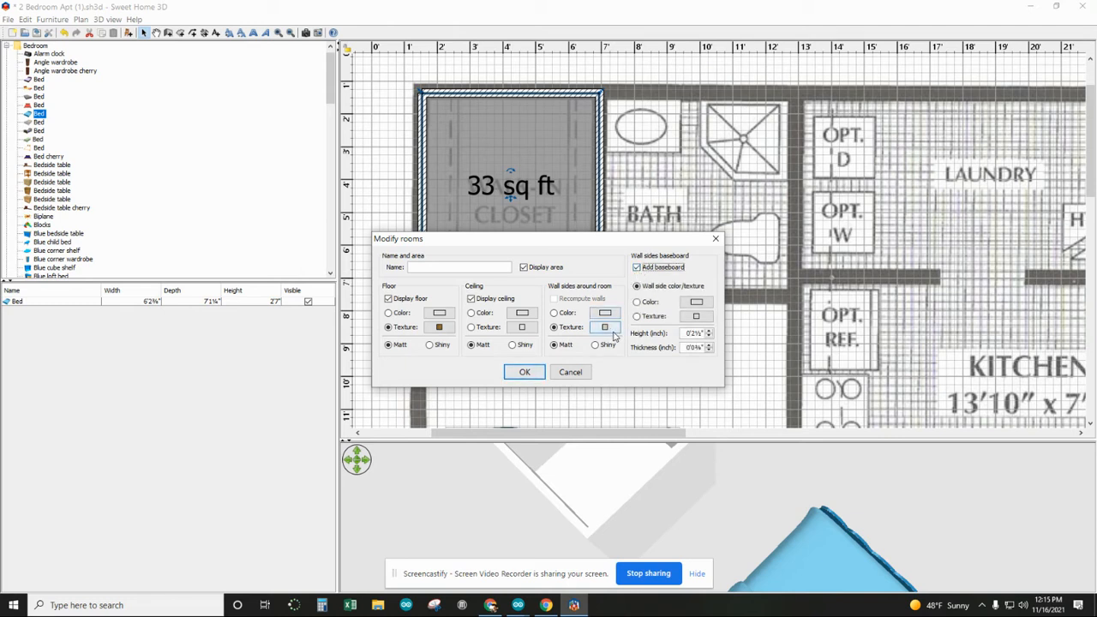
{"action": "left_click", "coordinate": [697, 301]}
{"action": "left_click", "coordinate": [593, 335]}
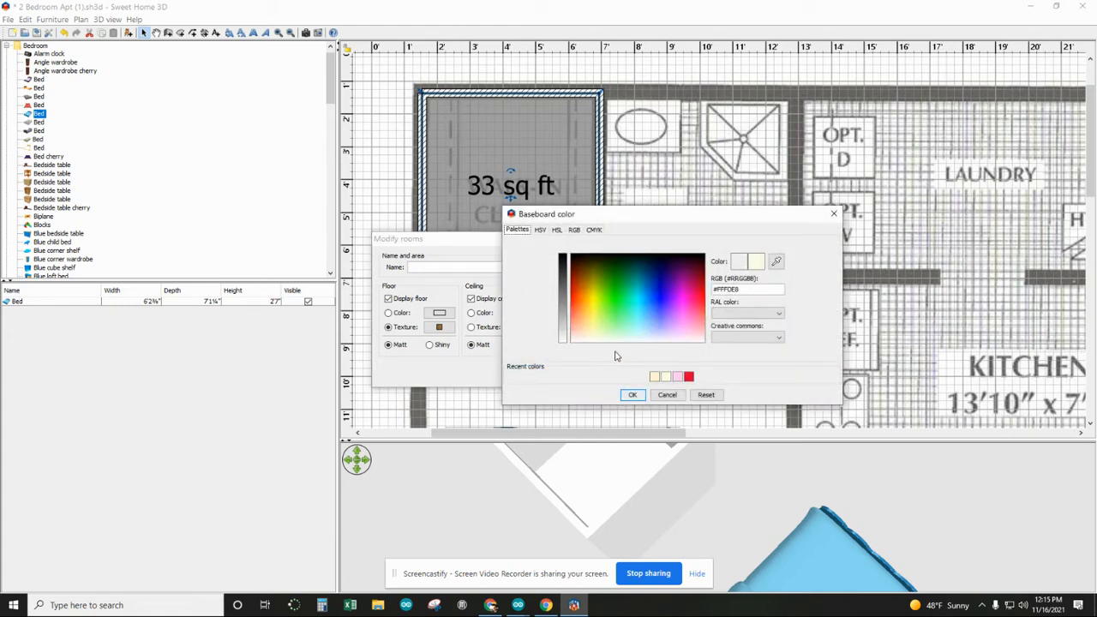
{"action": "left_click", "coordinate": [614, 336]}
{"action": "left_click", "coordinate": [636, 396]}
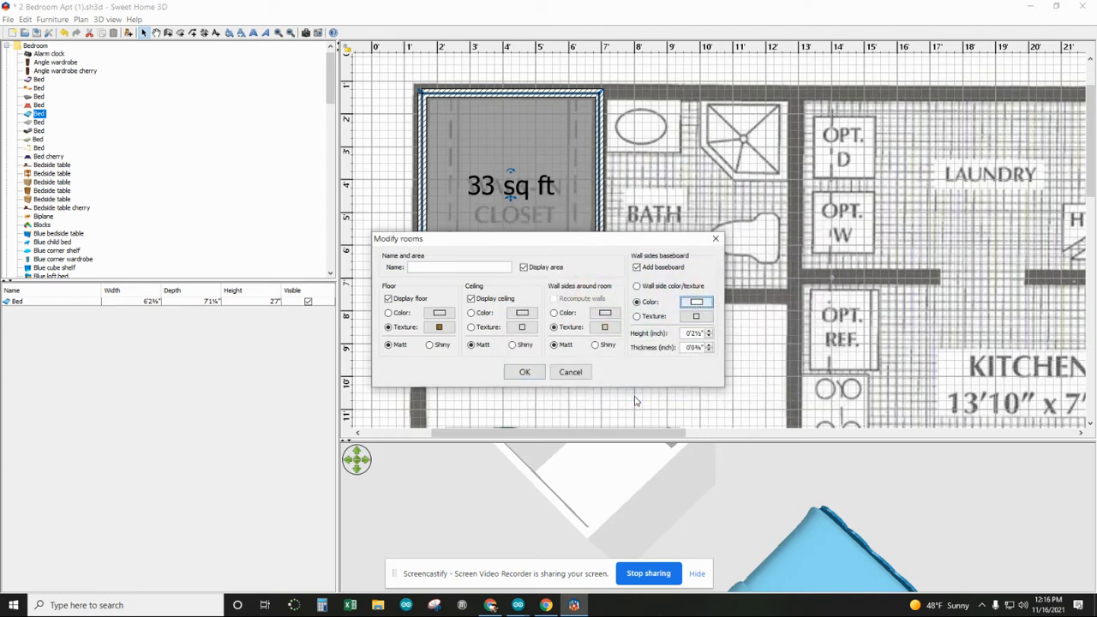
{"action": "left_click", "coordinate": [525, 373]}
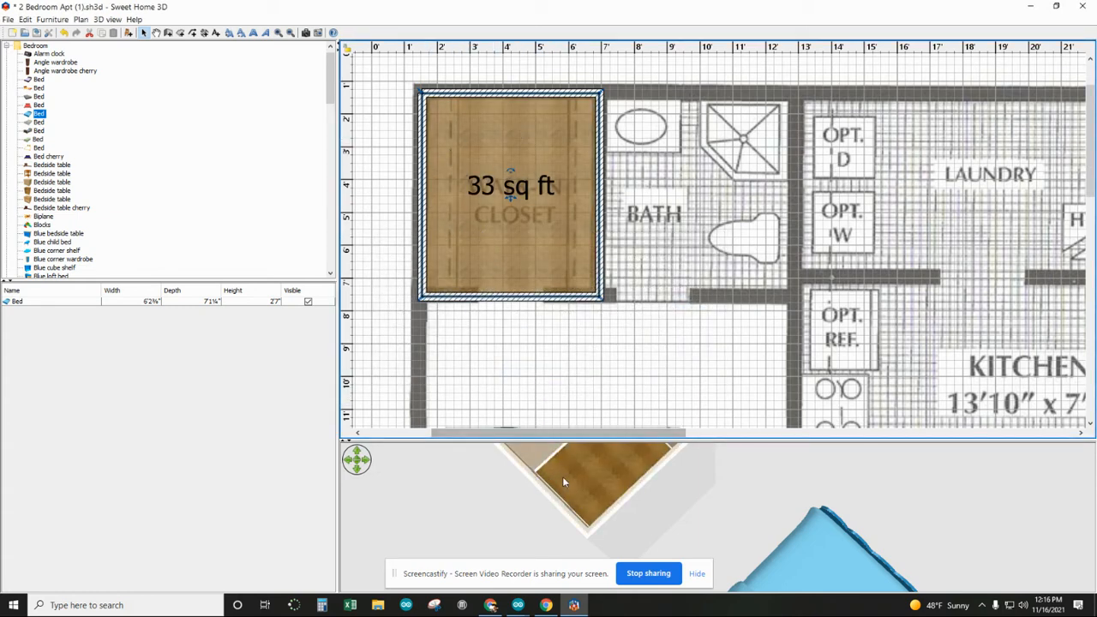
- Enlarge the 3D view to check the closet interior and change its floor texture to Red tiles
{"action": "left_click_drag", "start_coordinate": [578, 439], "coordinate": [579, 233]}
{"action": "left_click_drag", "start_coordinate": [638, 435], "coordinate": [669, 404]}
{"action": "right_click", "coordinate": [669, 405]}
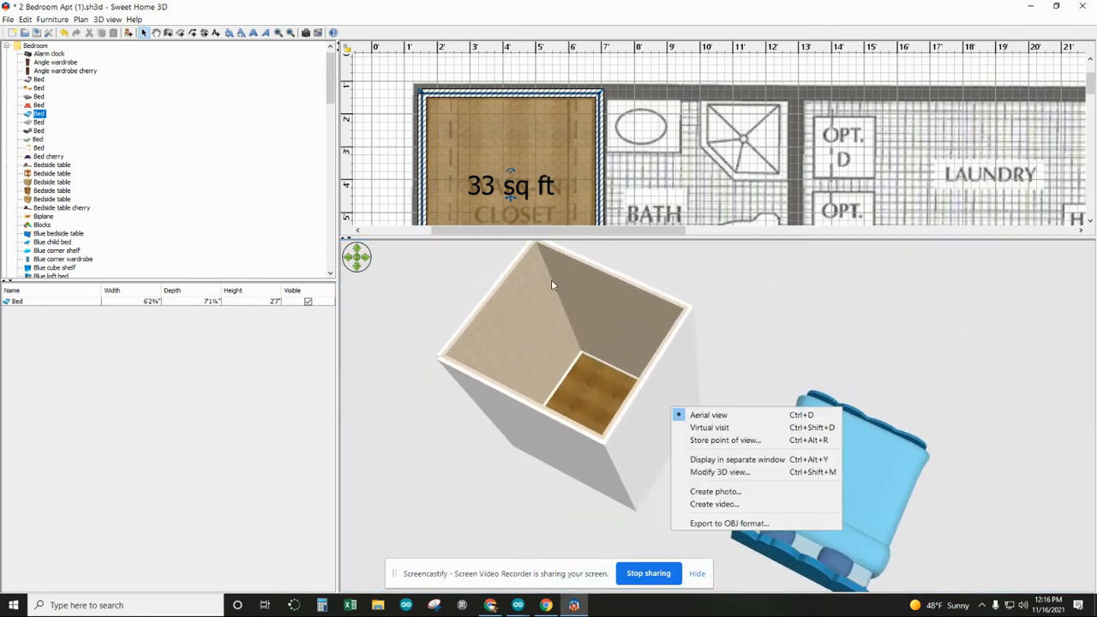
{"action": "right_click", "coordinate": [509, 162]}
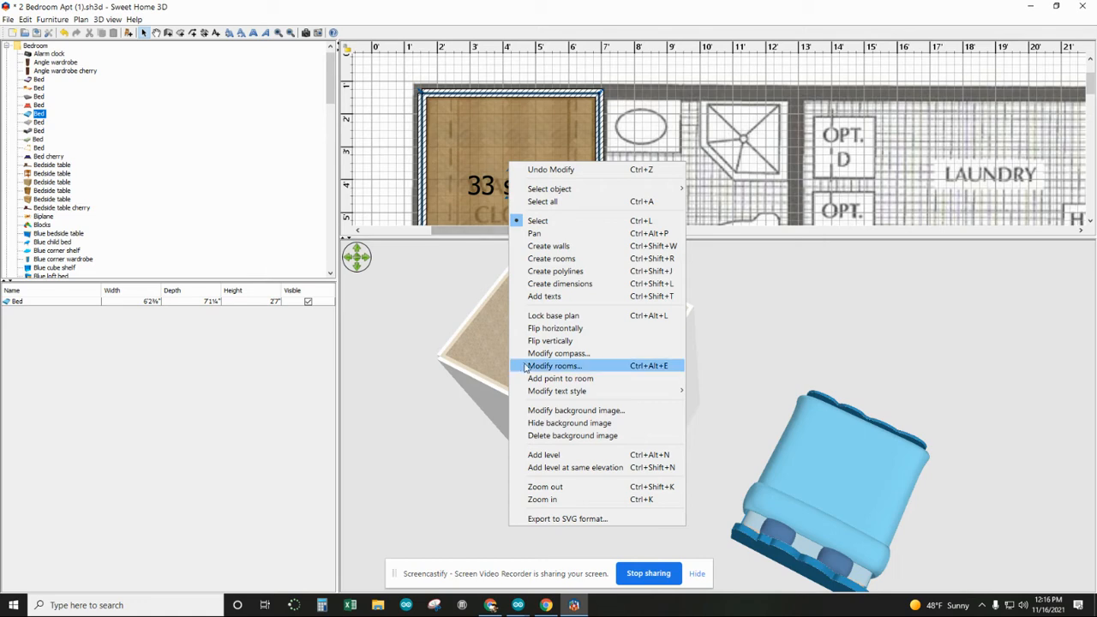
{"action": "left_click", "coordinate": [583, 366]}
{"action": "left_click", "coordinate": [438, 330]}
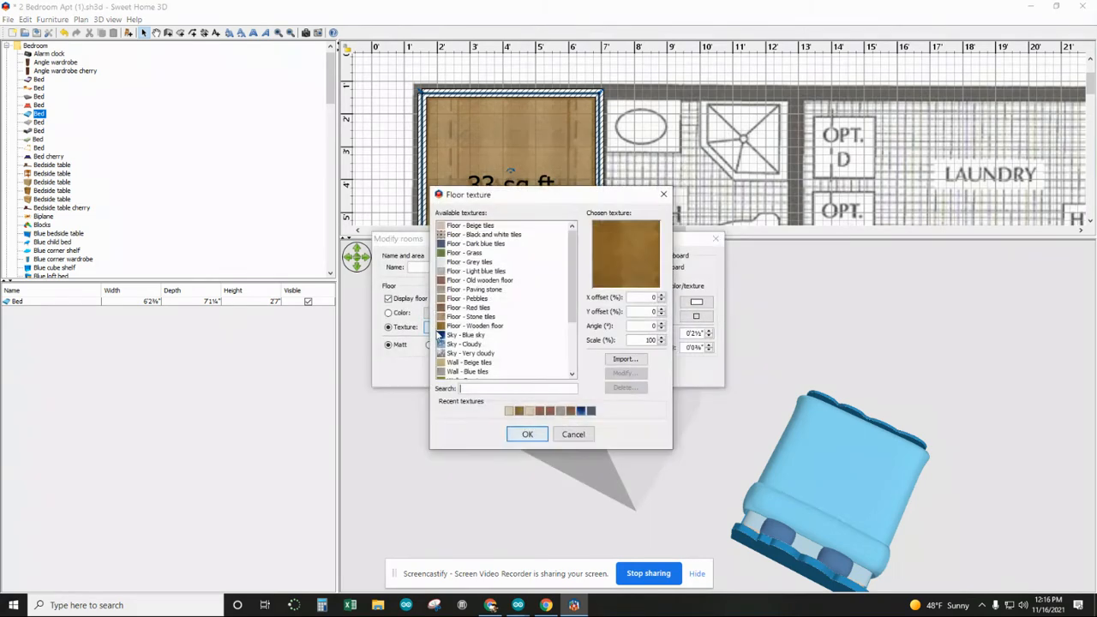
{"action": "scroll", "coordinate": [467, 325], "scroll_direction": "down", "scroll_amount": 1}
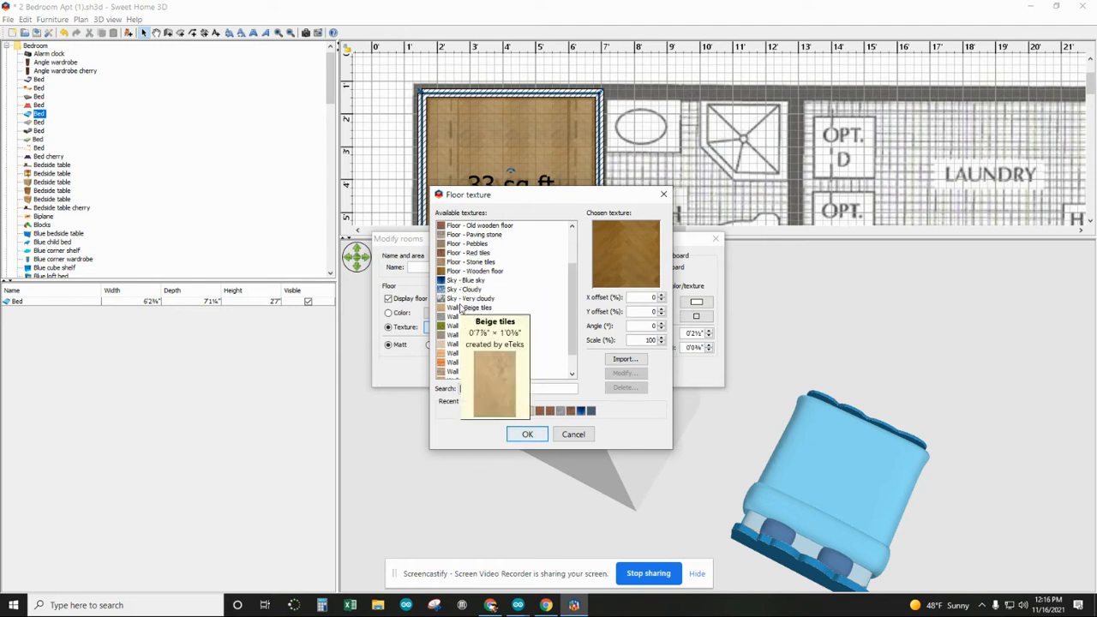
{"action": "left_click", "coordinate": [467, 253]}
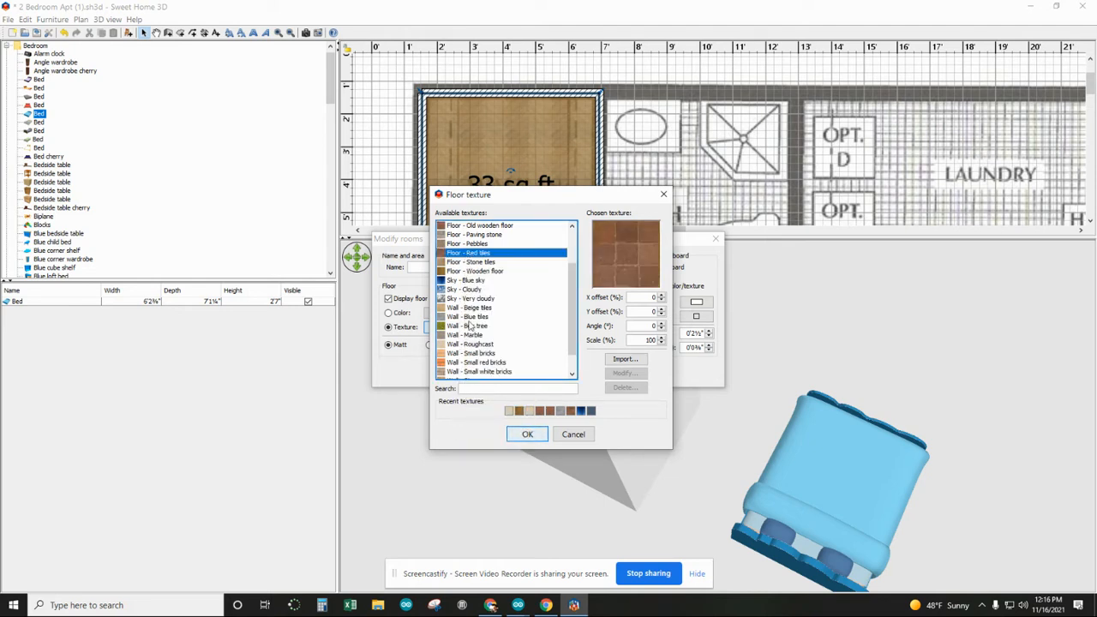
{"action": "left_click", "coordinate": [528, 434]}
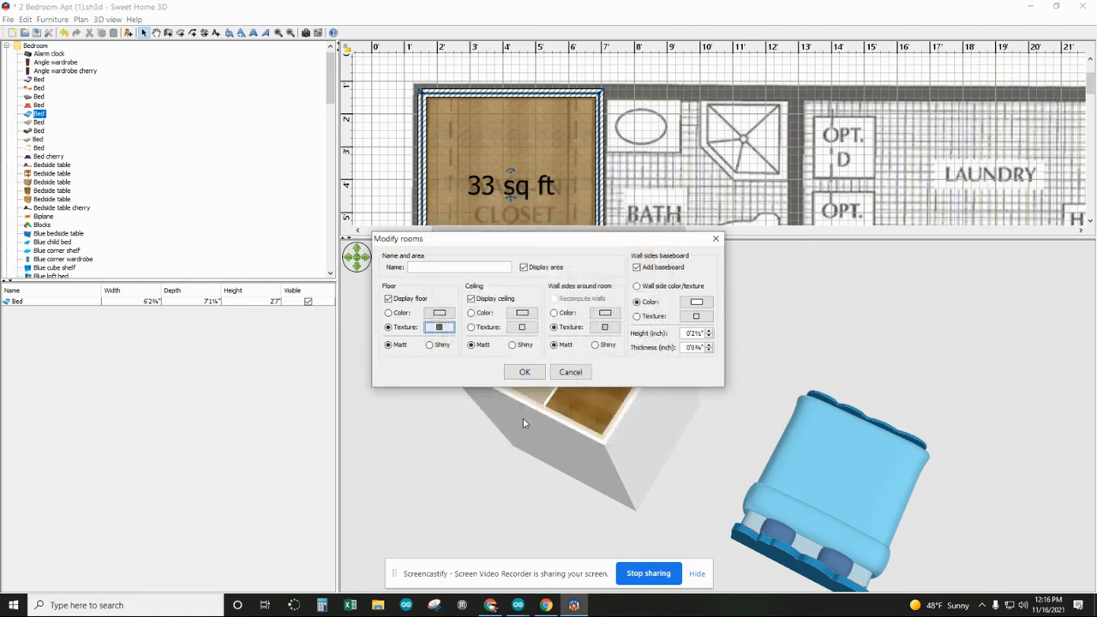
{"action": "left_click", "coordinate": [523, 373]}
- Try the plain floor color #F0F0F0 for the closet room, return its floor to the texture and apply the settings
{"action": "mouse_move", "coordinate": [587, 389]}
{"action": "left_mouse_down"}
{"action": "mouse_move", "coordinate": [608, 417]}
{"action": "mouse_move", "coordinate": [591, 392]}
{"action": "left_mouse_up"}
{"action": "mouse_move", "coordinate": [591, 378]}
{"action": "left_mouse_down"}
{"action": "mouse_move", "coordinate": [605, 366]}
{"action": "mouse_move", "coordinate": [695, 393]}
{"action": "mouse_move", "coordinate": [589, 389]}
{"action": "mouse_move", "coordinate": [598, 418]}
{"action": "mouse_move", "coordinate": [592, 397]}
{"action": "mouse_move", "coordinate": [614, 393]}
{"action": "mouse_move", "coordinate": [591, 392]}
{"action": "mouse_move", "coordinate": [586, 376]}
{"action": "left_mouse_up"}
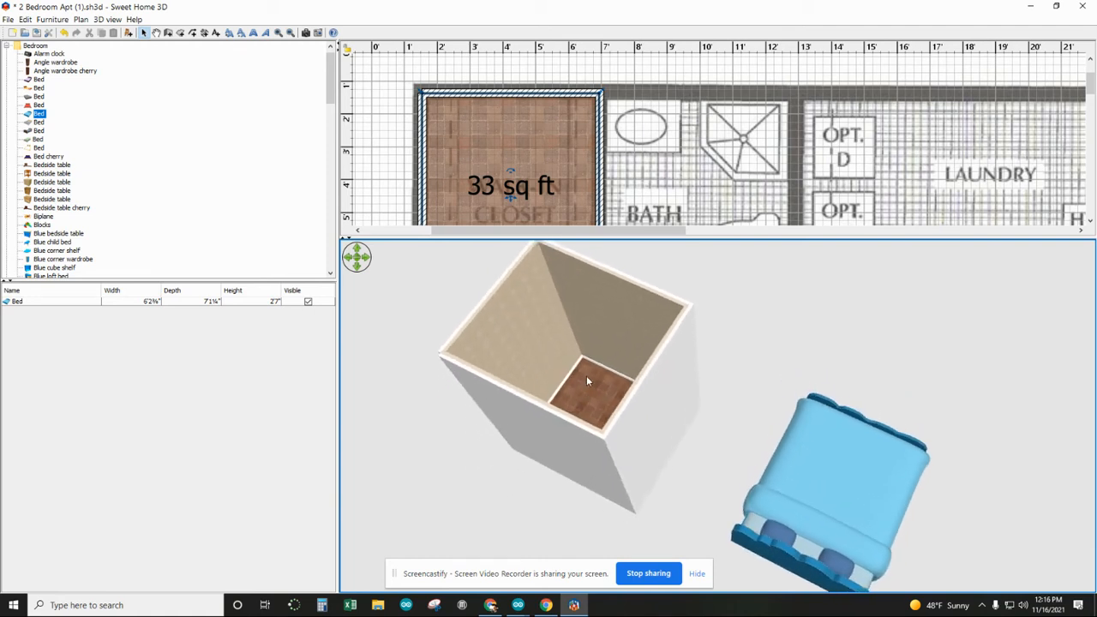
{"action": "right_click", "coordinate": [587, 375]}
{"action": "right_click", "coordinate": [553, 196]}
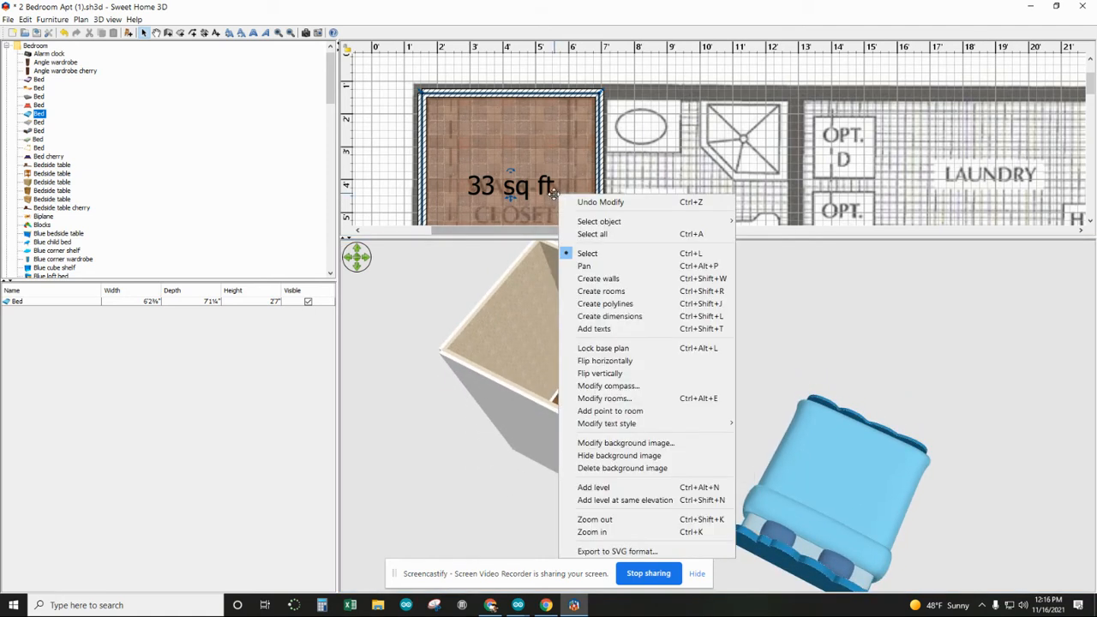
{"action": "left_click", "coordinate": [586, 398]}
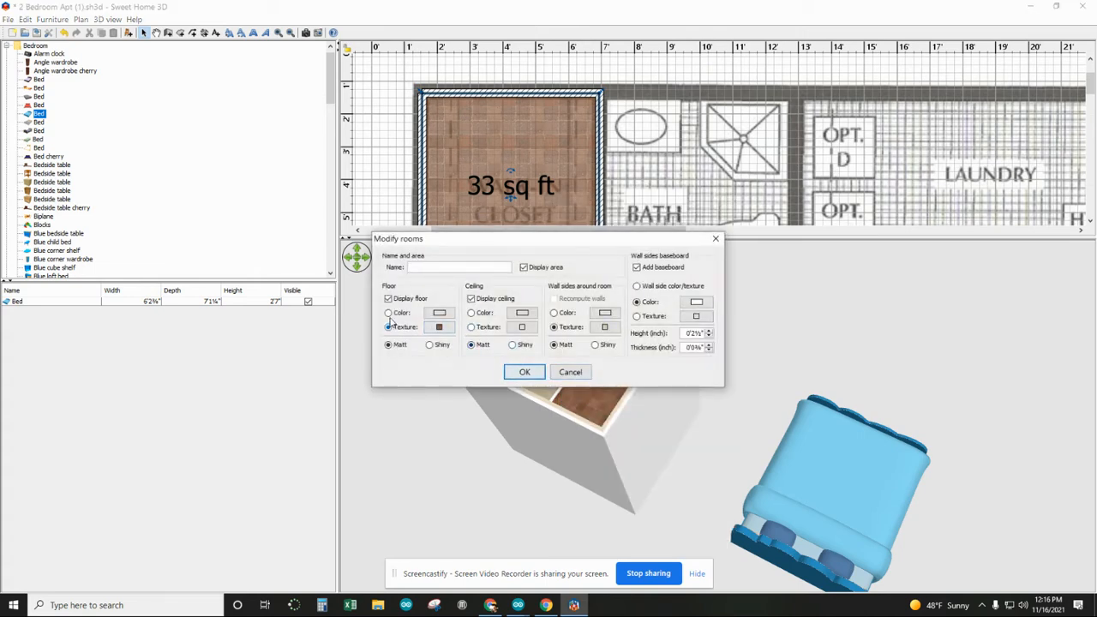
{"action": "left_click", "coordinate": [439, 313]}
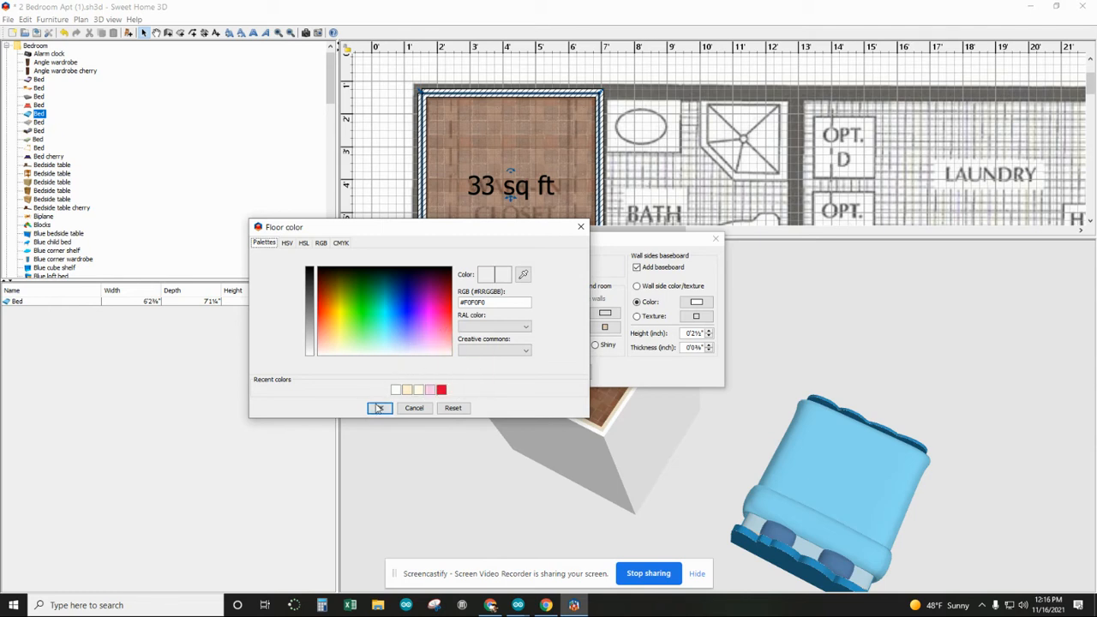
{"action": "left_click", "coordinate": [379, 409]}
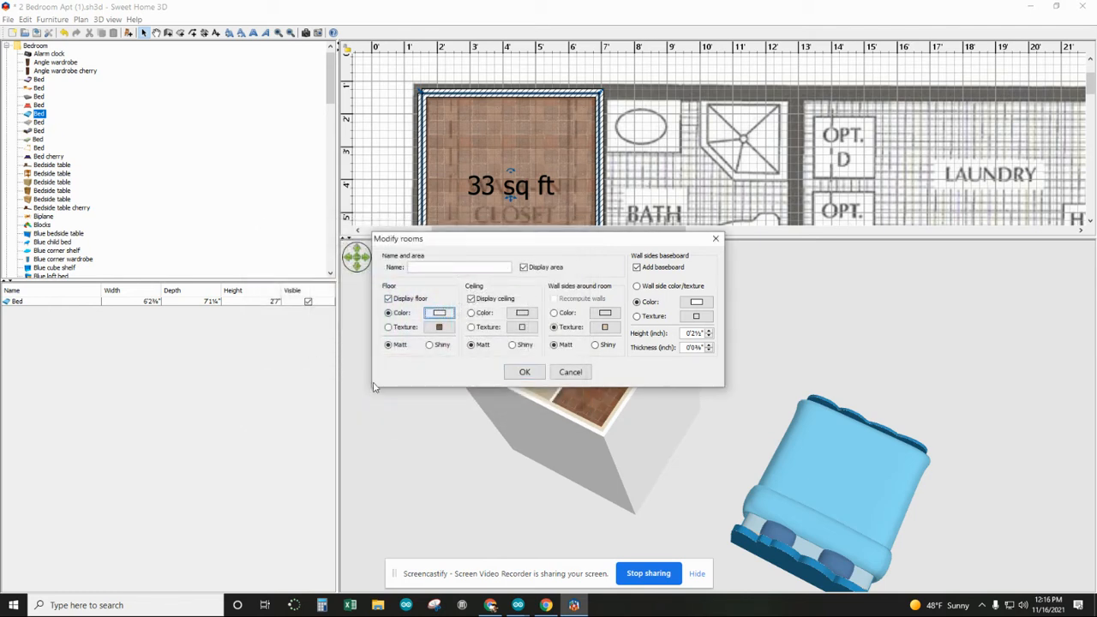
{"action": "left_click", "coordinate": [388, 329]}
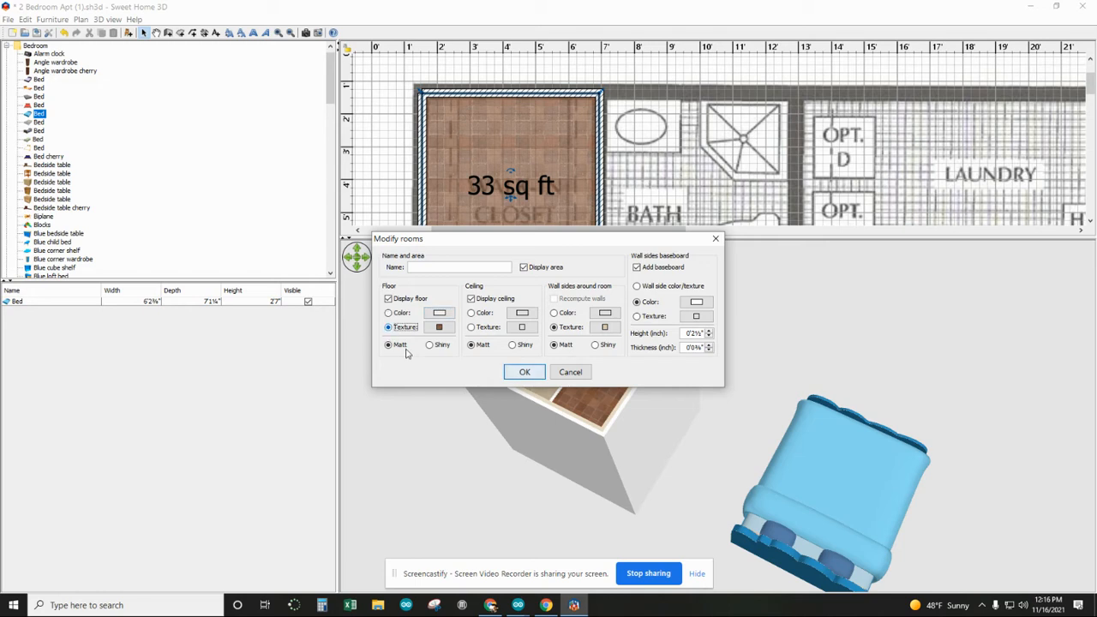
{"action": "left_click", "coordinate": [523, 373]}
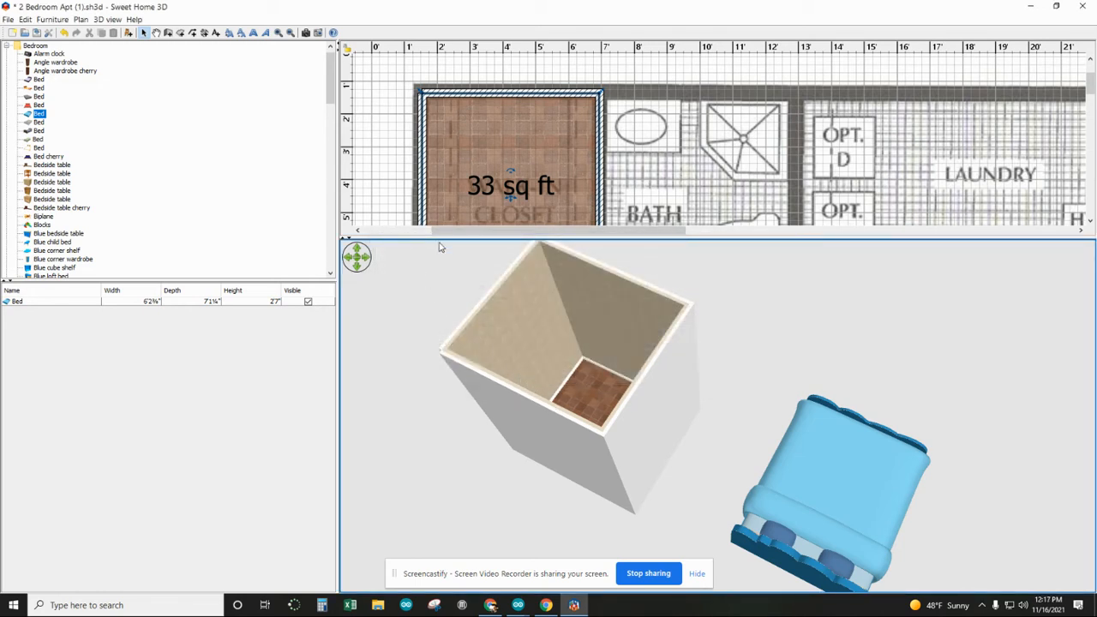
- Place the 3'-wide catalog door with the dark frame in the closet's lower wall over the plan's opening and narrow it to about 2'0½"
{"action": "left_click_drag", "start_coordinate": [416, 239], "coordinate": [411, 361]}
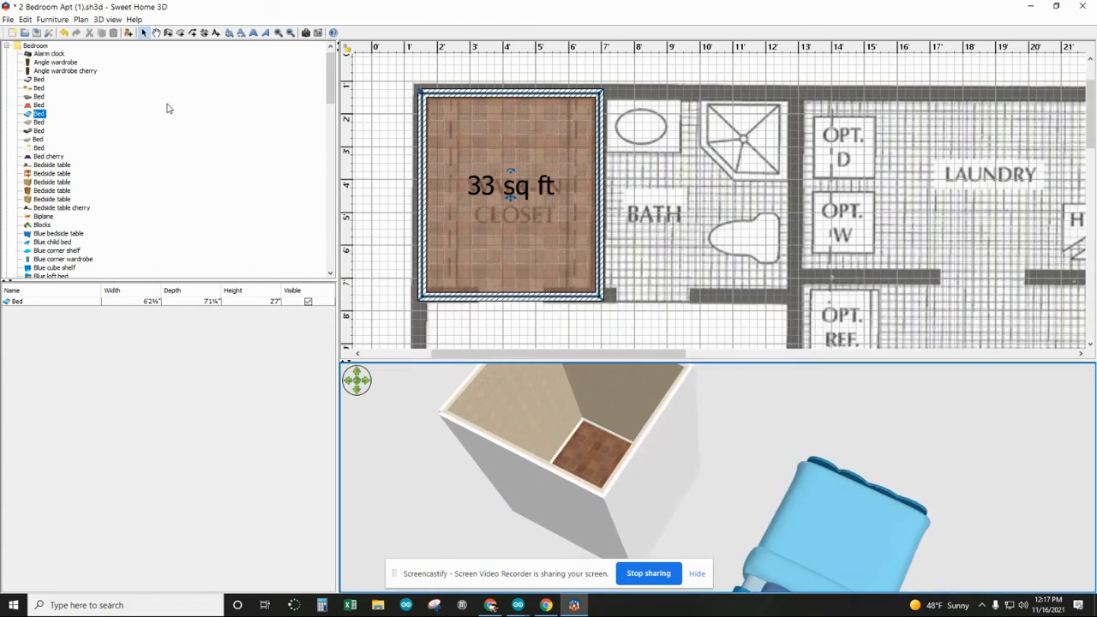
{"action": "left_click", "coordinate": [7, 47]}
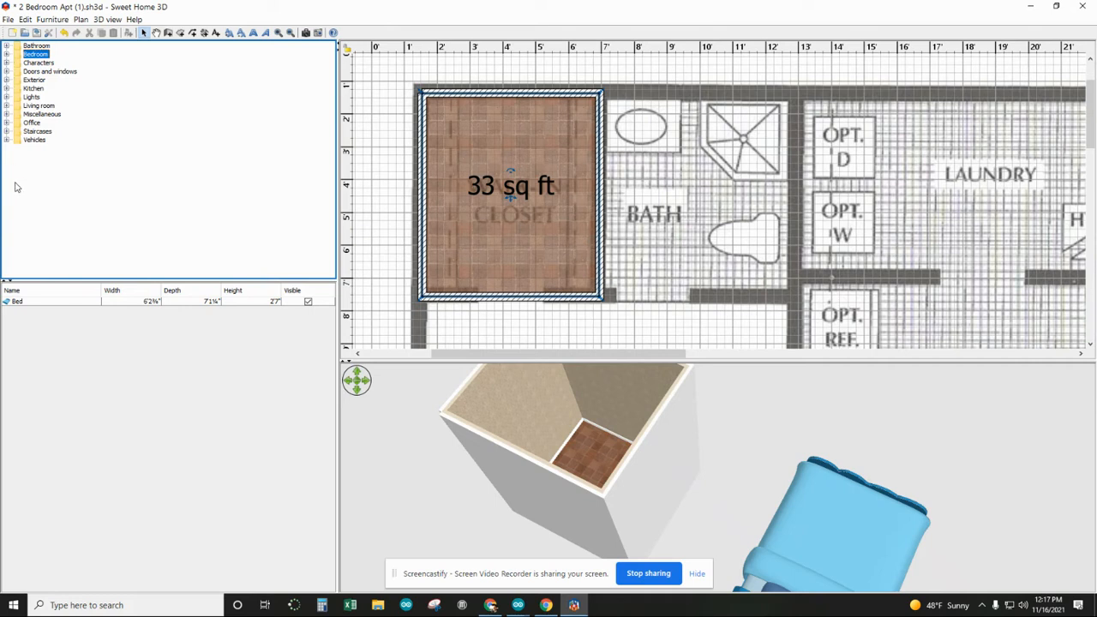
{"action": "left_click", "coordinate": [6, 72]}
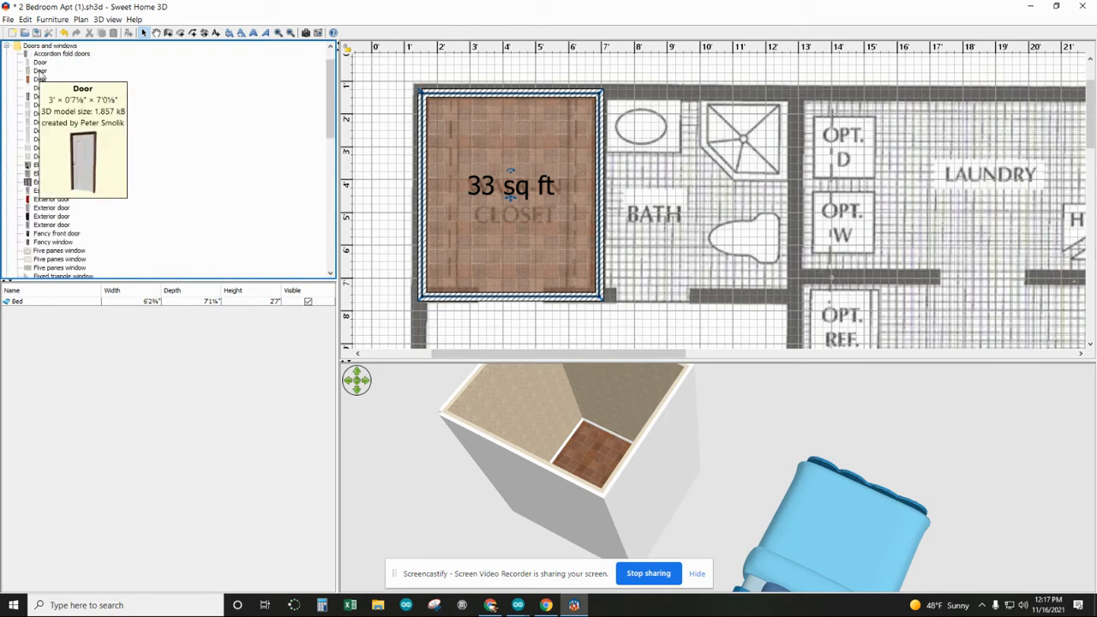
{"action": "left_click_drag", "start_coordinate": [40, 70], "coordinate": [480, 293]}
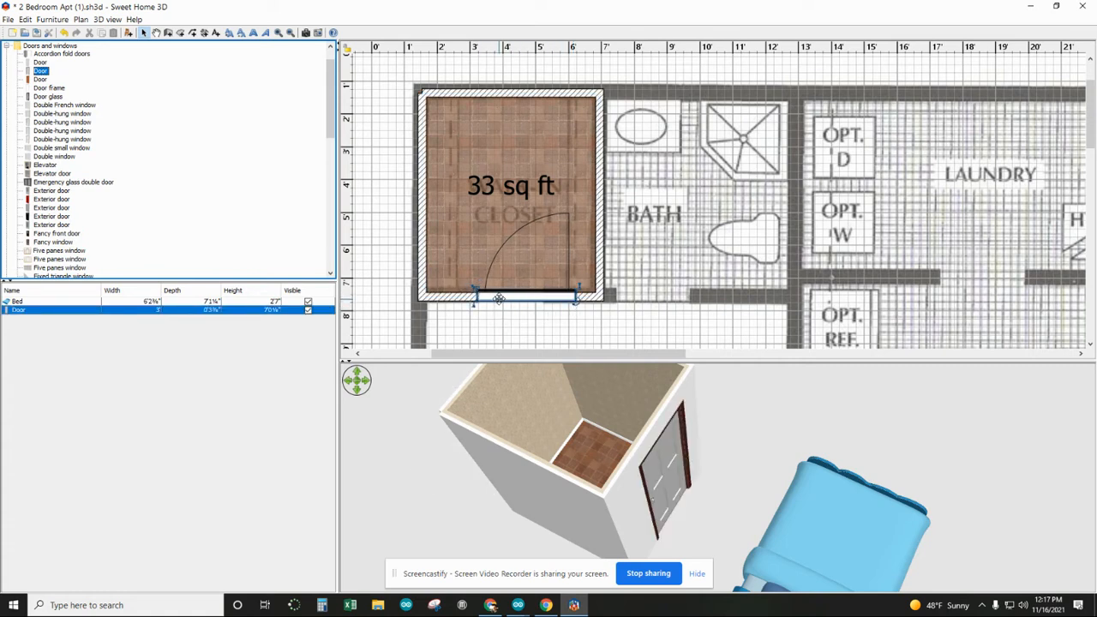
{"action": "left_click_drag", "start_coordinate": [499, 298], "coordinate": [467, 293]}
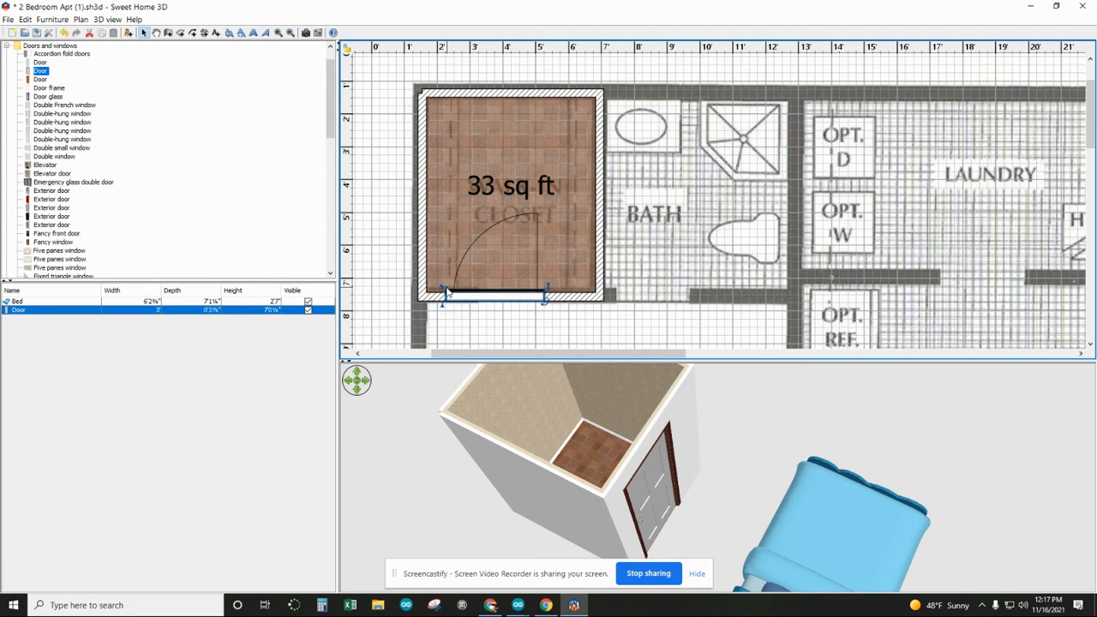
{"action": "left_click_drag", "start_coordinate": [445, 288], "coordinate": [477, 289]}
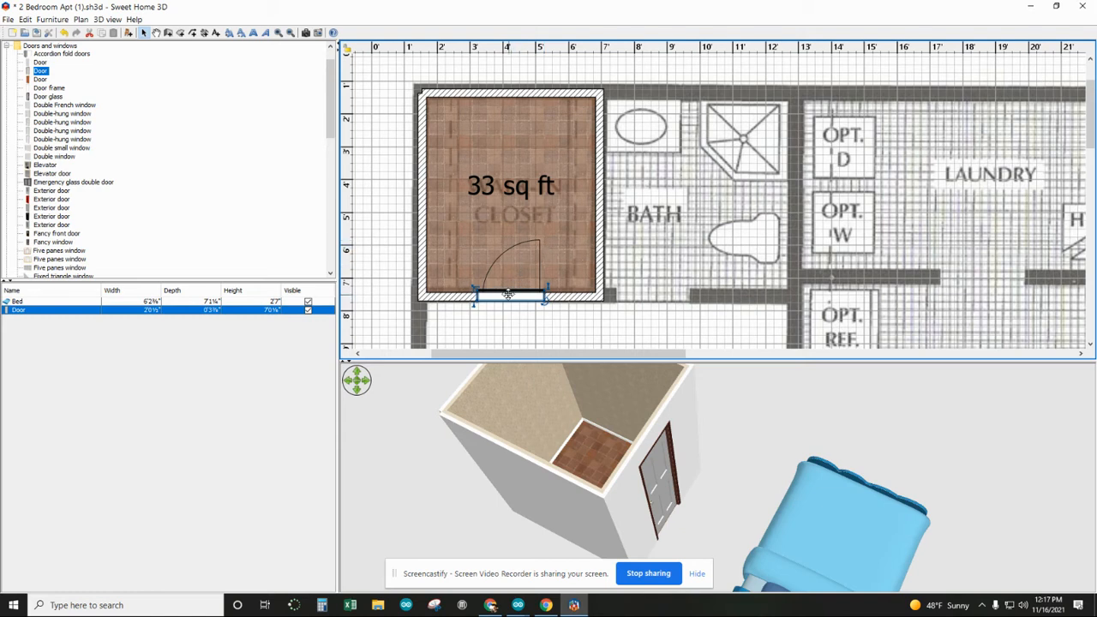
- Mirror the closet door's shape in its furniture properties so that it swings from the opposite side
{"action": "right_click", "coordinate": [508, 294]}
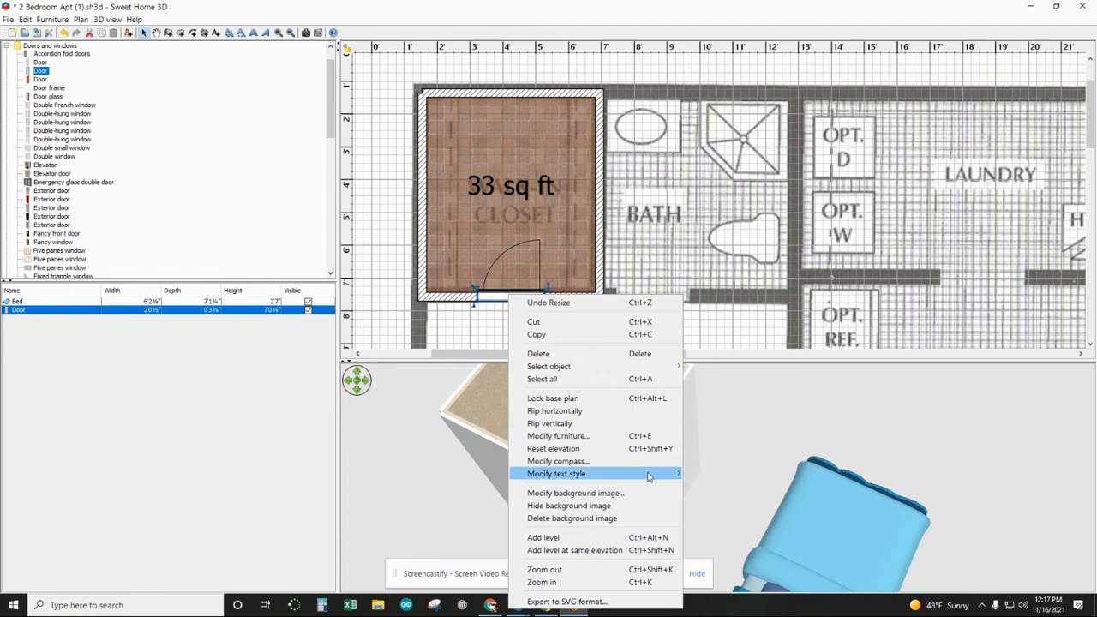
{"action": "mouse_move", "coordinate": [637, 479]}
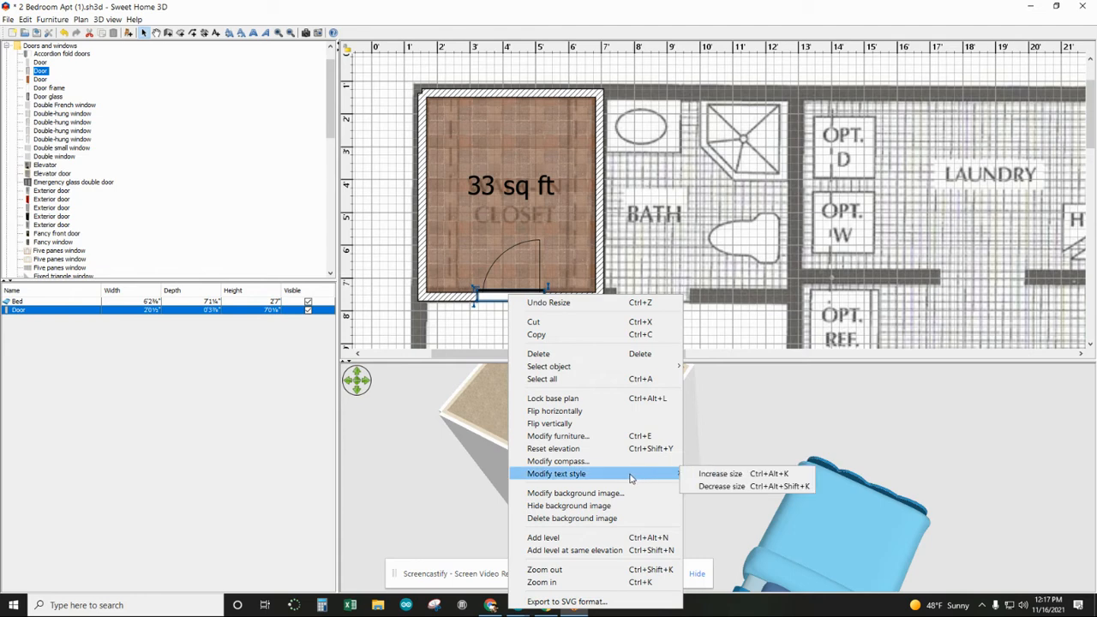
{"action": "left_click", "coordinate": [583, 437]}
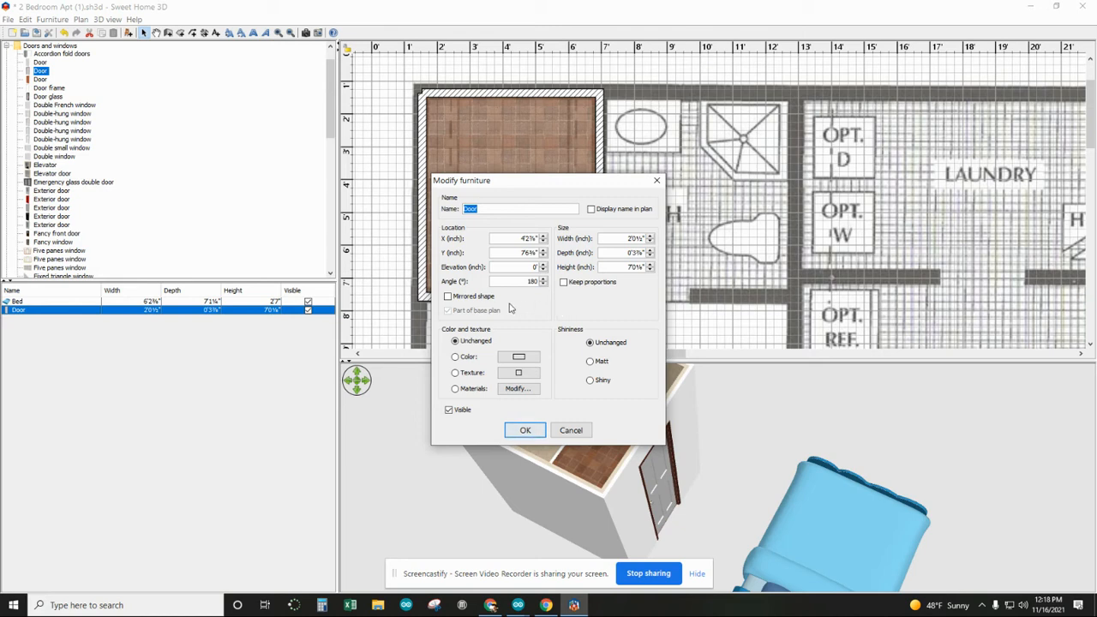
{"action": "left_click", "coordinate": [449, 297]}
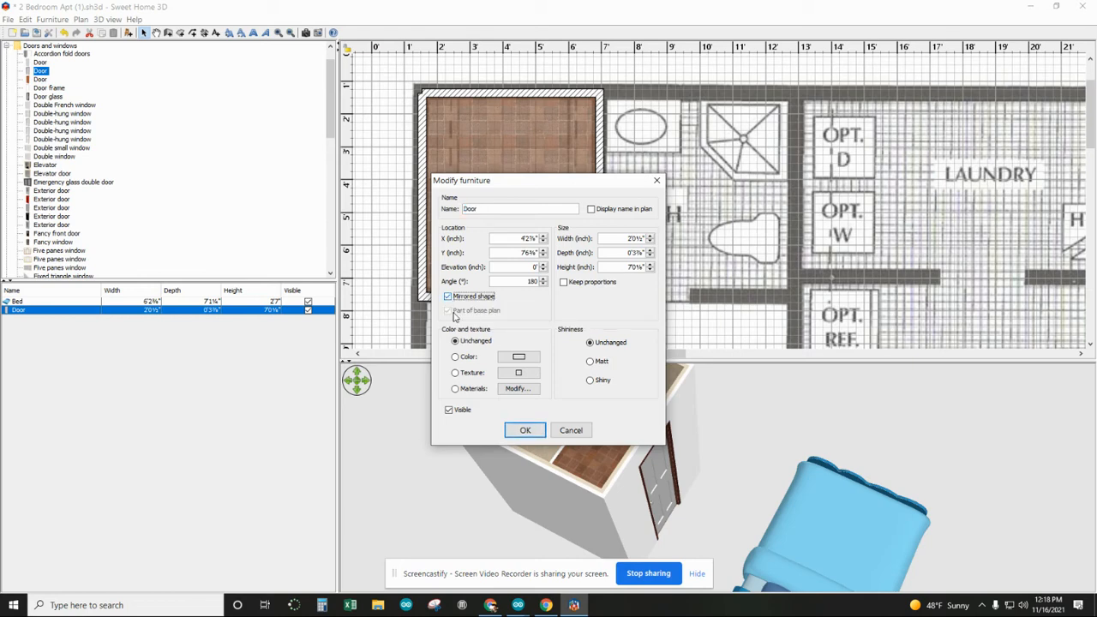
{"action": "left_click", "coordinate": [524, 430]}
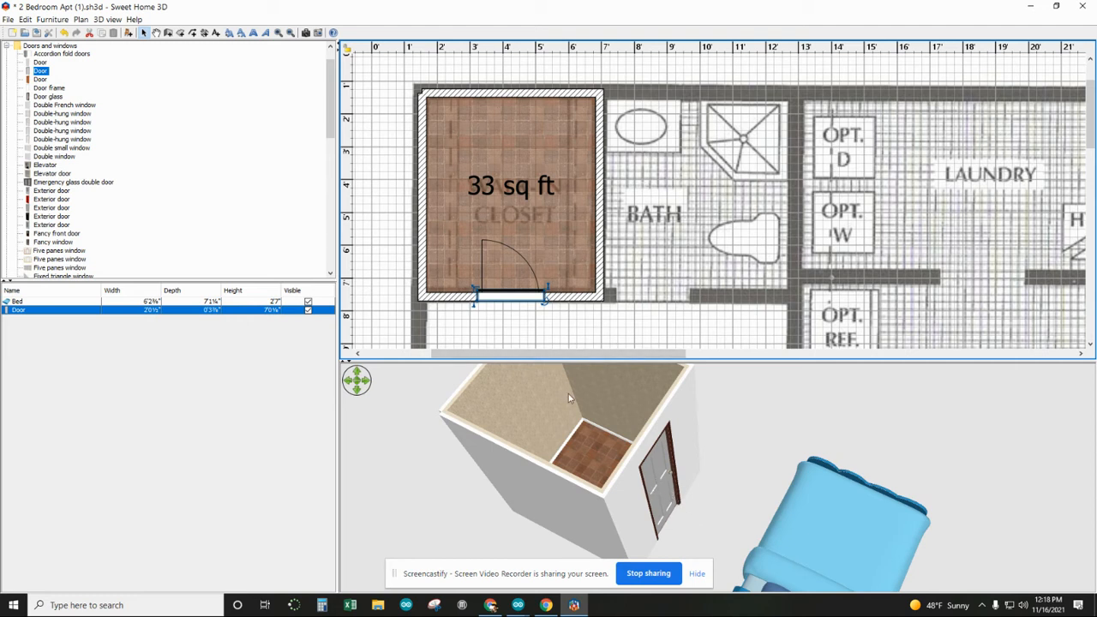
{"action": "left_click", "coordinate": [537, 329]}
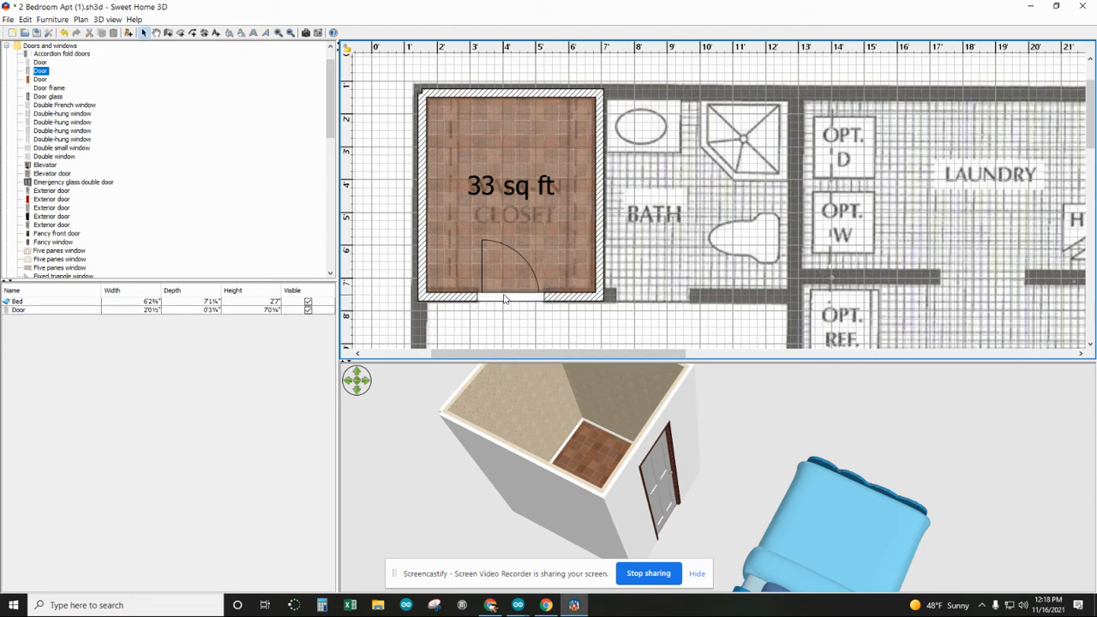
- Narrow the closet door to about 1'6½", then widen it back to about 2'
{"action": "left_click", "coordinate": [505, 299]}
{"action": "left_click_drag", "start_coordinate": [474, 295], "coordinate": [518, 291]}
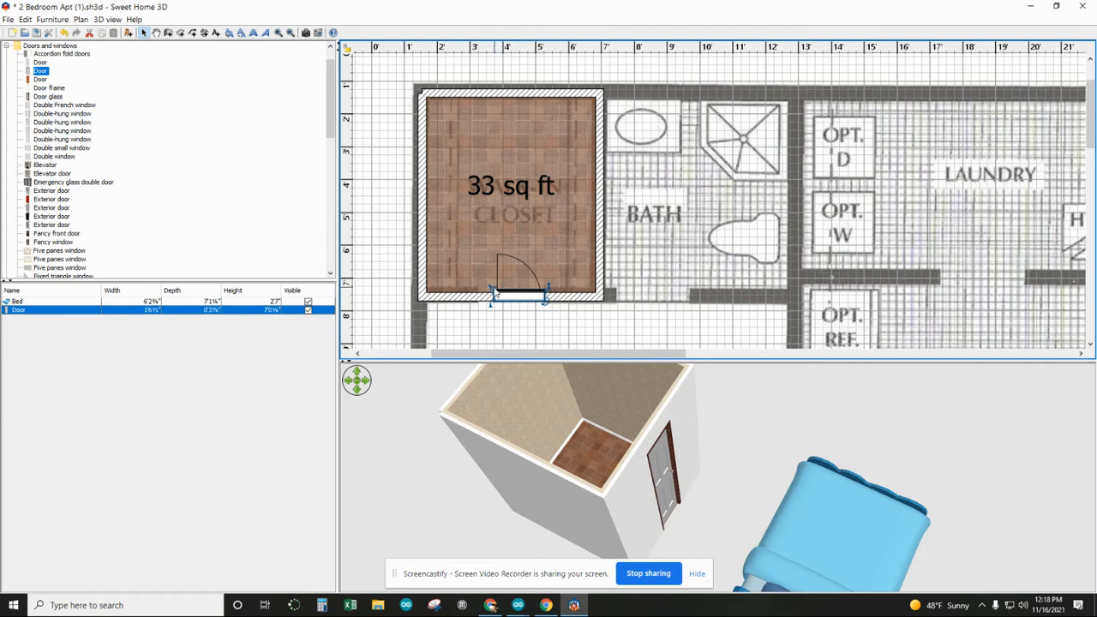
{"action": "left_click", "coordinate": [487, 289]}
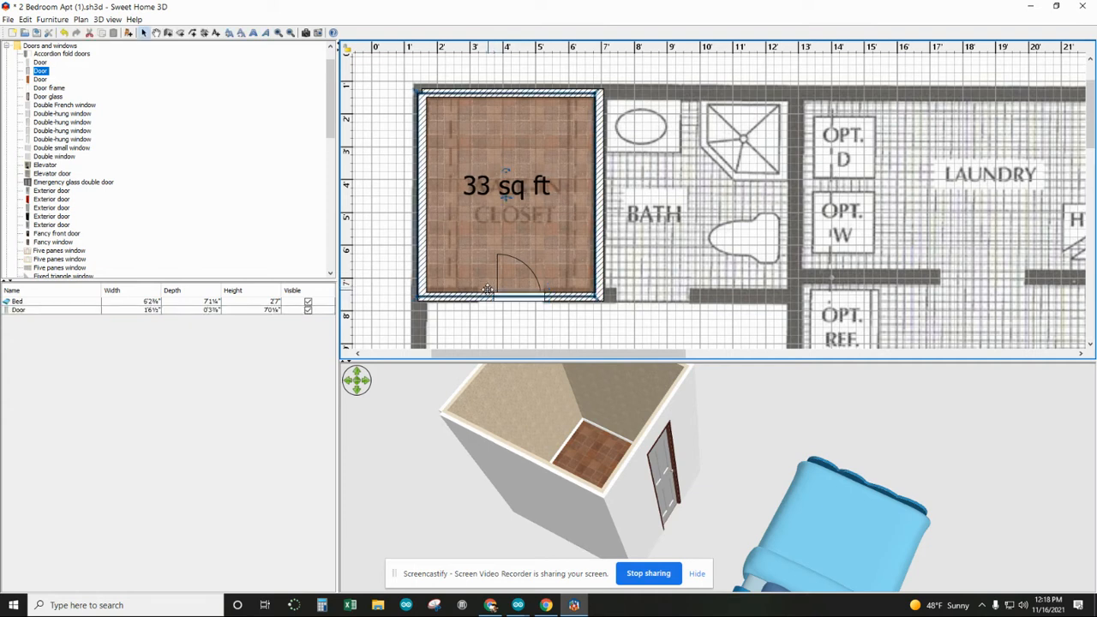
{"action": "left_click", "coordinate": [492, 296]}
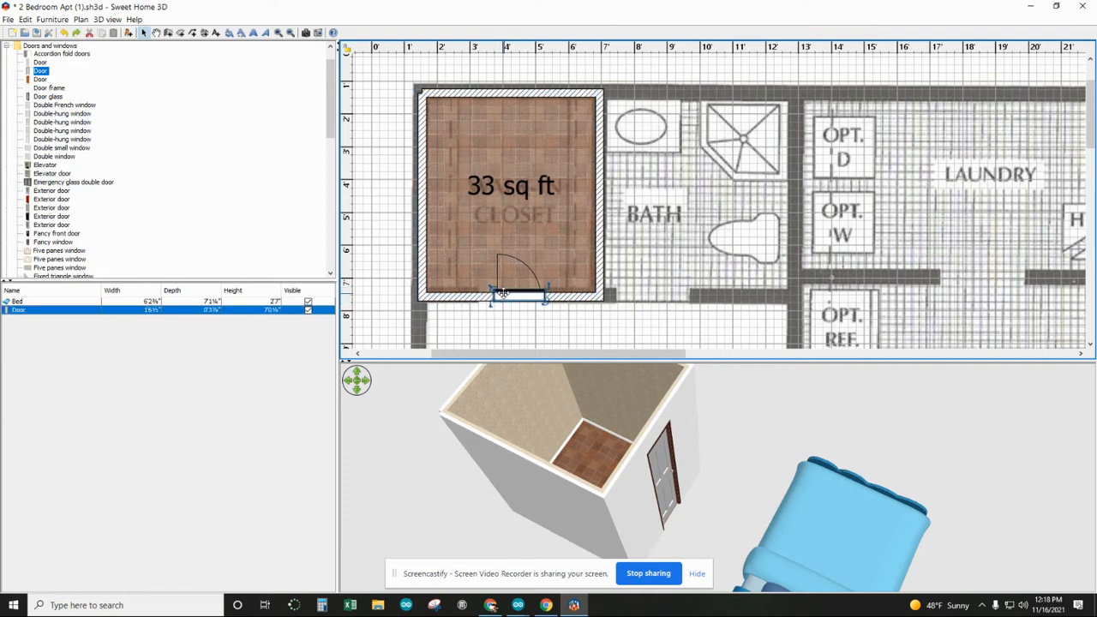
{"action": "left_click_drag", "start_coordinate": [492, 289], "coordinate": [476, 289]}
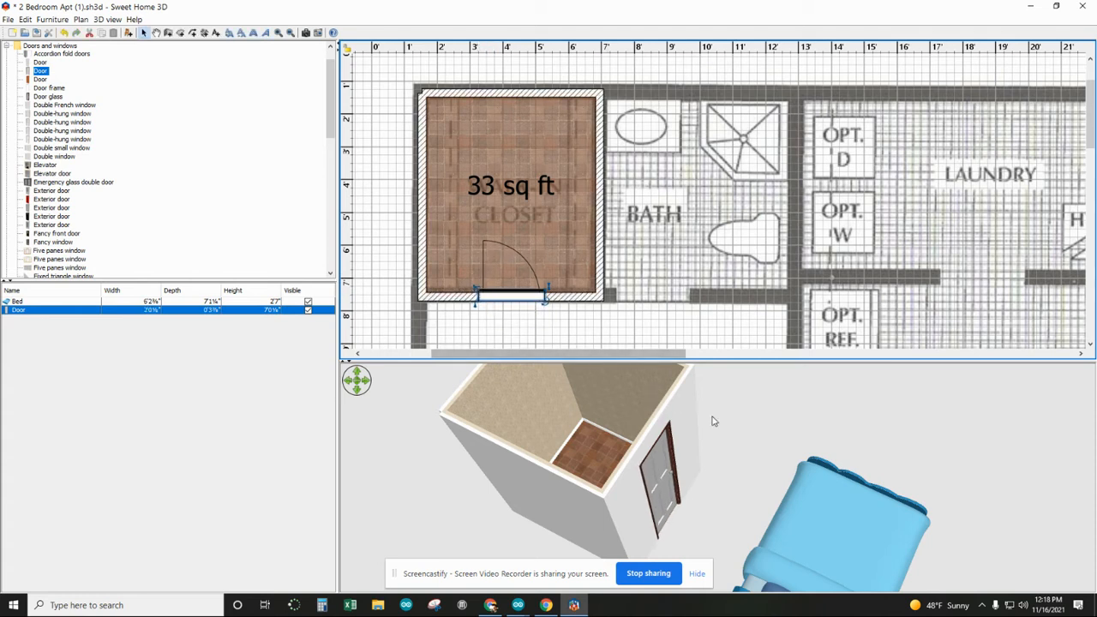
- View the closet door from the front in 3D and widen it to about 2'2" in the plan
{"action": "scroll", "coordinate": [711, 419], "scroll_direction": "up", "scroll_amount": 5}
{"action": "left_click_drag", "start_coordinate": [674, 420], "coordinate": [632, 409]}
{"action": "right_click", "coordinate": [632, 410]}
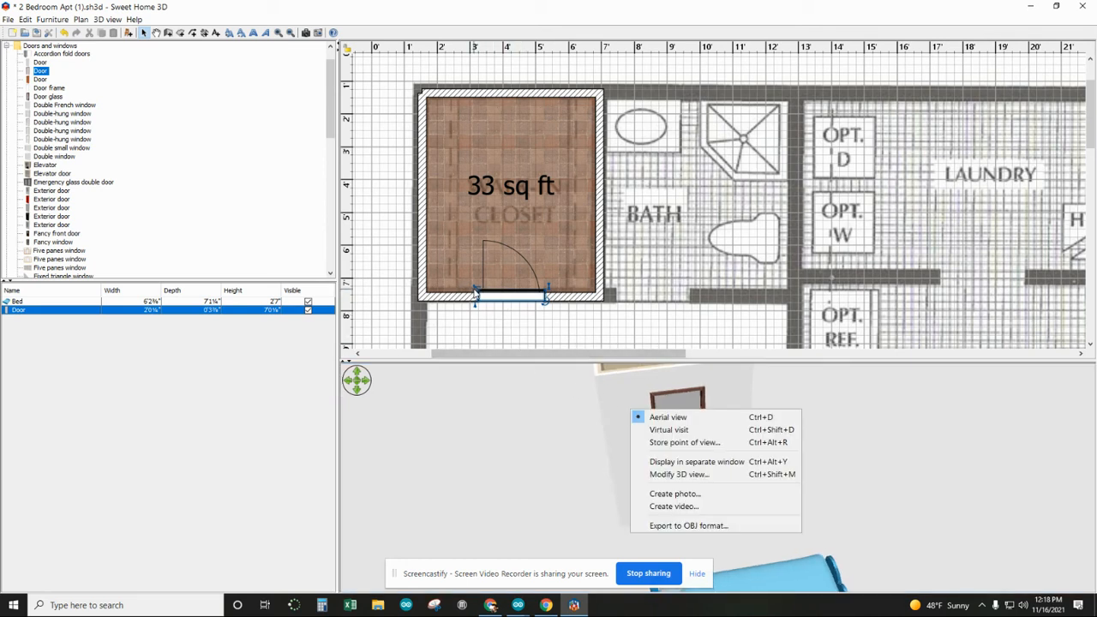
{"action": "left_click", "coordinate": [475, 294]}
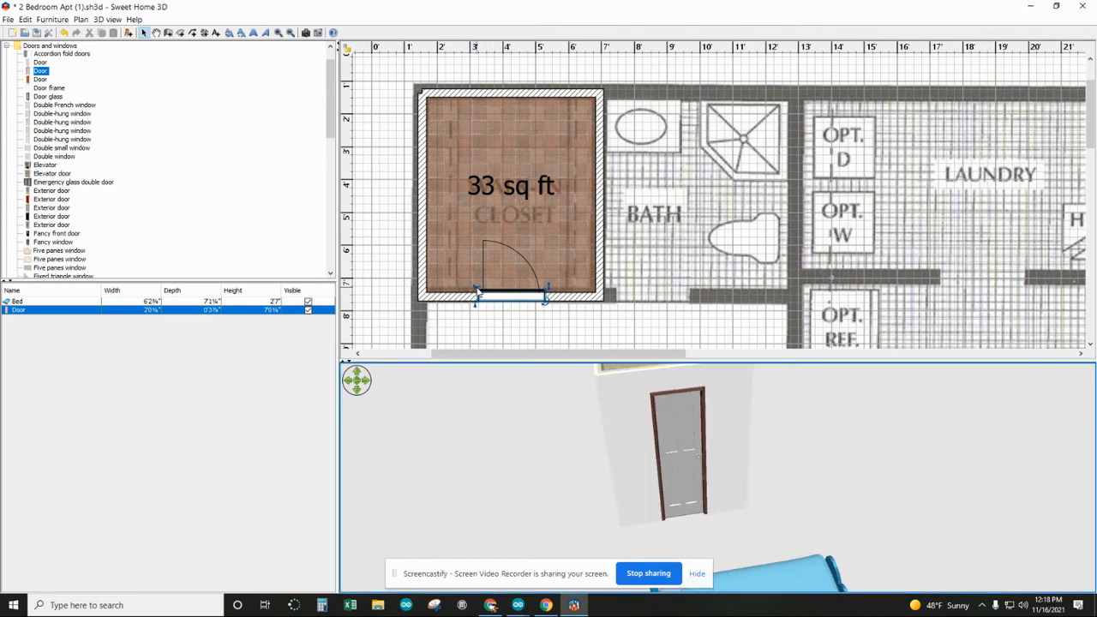
{"action": "left_click", "coordinate": [477, 287]}
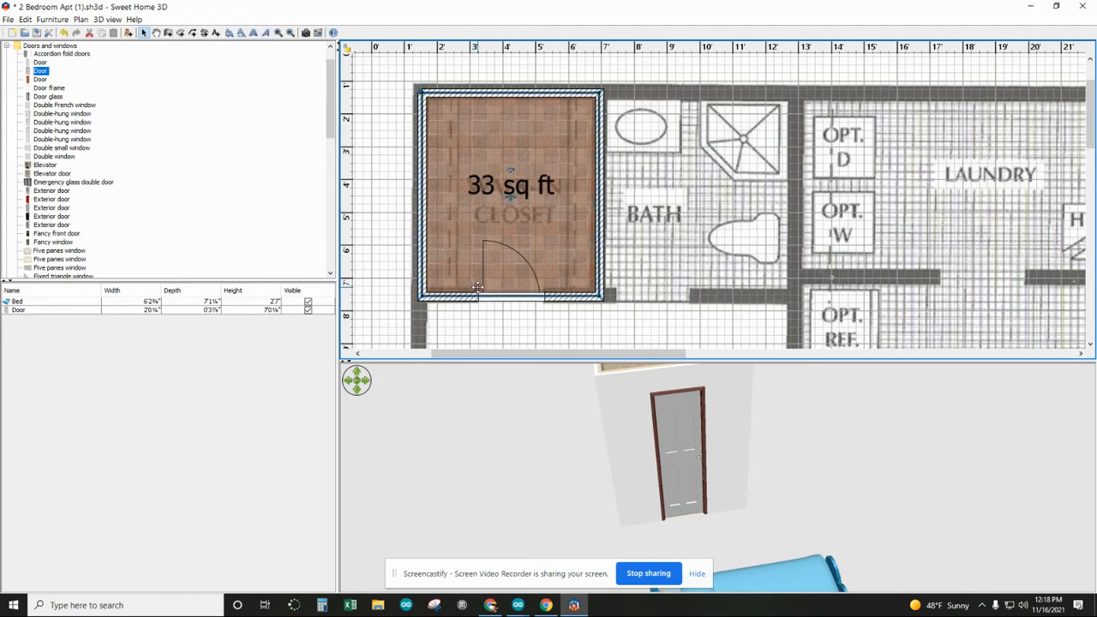
{"action": "left_click", "coordinate": [484, 295]}
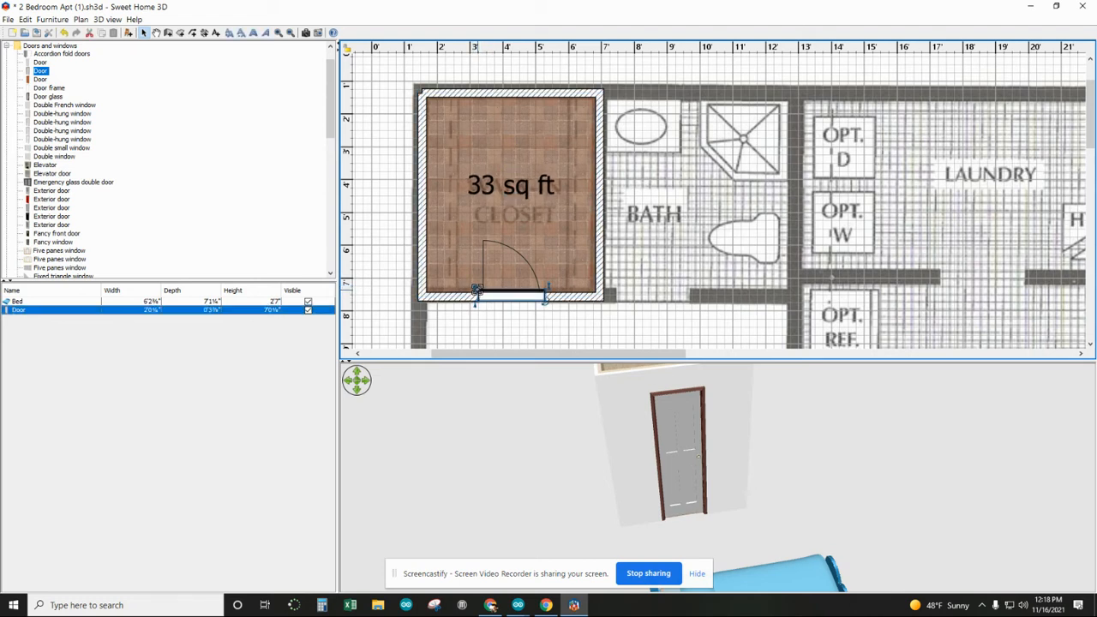
{"action": "left_click_drag", "start_coordinate": [477, 290], "coordinate": [472, 291]}
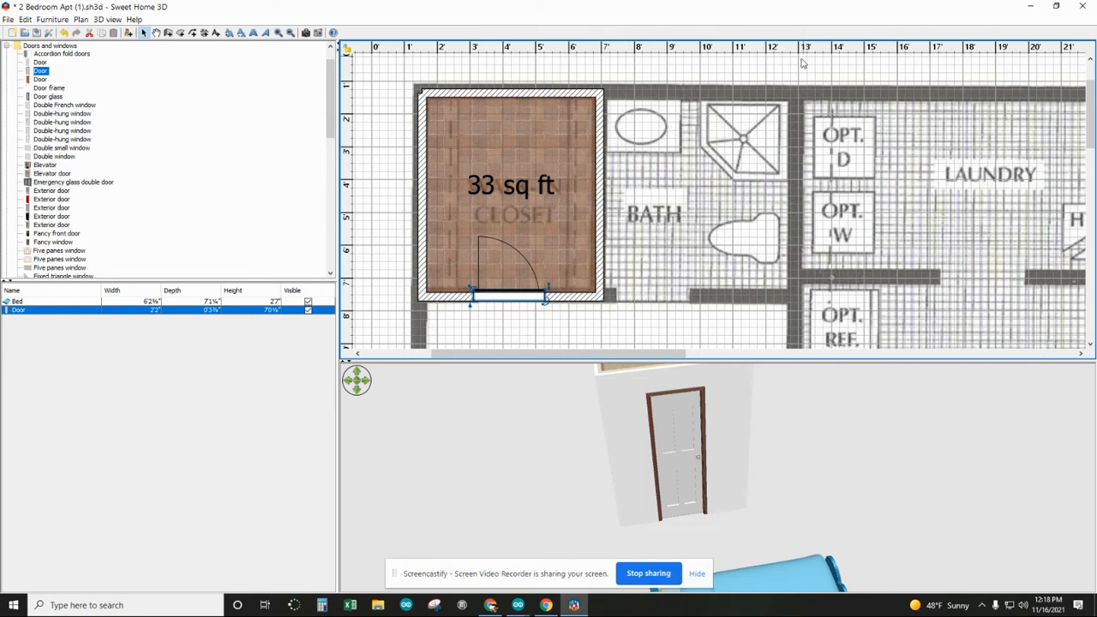
- Collapse the Doors and windows category, and draw the bath's upper wall from the closet corner and its right wall, about 6'3½" long
{"action": "left_click", "coordinate": [7, 45]}
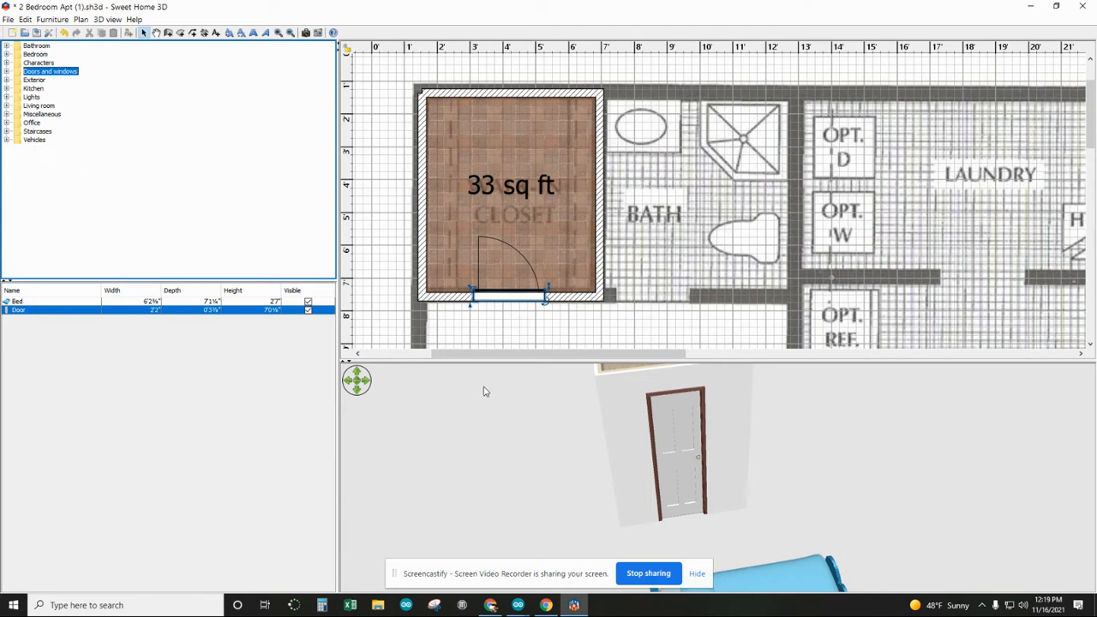
{"action": "scroll", "coordinate": [806, 425], "scroll_direction": "down", "scroll_amount": 4}
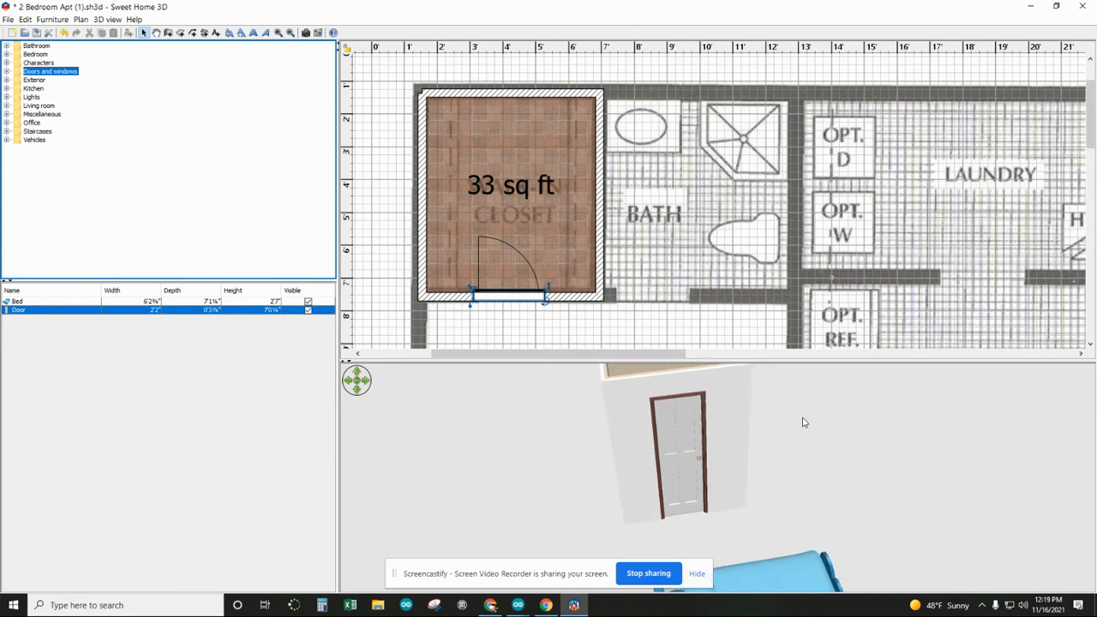
{"action": "left_click", "coordinate": [801, 417]}
{"action": "scroll", "coordinate": [803, 427], "scroll_direction": "down", "scroll_amount": 8}
{"action": "scroll", "coordinate": [800, 446], "scroll_direction": "down", "scroll_amount": 4}
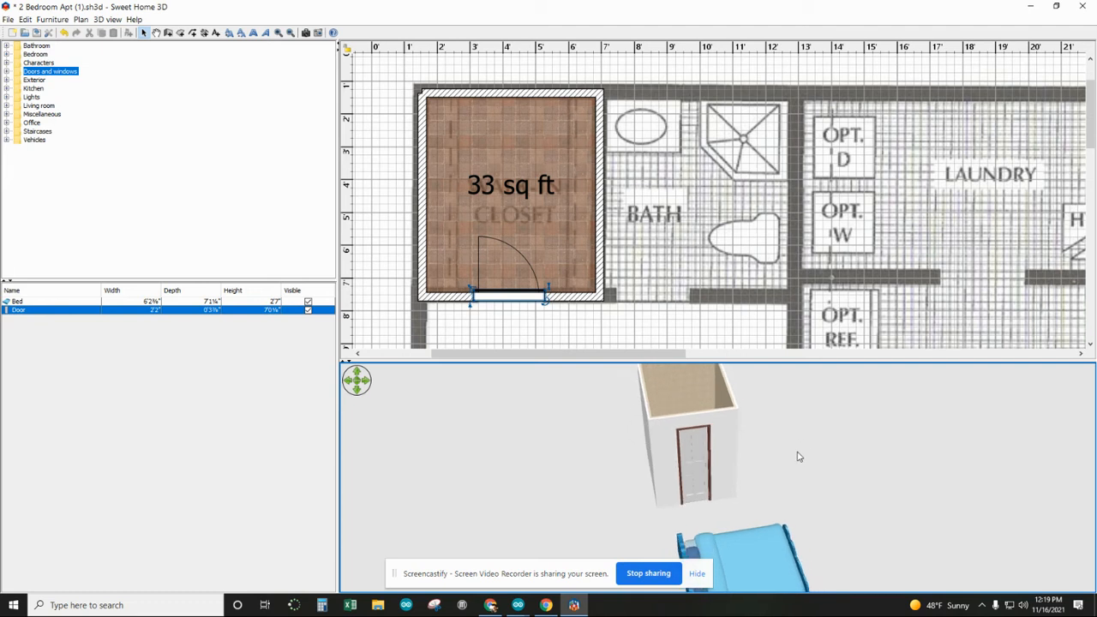
{"action": "left_click", "coordinate": [168, 33]}
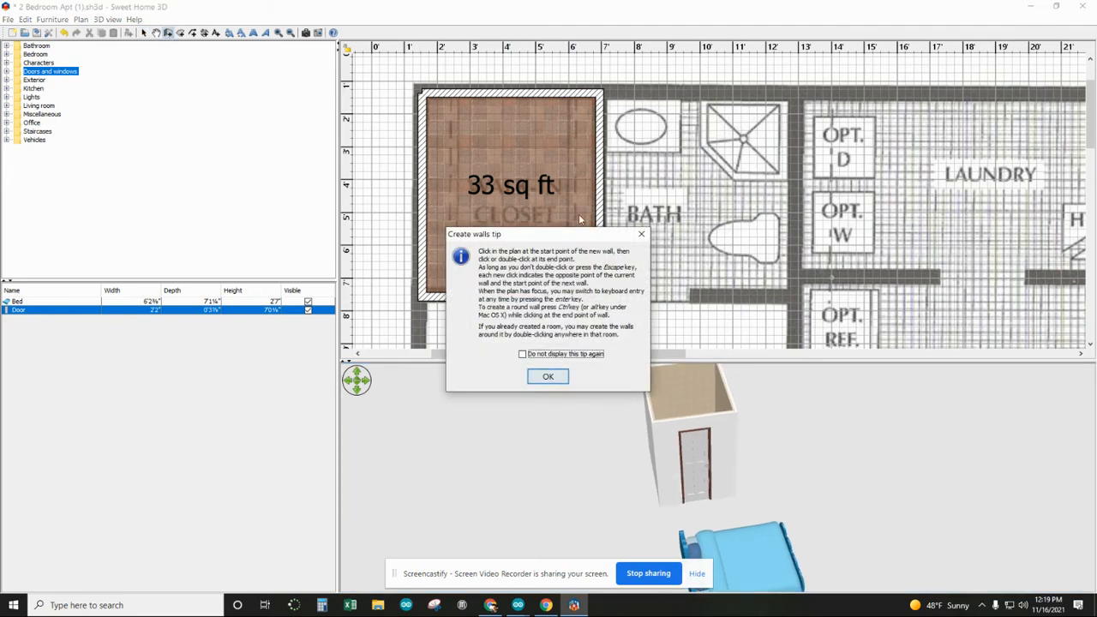
{"action": "left_click", "coordinate": [548, 378]}
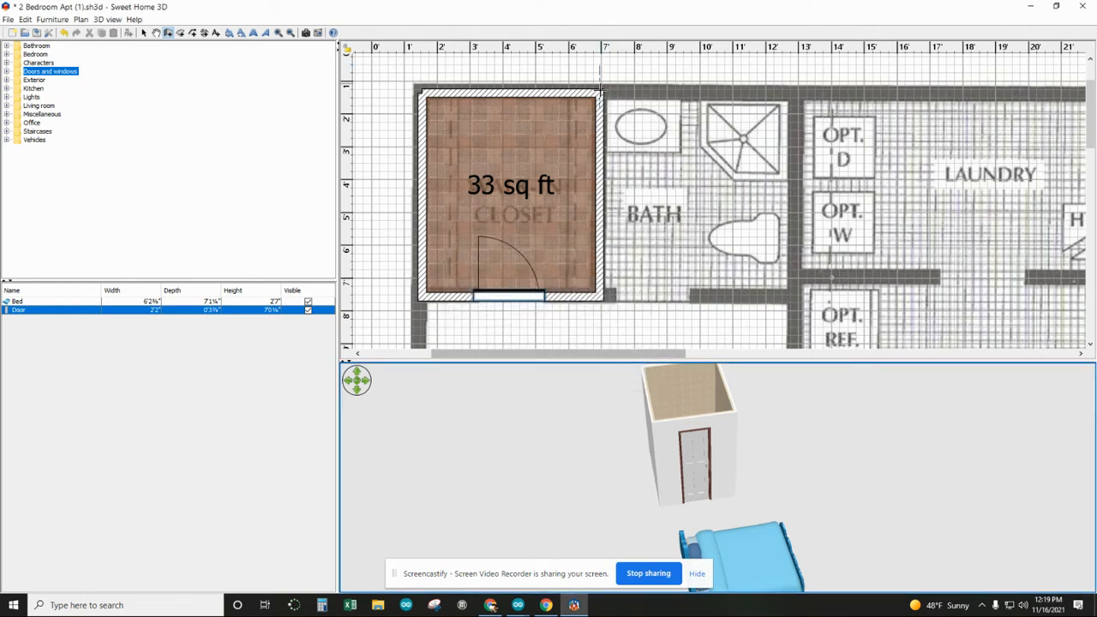
{"action": "left_click", "coordinate": [600, 89]}
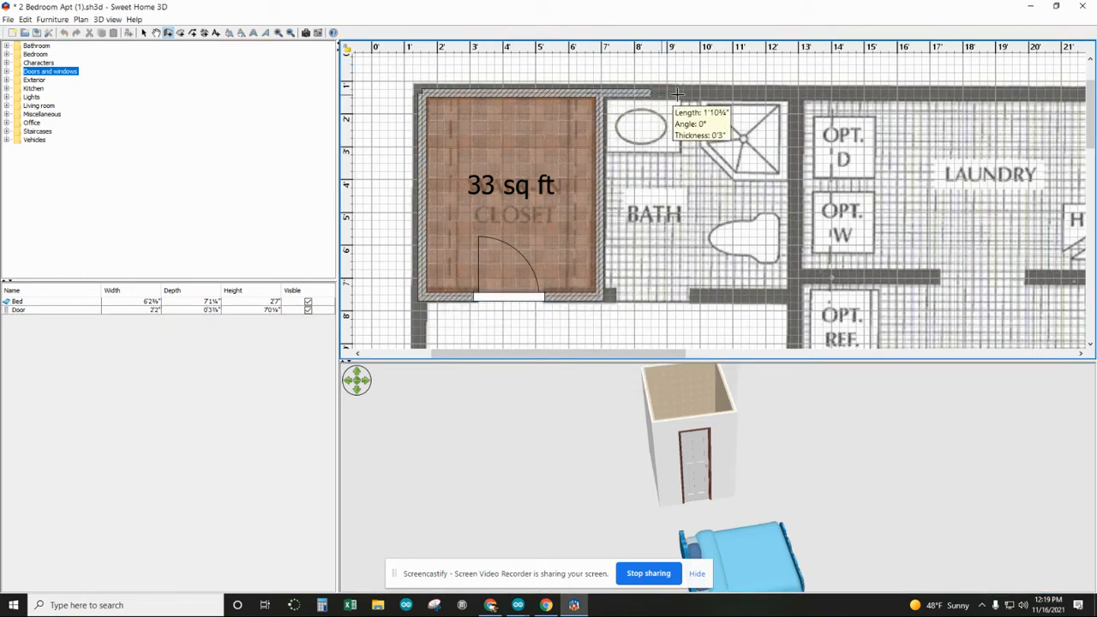
{"action": "left_click", "coordinate": [794, 94]}
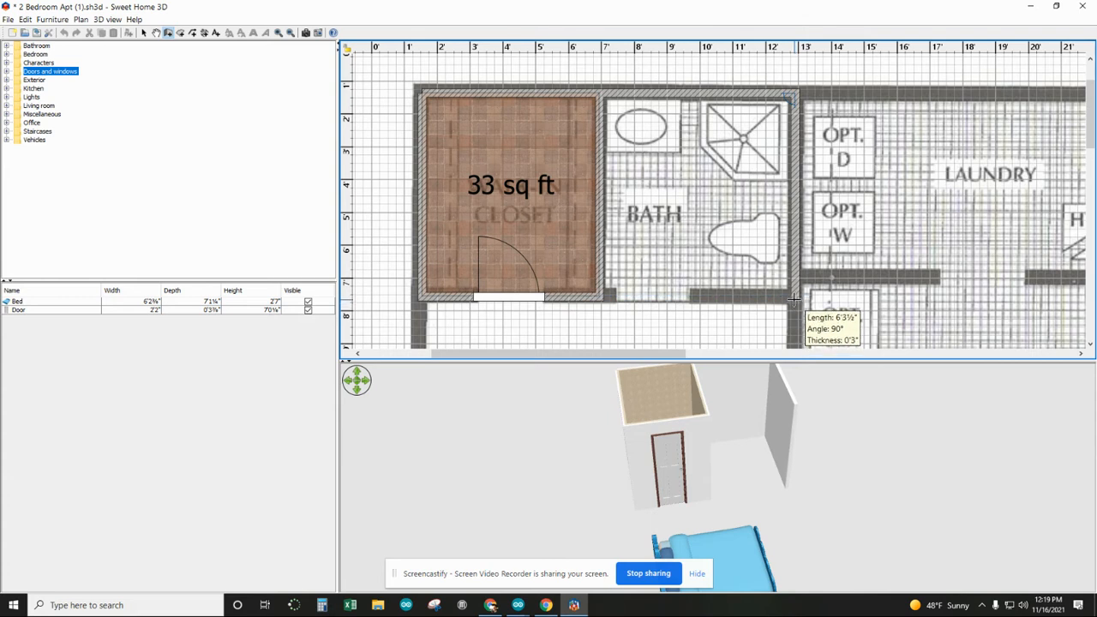
{"action": "left_click", "coordinate": [794, 299]}
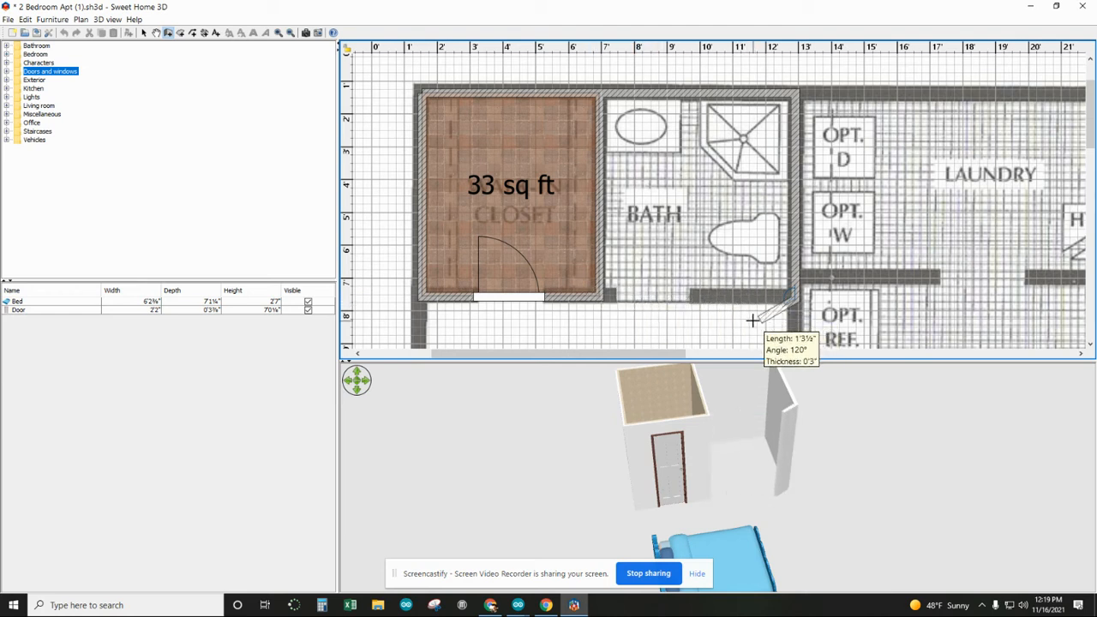
{"action": "key", "text": "Escape"}
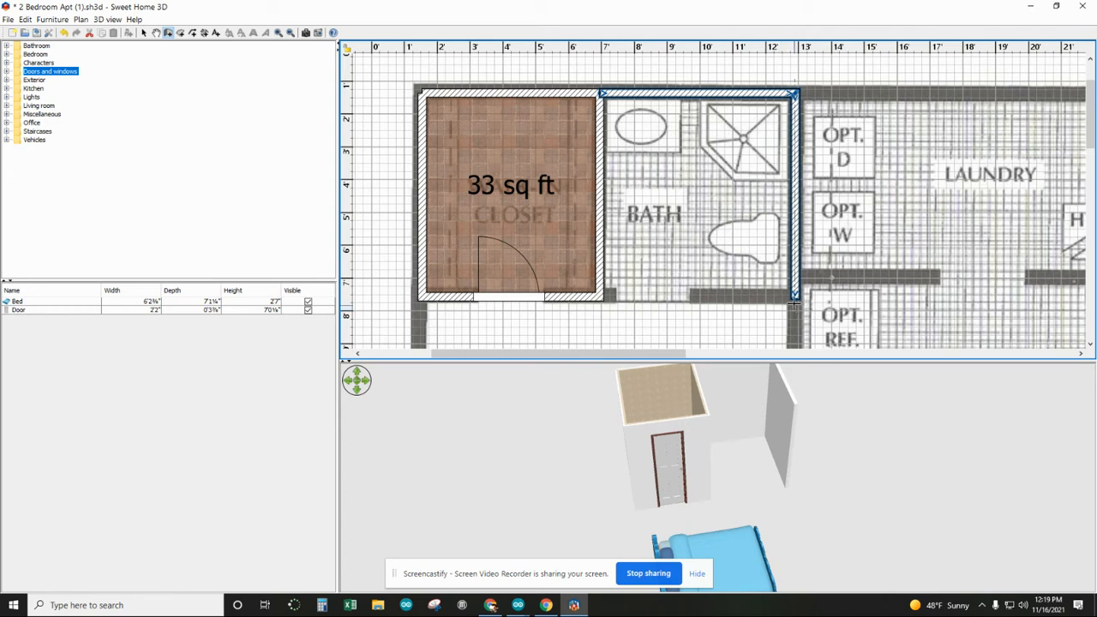
- Close off the bath with a lower wall from the closet's lower-right corner to the end of the bath's right wall
{"action": "left_click", "coordinate": [601, 296]}
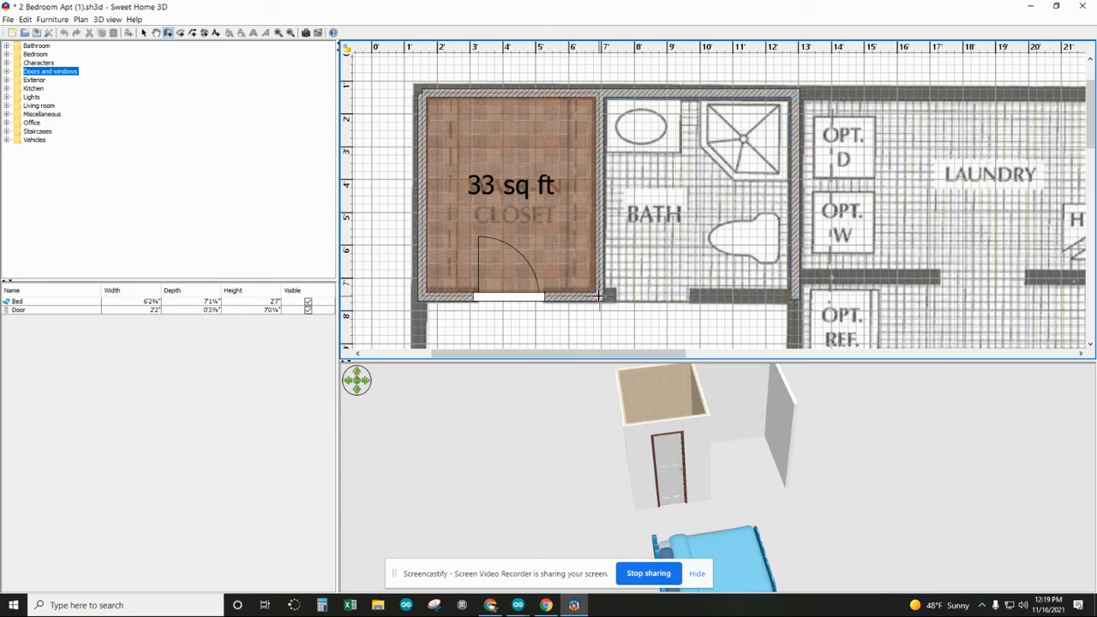
{"action": "left_click", "coordinate": [793, 297]}
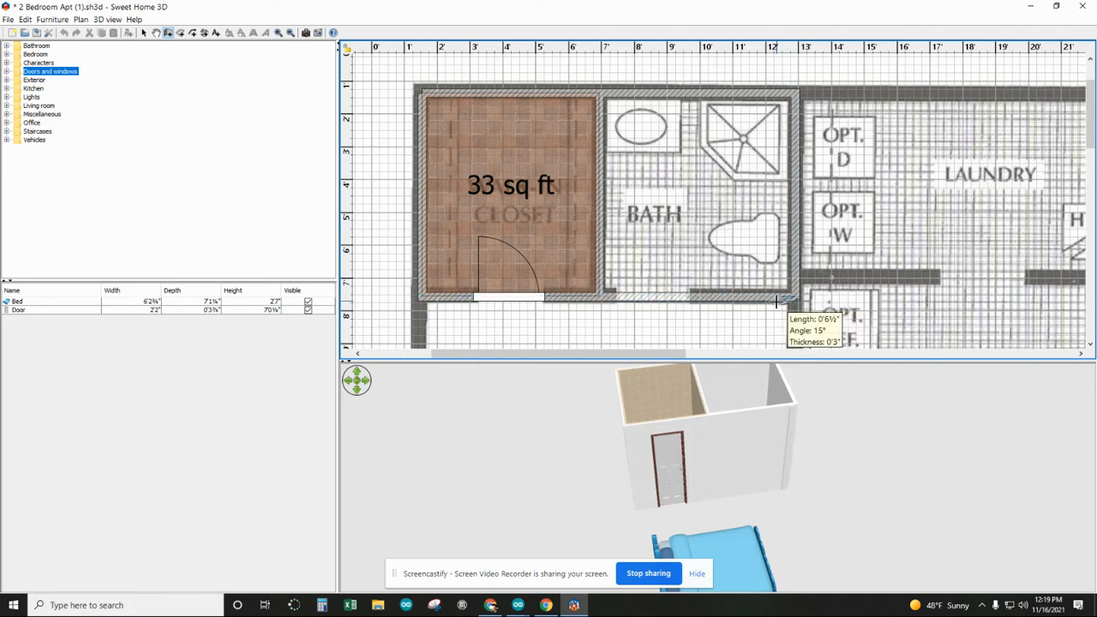
{"action": "key", "text": "Escape"}
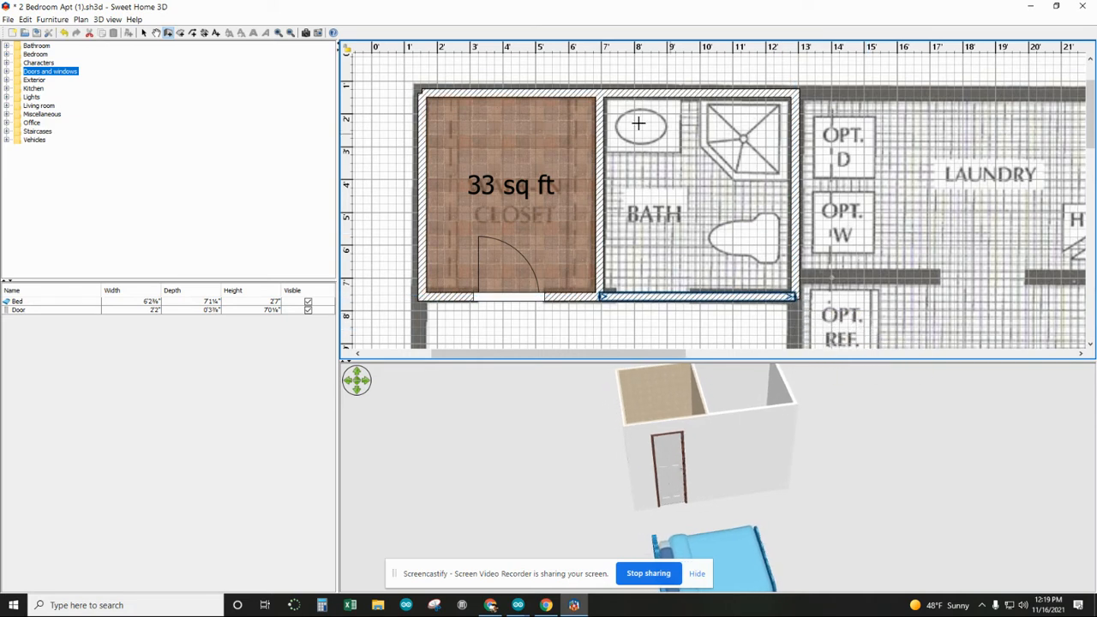
- Create a rectangular room over the bath by tracing its four wall corners
{"action": "left_click", "coordinate": [180, 32]}
{"action": "left_click", "coordinate": [600, 90]}
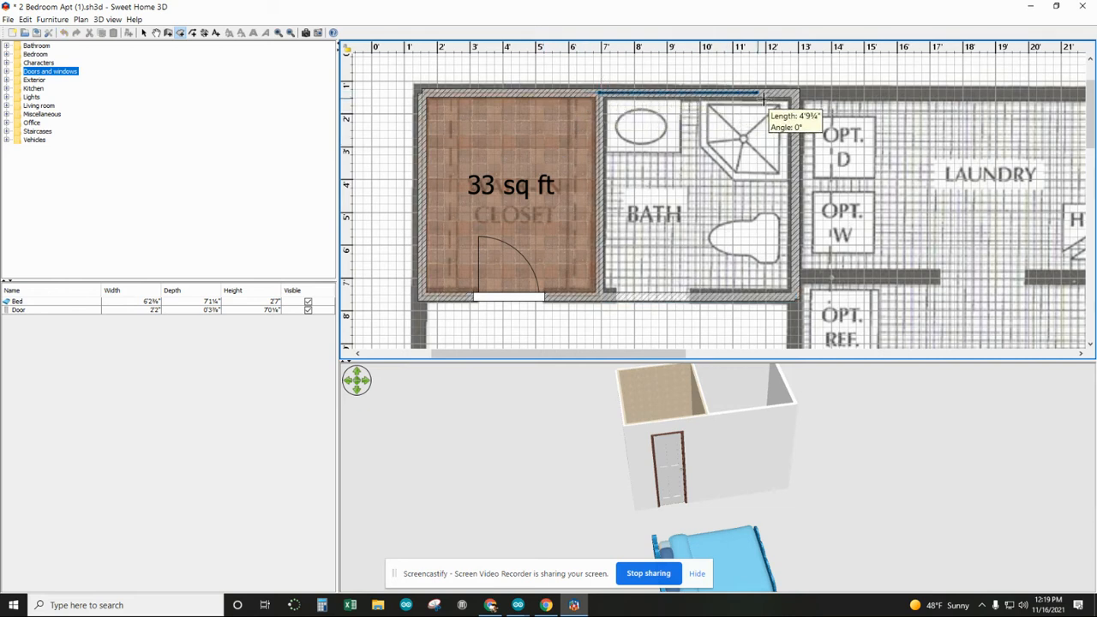
{"action": "left_click", "coordinate": [794, 95]}
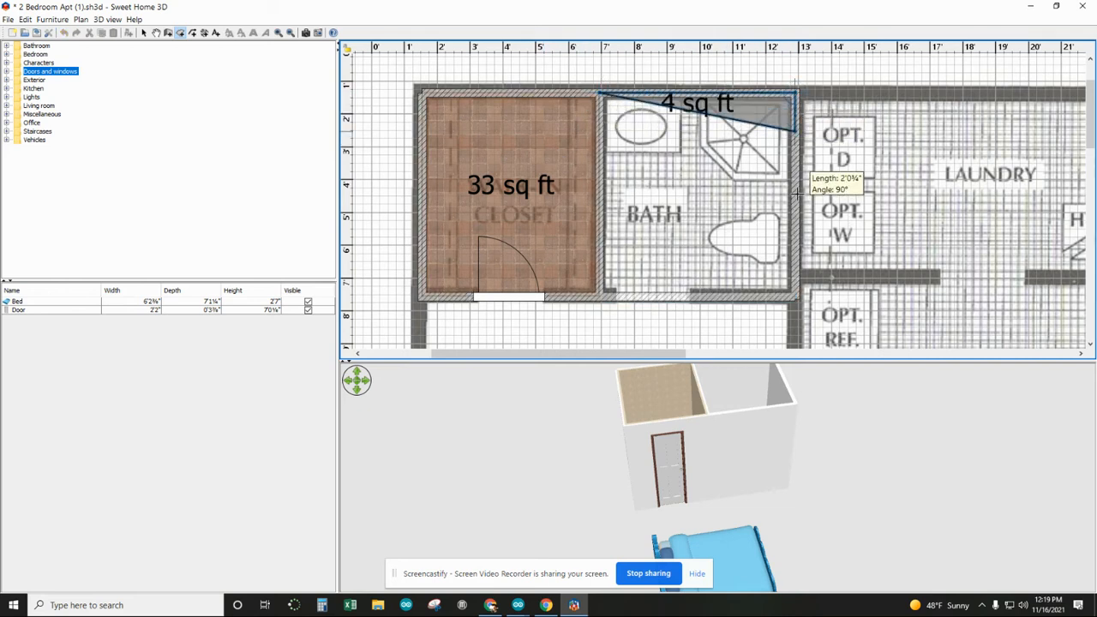
{"action": "left_click", "coordinate": [796, 293]}
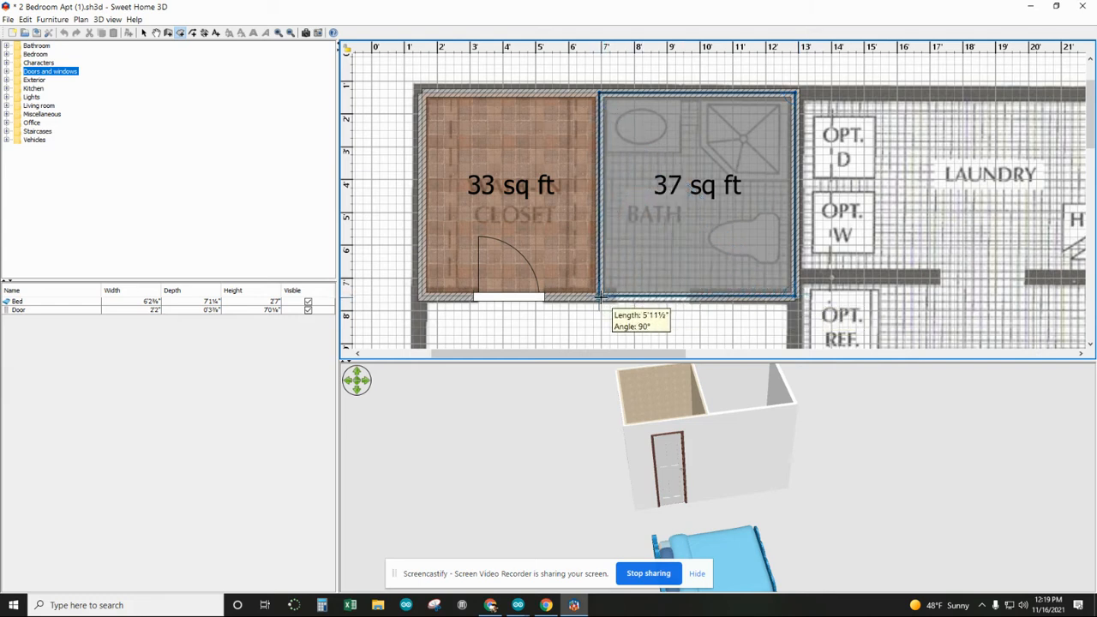
{"action": "left_click", "coordinate": [602, 295]}
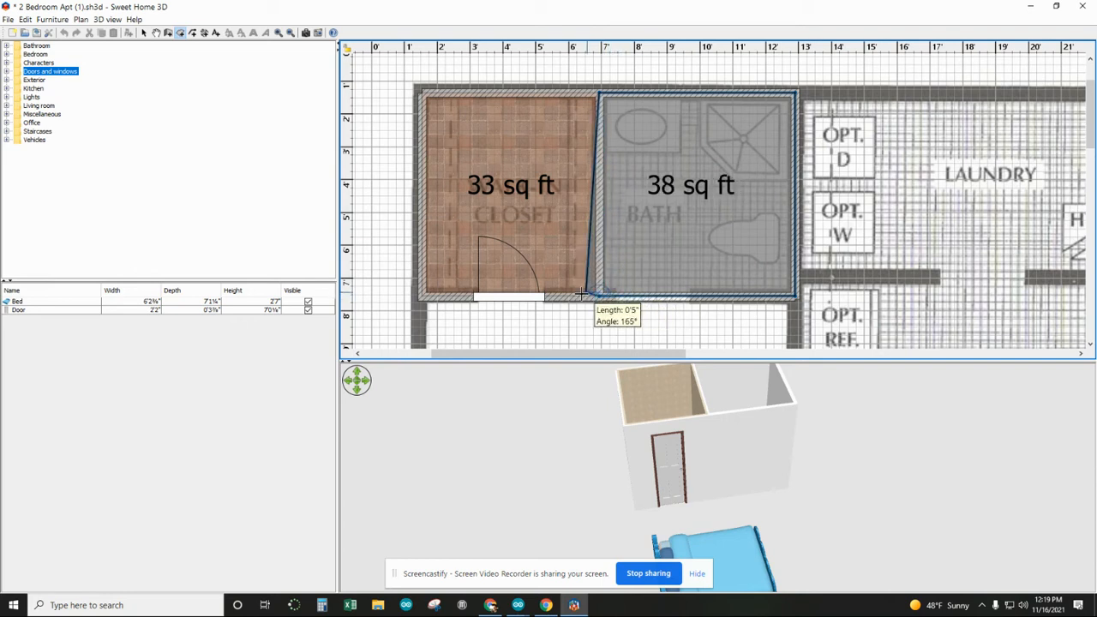
{"action": "key", "text": "Escape"}
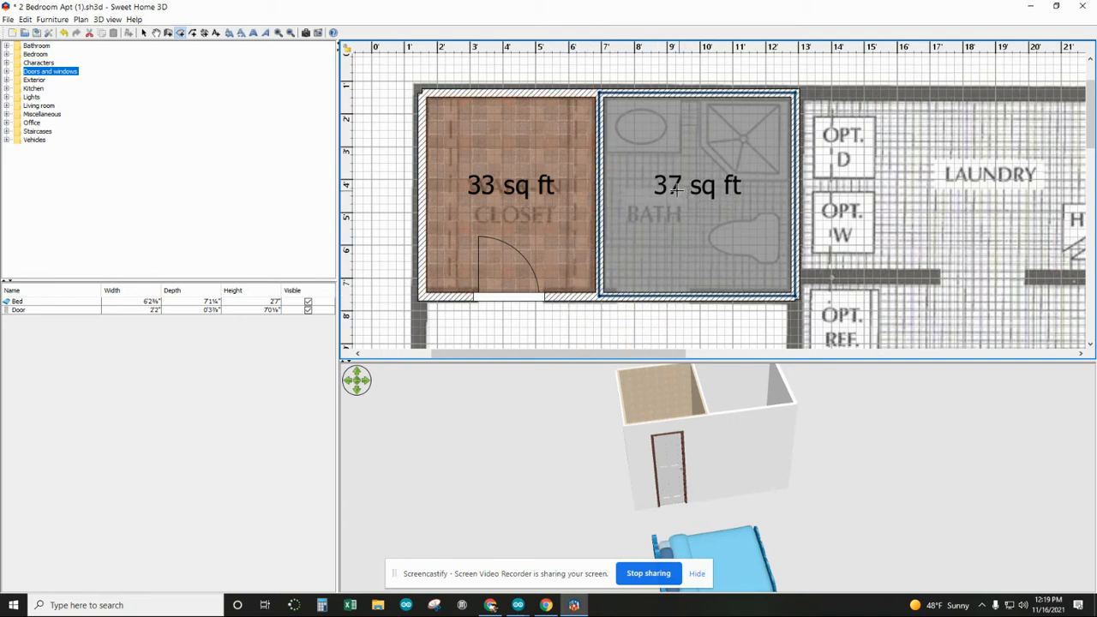
- Give the bath room's floor the recently used reddish-brown tile texture
{"action": "left_click", "coordinate": [144, 34]}
{"action": "right_click", "coordinate": [645, 185]}
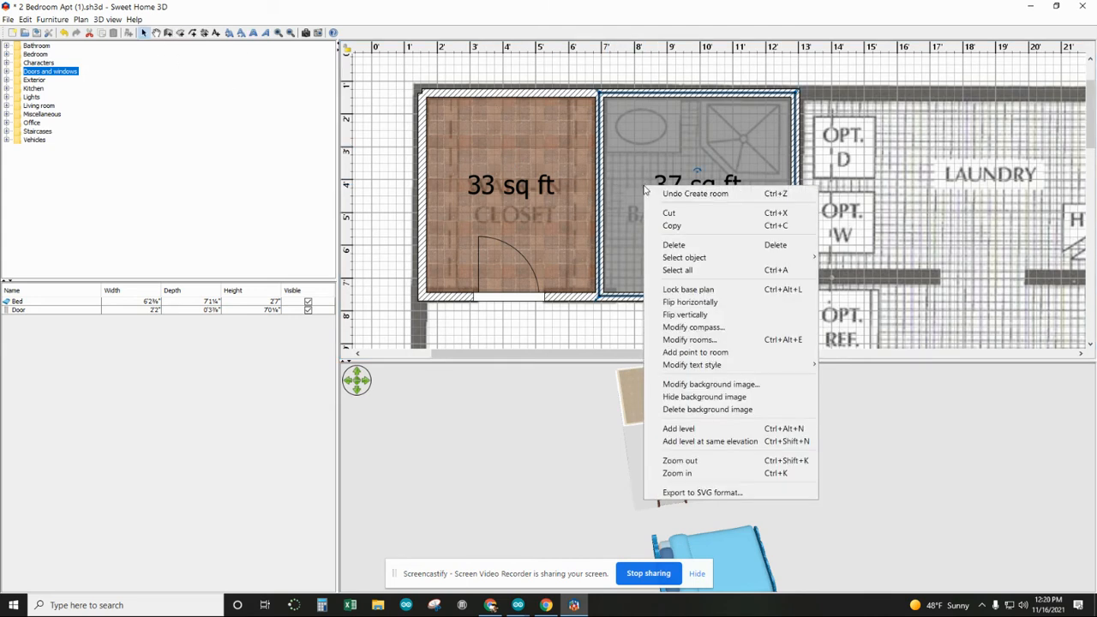
{"action": "left_click", "coordinate": [675, 341]}
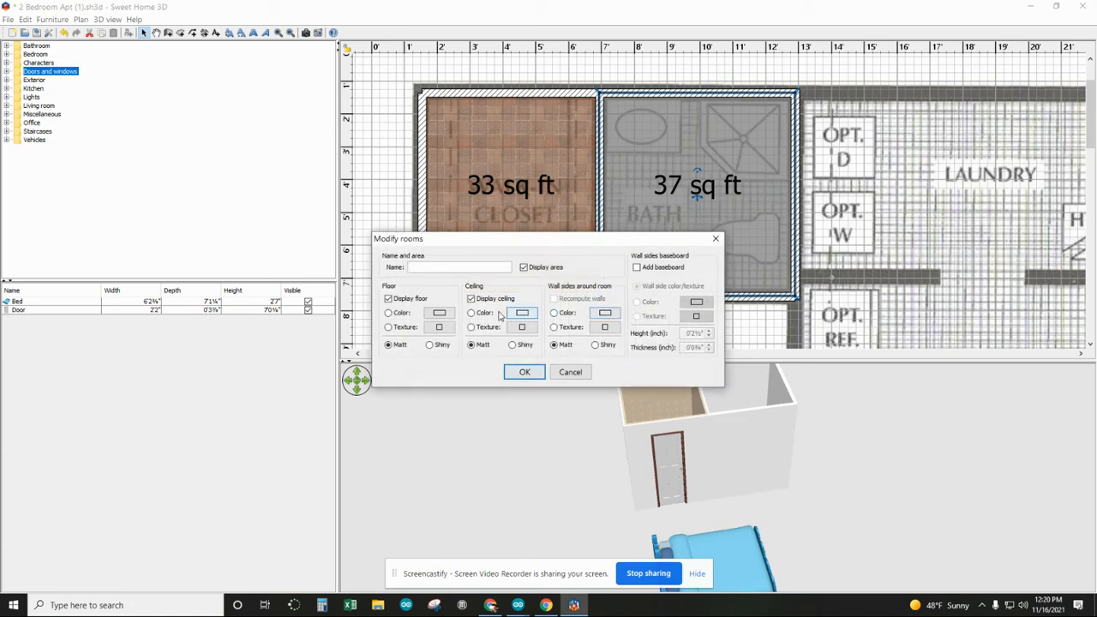
{"action": "left_click", "coordinate": [440, 326]}
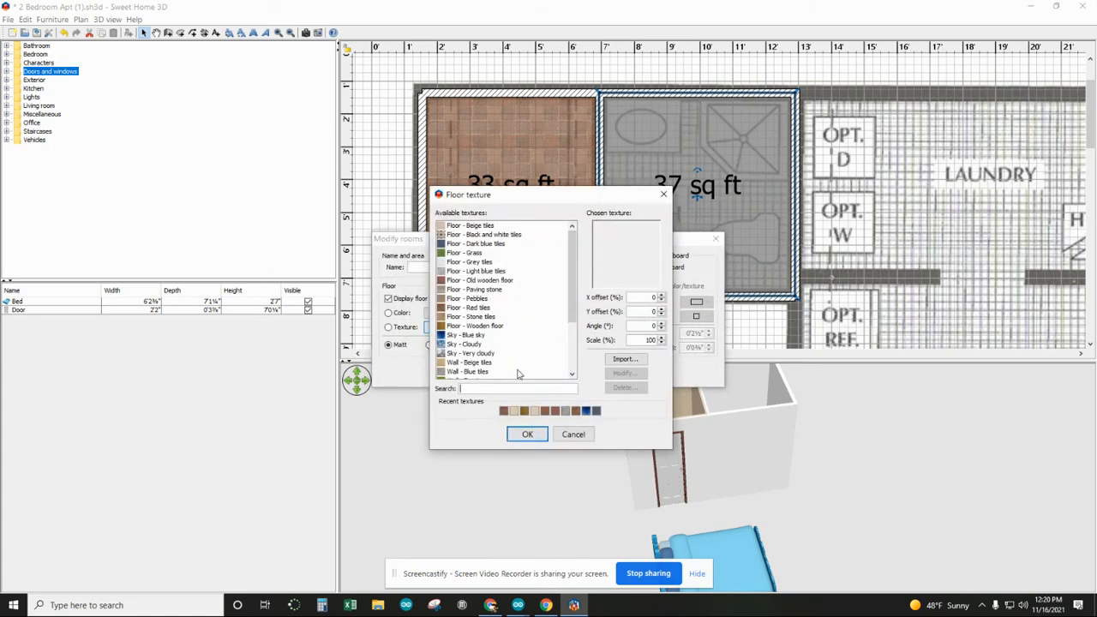
{"action": "left_click", "coordinate": [504, 412]}
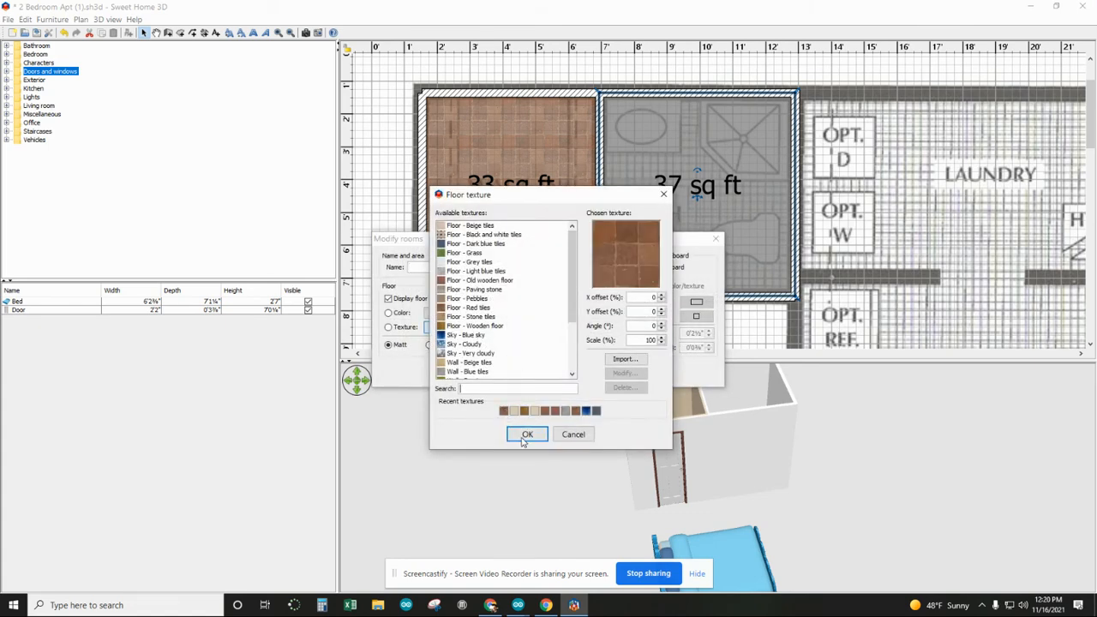
{"action": "left_click", "coordinate": [512, 435]}
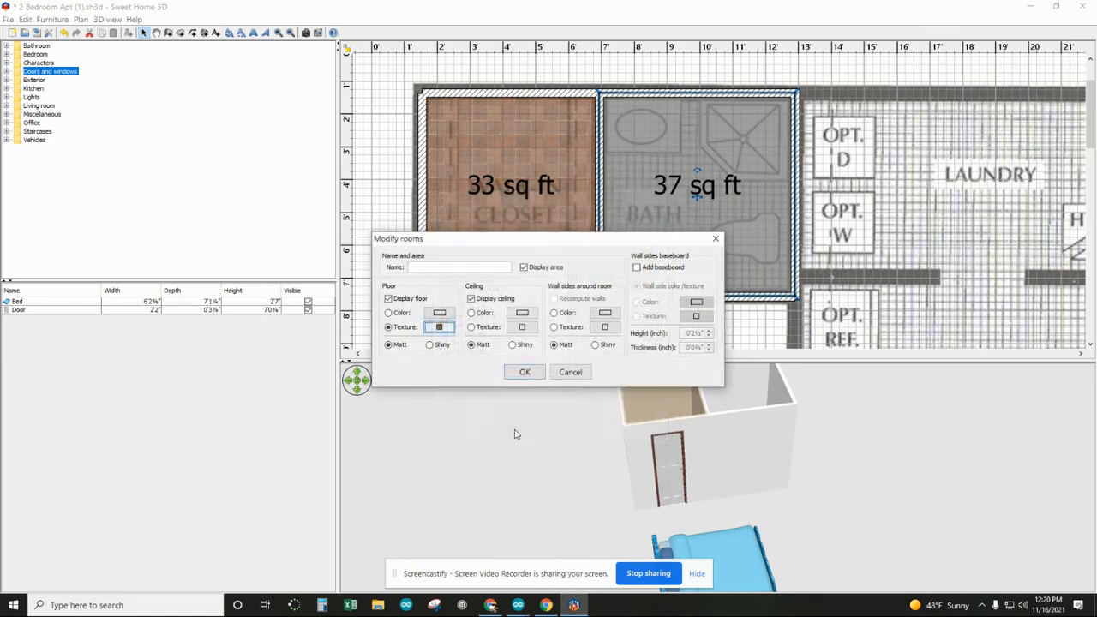
- Apply the recently used beige rough-plaster texture to the wall sides around the bath and accept the room changes
{"action": "left_click", "coordinate": [605, 328]}
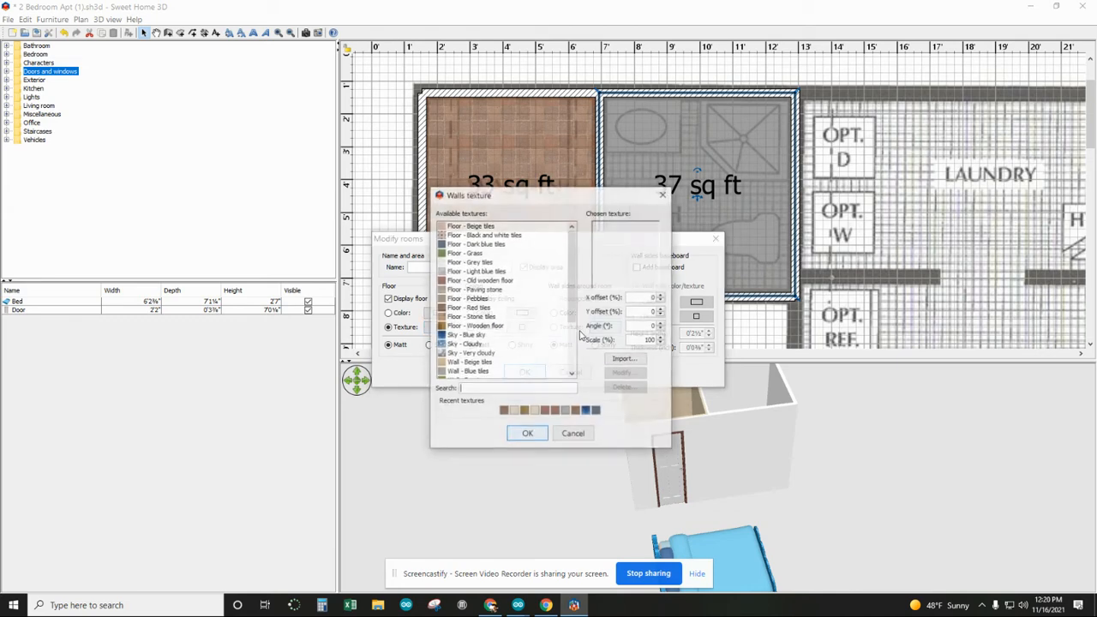
{"action": "left_click", "coordinate": [513, 411]}
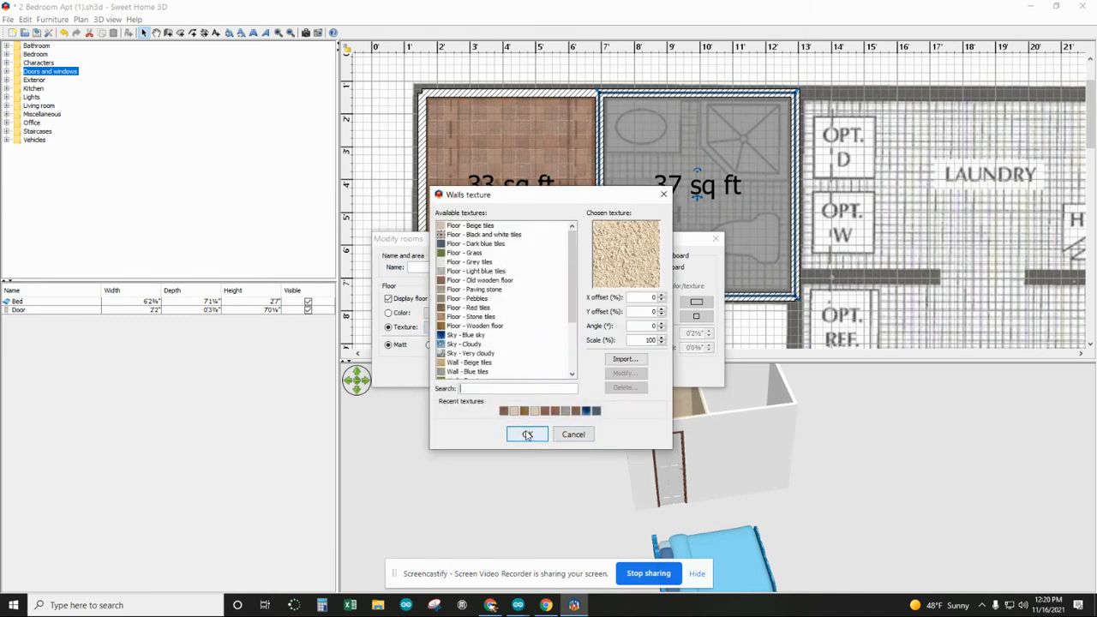
{"action": "left_click", "coordinate": [517, 435]}
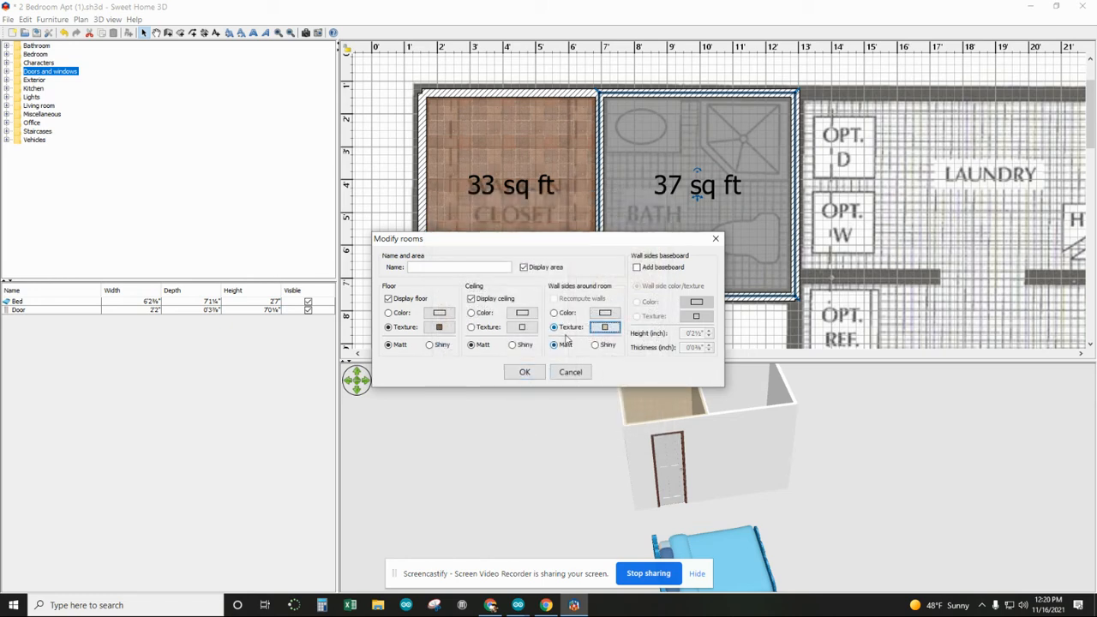
{"action": "left_click", "coordinate": [525, 372]}
- Add a baseboard to the bath room that uses the wall side color/texture
{"action": "left_click_drag", "start_coordinate": [671, 414], "coordinate": [657, 437]}
{"action": "right_click", "coordinate": [666, 431]}
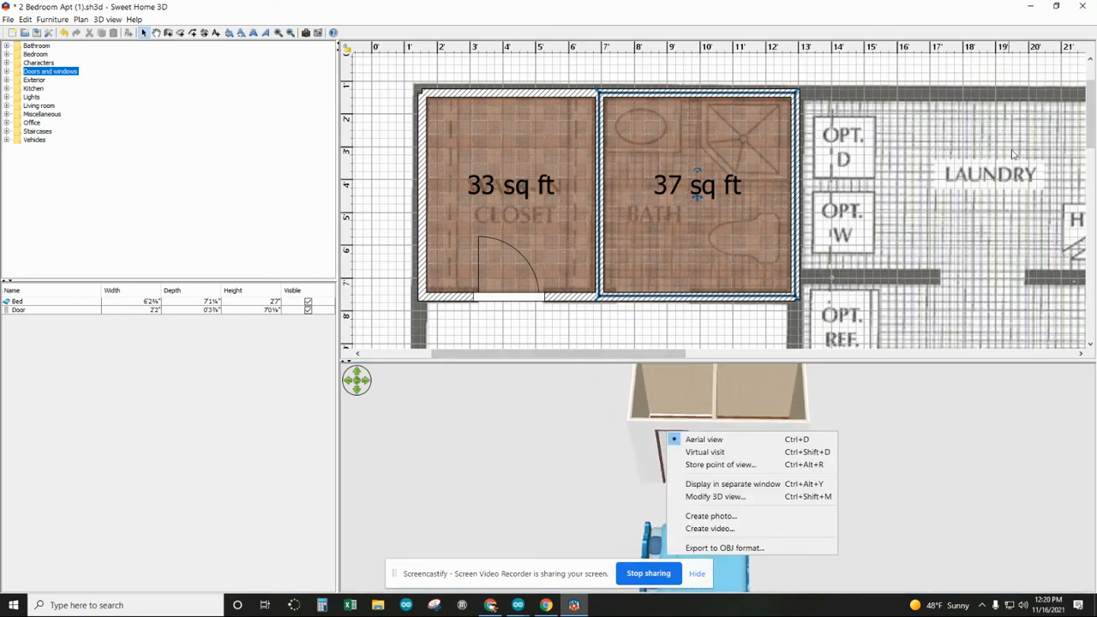
{"action": "scroll", "coordinate": [706, 246], "scroll_direction": "down", "scroll_amount": 3}
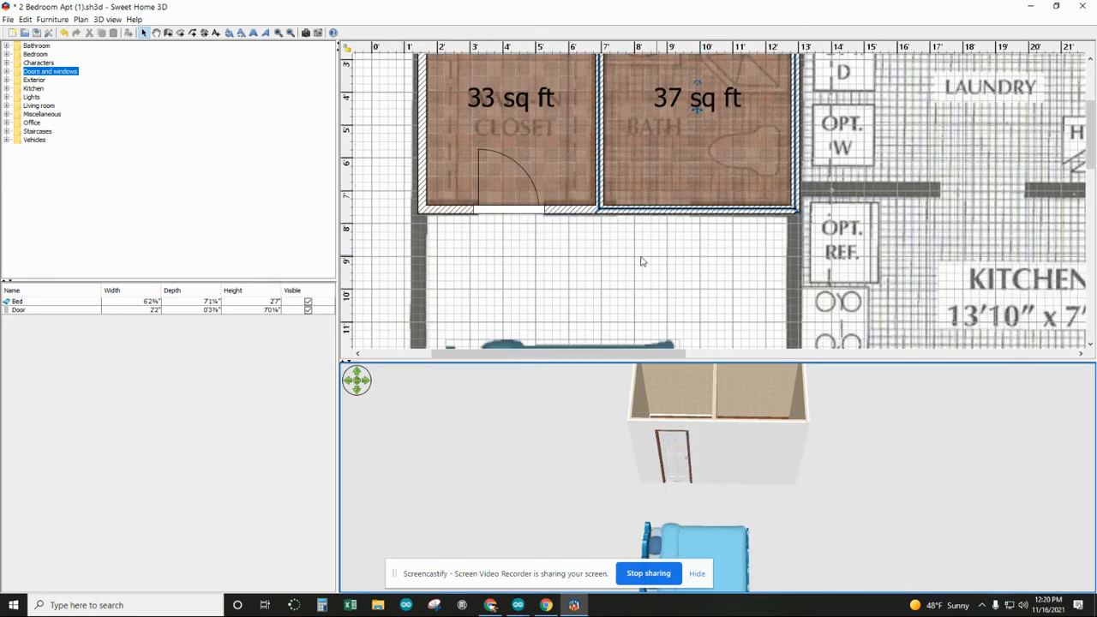
{"action": "scroll", "coordinate": [630, 288], "scroll_direction": "down", "scroll_amount": 3}
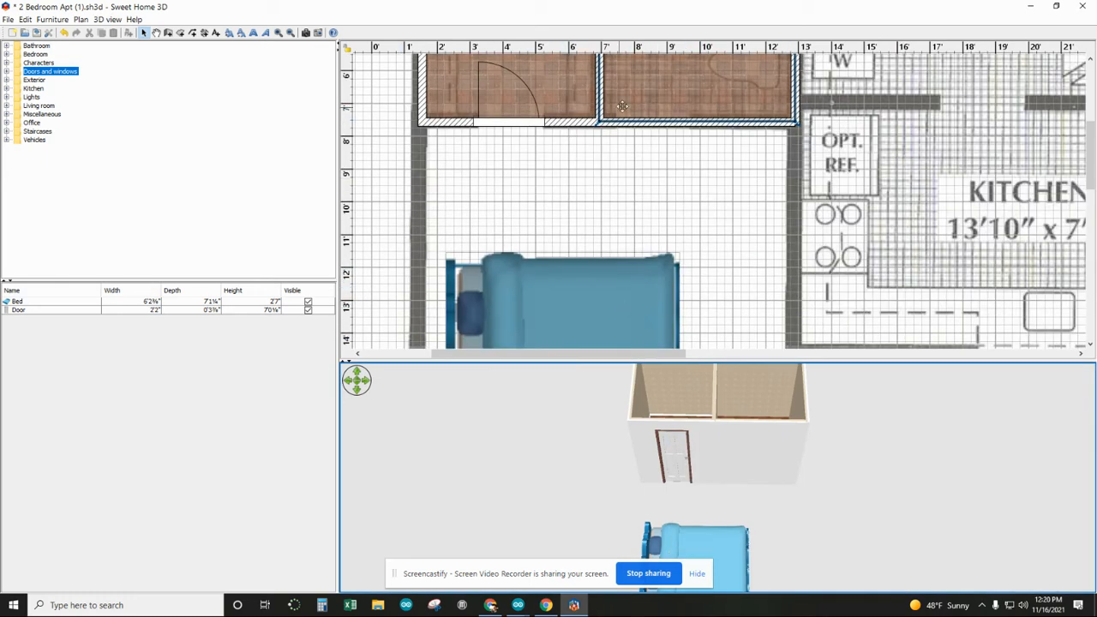
{"action": "left_click_drag", "start_coordinate": [691, 441], "coordinate": [632, 464]}
{"action": "right_click", "coordinate": [633, 463]}
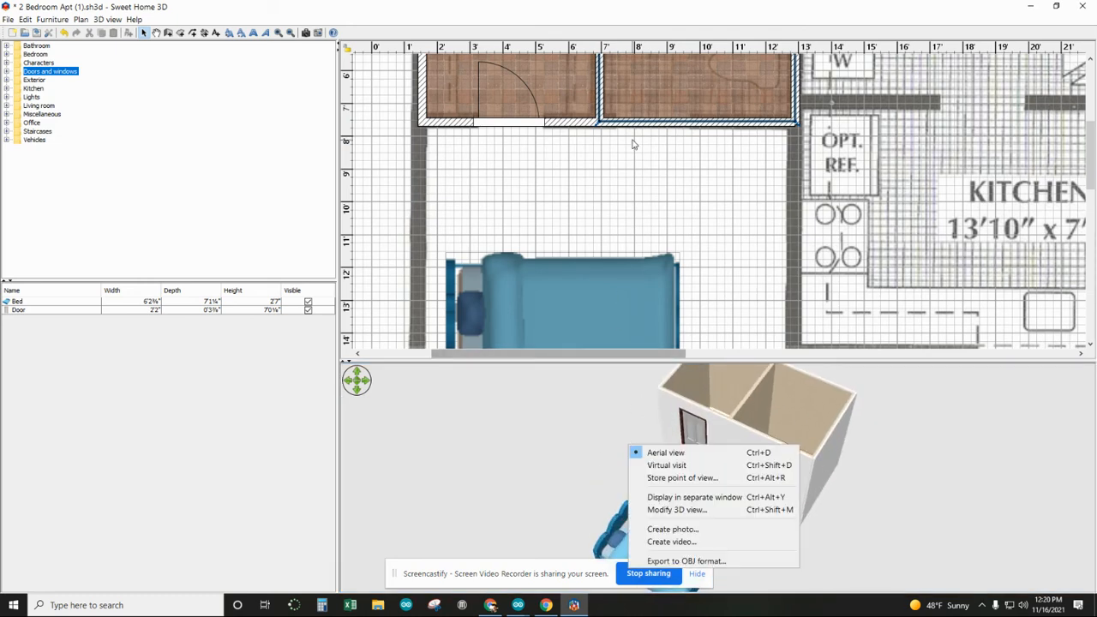
{"action": "right_click", "coordinate": [636, 147]}
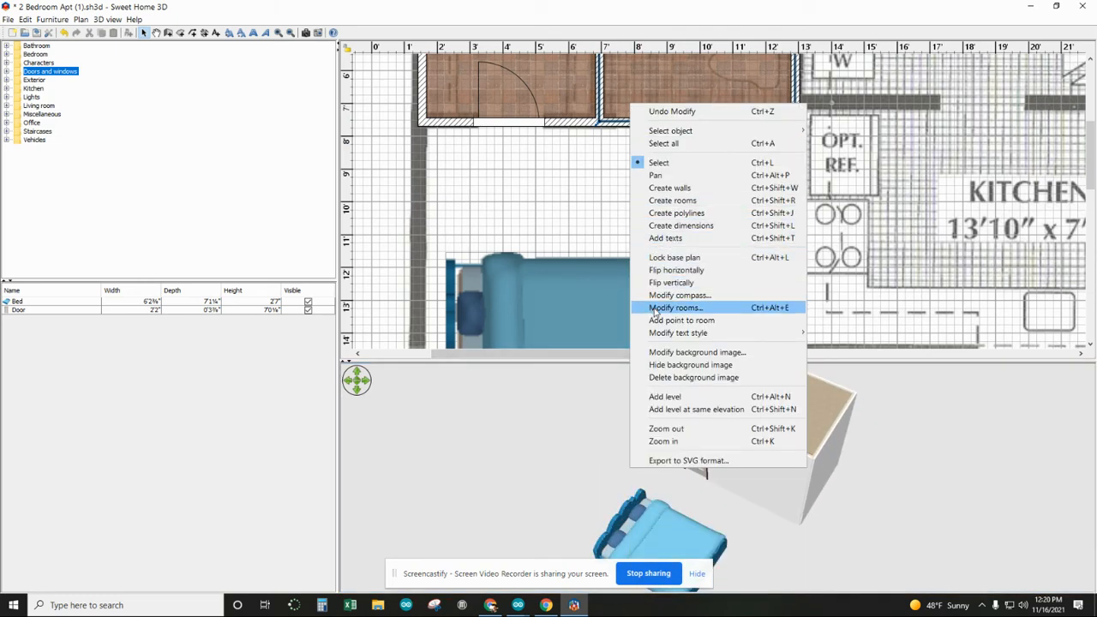
{"action": "left_click", "coordinate": [669, 308]}
{"action": "left_click", "coordinate": [638, 267]}
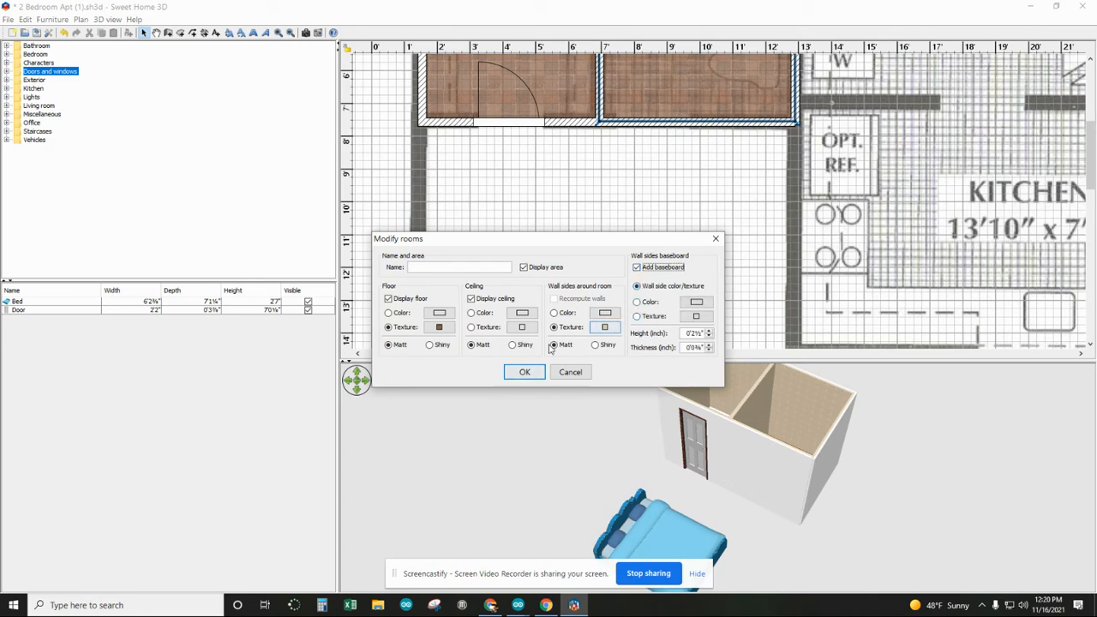
{"action": "left_click", "coordinate": [525, 372]}
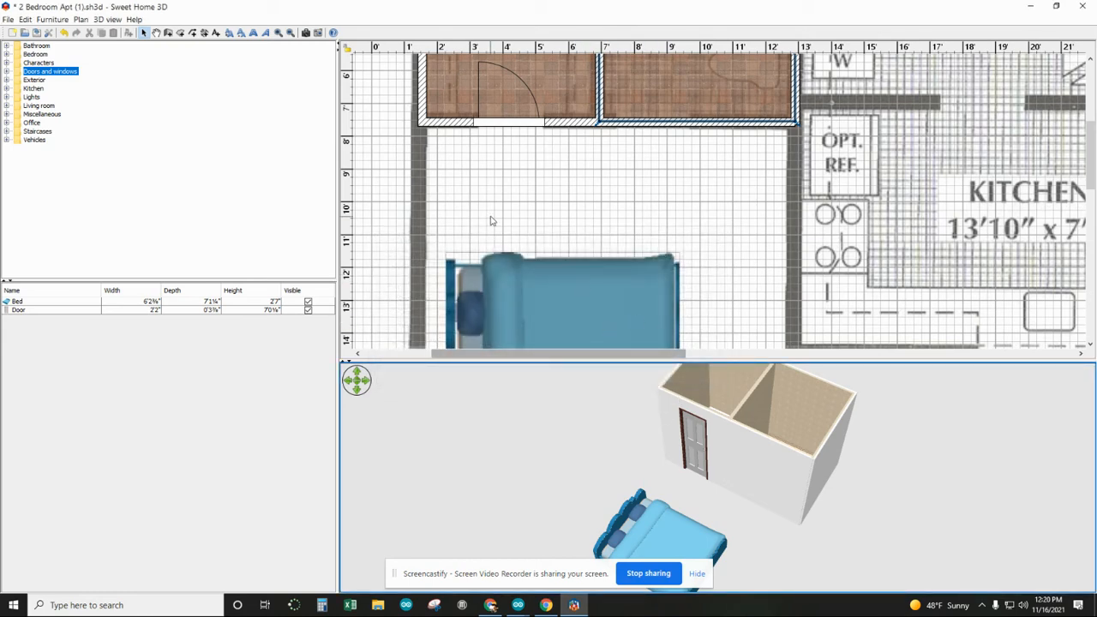
- Enlarge the plan area by shrinking the 3D view, and show the closet, bath, bed and kitchen together in the plan
{"action": "scroll", "coordinate": [471, 221], "scroll_direction": "down", "scroll_amount": 3}
{"action": "scroll", "coordinate": [469, 223], "scroll_direction": "up", "scroll_amount": 3}
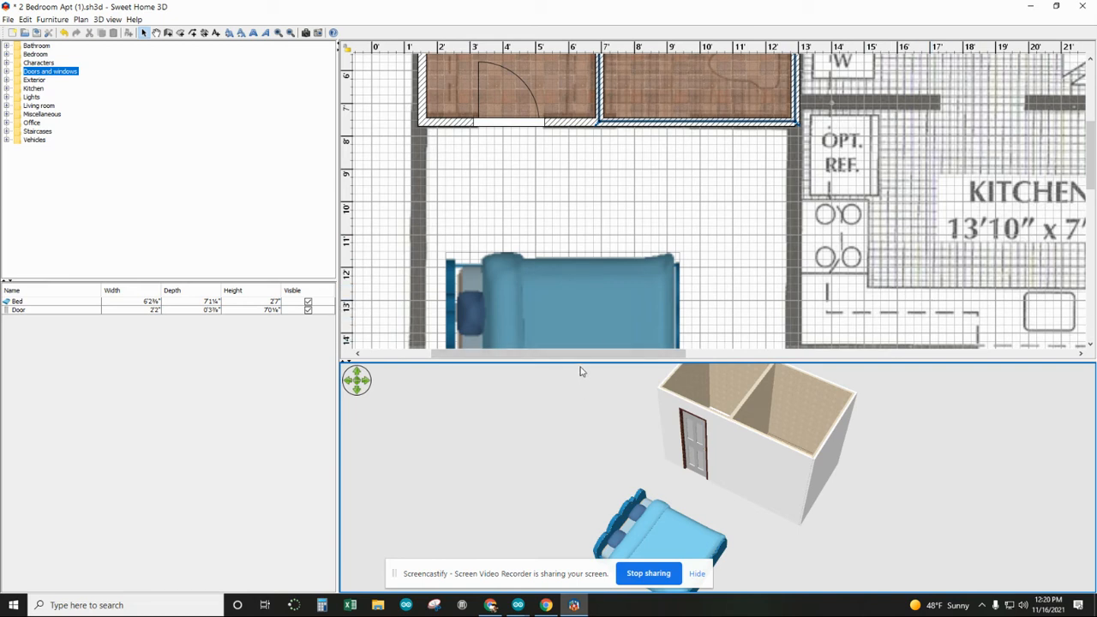
{"action": "left_click_drag", "start_coordinate": [579, 362], "coordinate": [577, 469]}
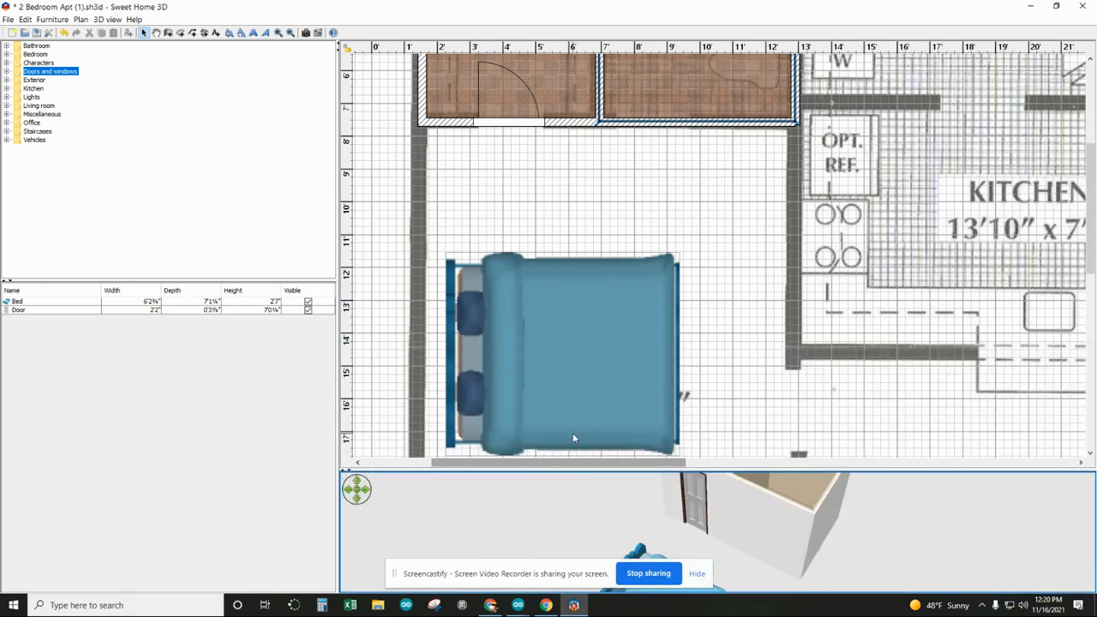
{"action": "scroll", "coordinate": [514, 339], "scroll_direction": "down", "scroll_amount": 3, "text": "ctrl"}
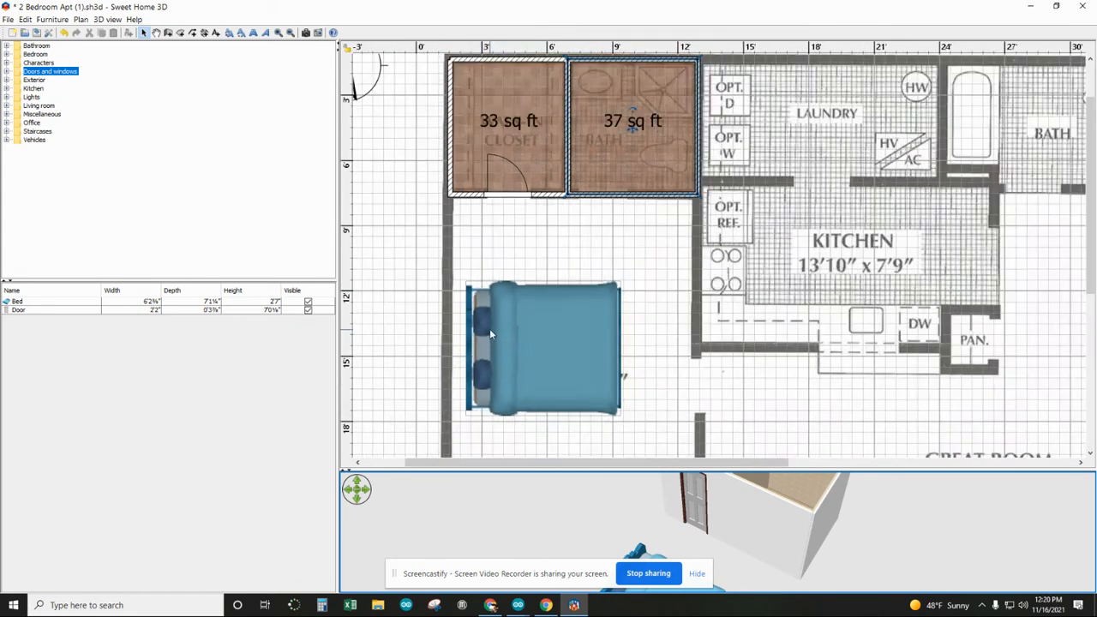
{"action": "scroll", "coordinate": [484, 333], "scroll_direction": "down", "scroll_amount": 1, "text": "ctrl"}
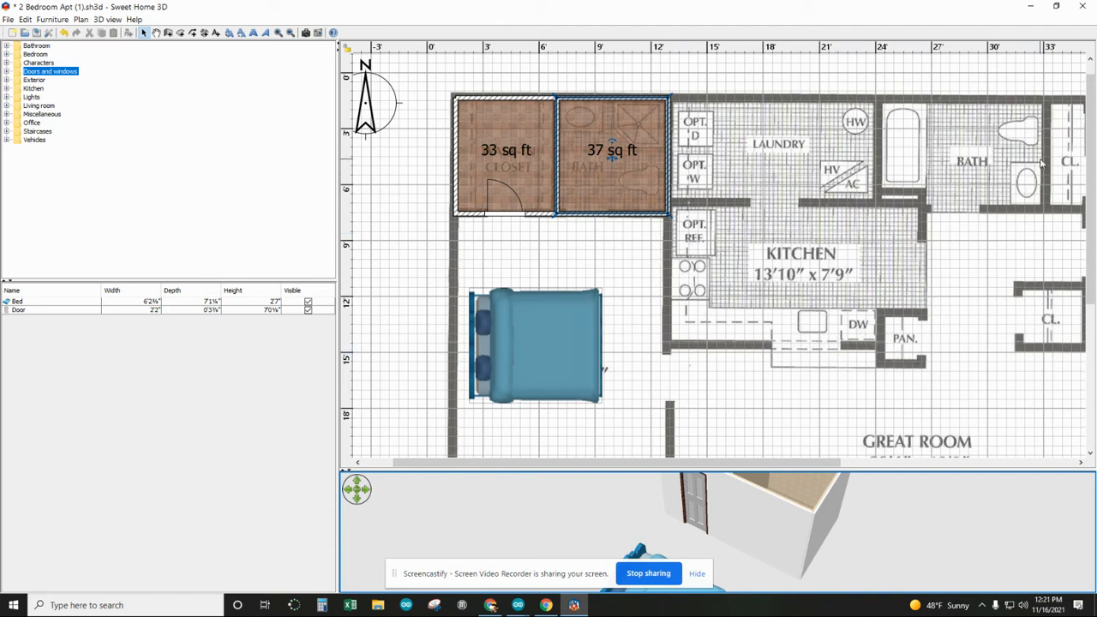
{"action": "mouse_move", "coordinate": [705, 467]}
{"action": "left_mouse_down"}
{"action": "mouse_move", "coordinate": [823, 469]}
{"action": "mouse_move", "coordinate": [710, 469]}
{"action": "left_mouse_up"}
{"action": "scroll", "coordinate": [672, 381], "scroll_direction": "down", "scroll_amount": 5}
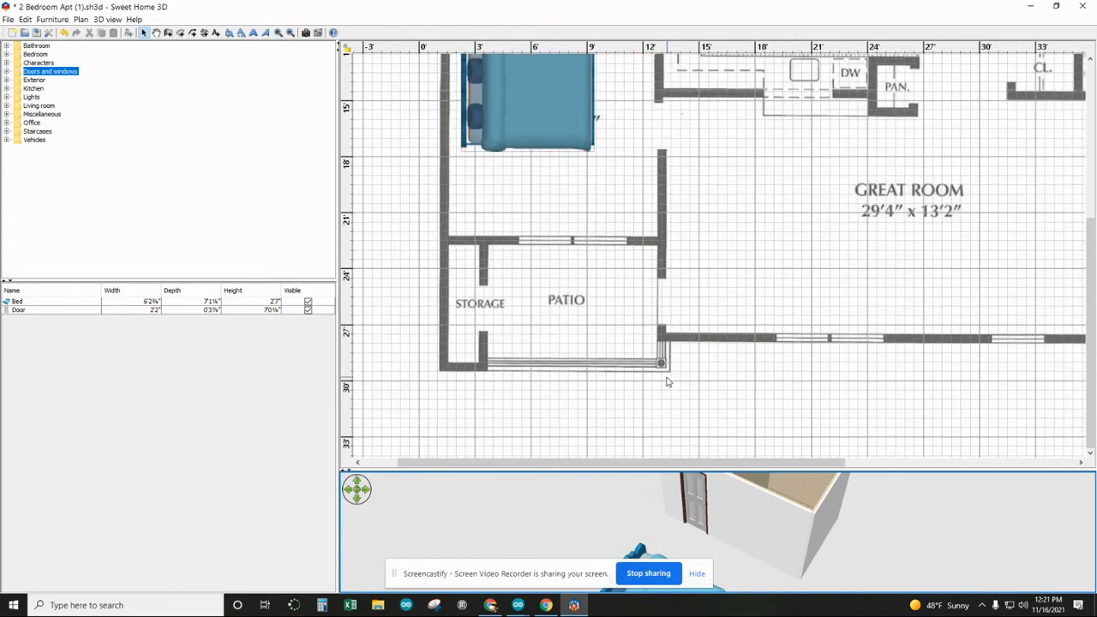
{"action": "scroll", "coordinate": [585, 455], "scroll_direction": "up", "scroll_amount": 5}
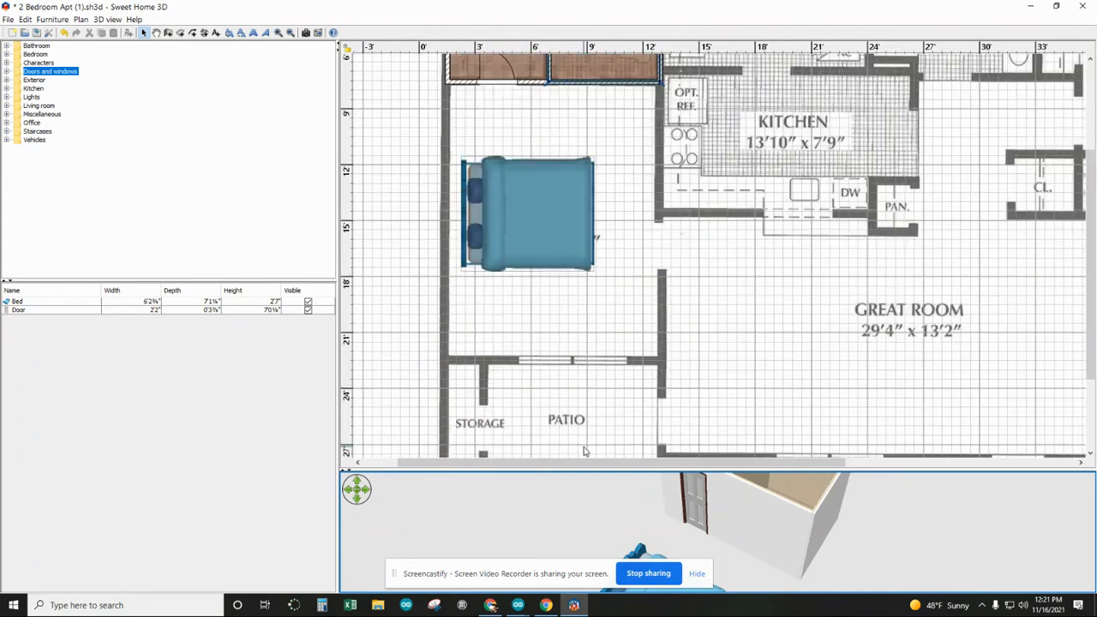
{"action": "left_click_drag", "start_coordinate": [558, 471], "coordinate": [582, 479]}
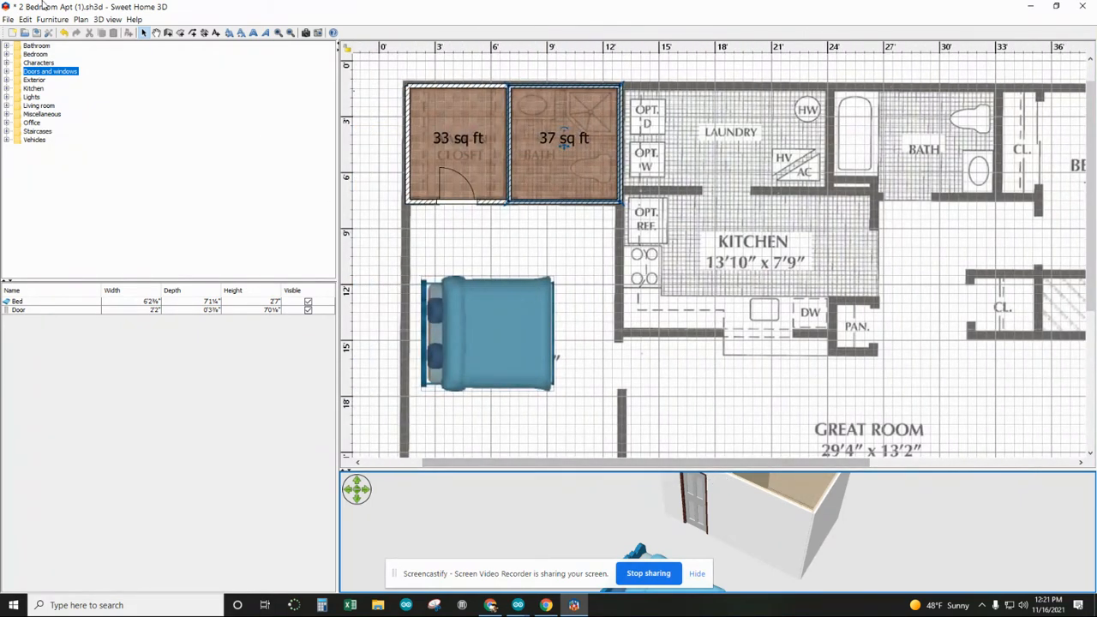
- Create a photo of the 3D view, set its height to 100 pixels and turn off the option to apply proportions
{"action": "left_click", "coordinate": [107, 19]}
{"action": "left_click", "coordinate": [128, 171]}
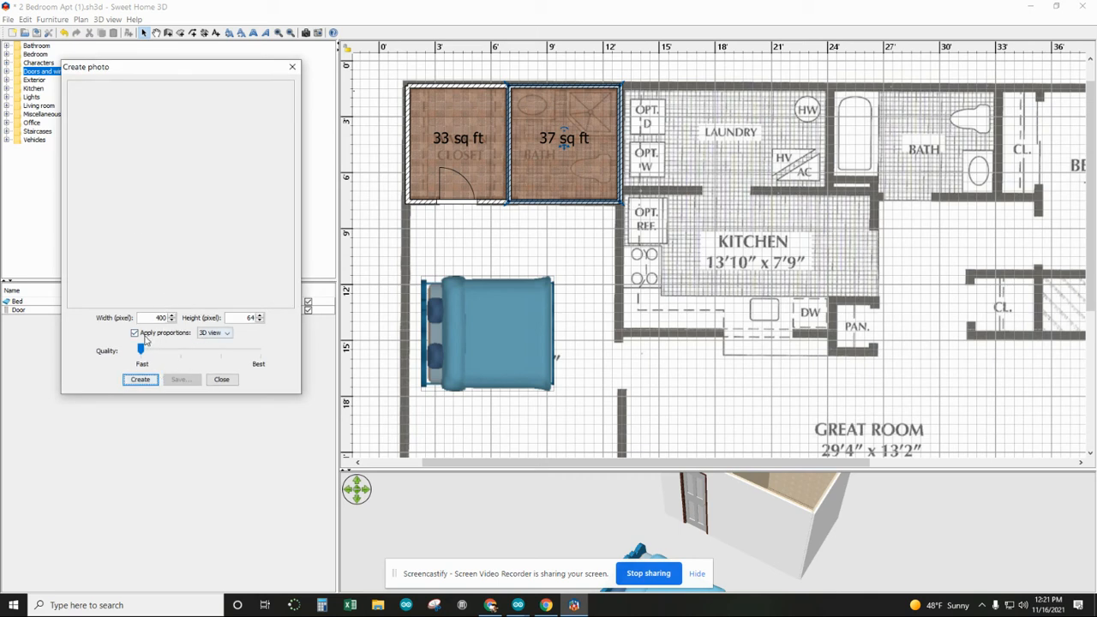
{"action": "left_click", "coordinate": [140, 380]}
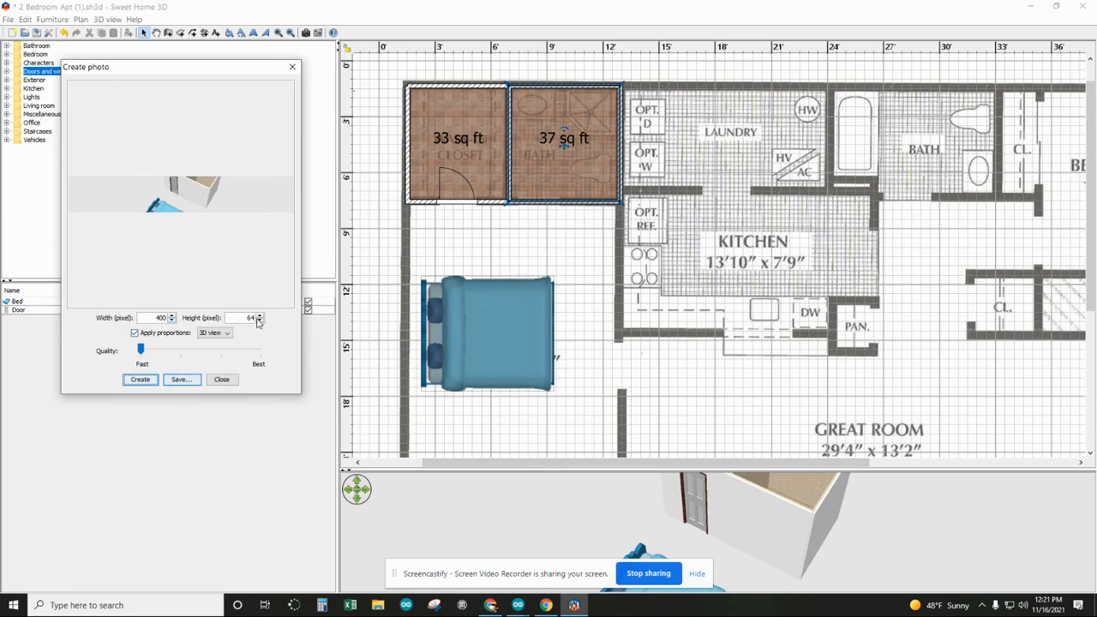
{"action": "double_click", "coordinate": [157, 318]}
{"action": "type", "text": "100"}
{"action": "left_click", "coordinate": [146, 381]}
{"action": "left_click", "coordinate": [135, 334]}
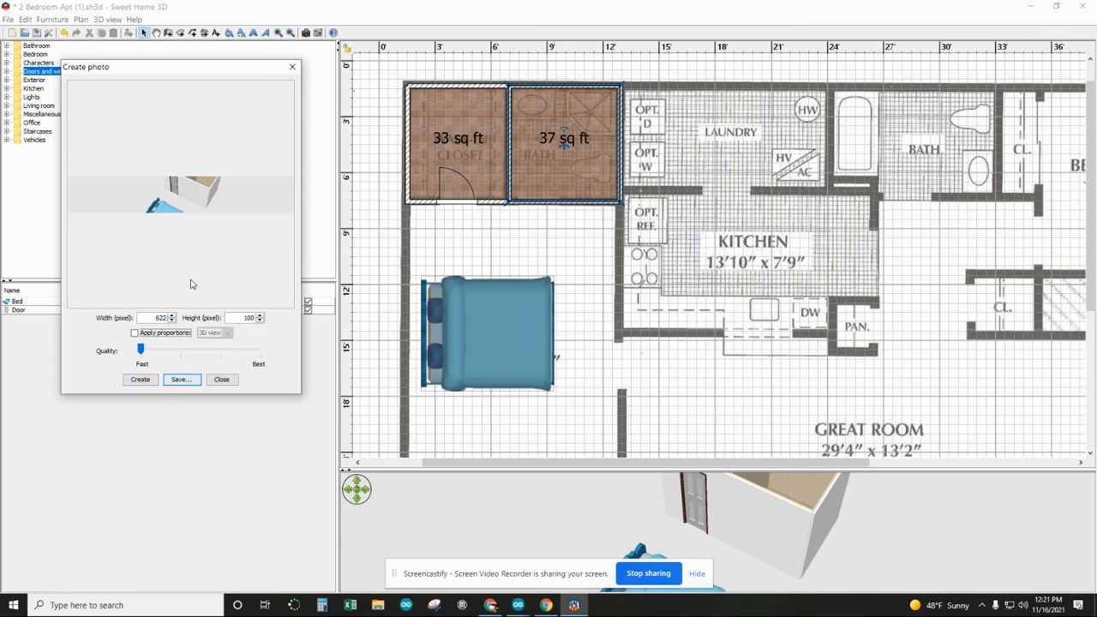
- Enlarge the 3D view area to frame the two rooms and the bed completely, and close the photo dialog
{"action": "left_click_drag", "start_coordinate": [531, 469], "coordinate": [533, 182]}
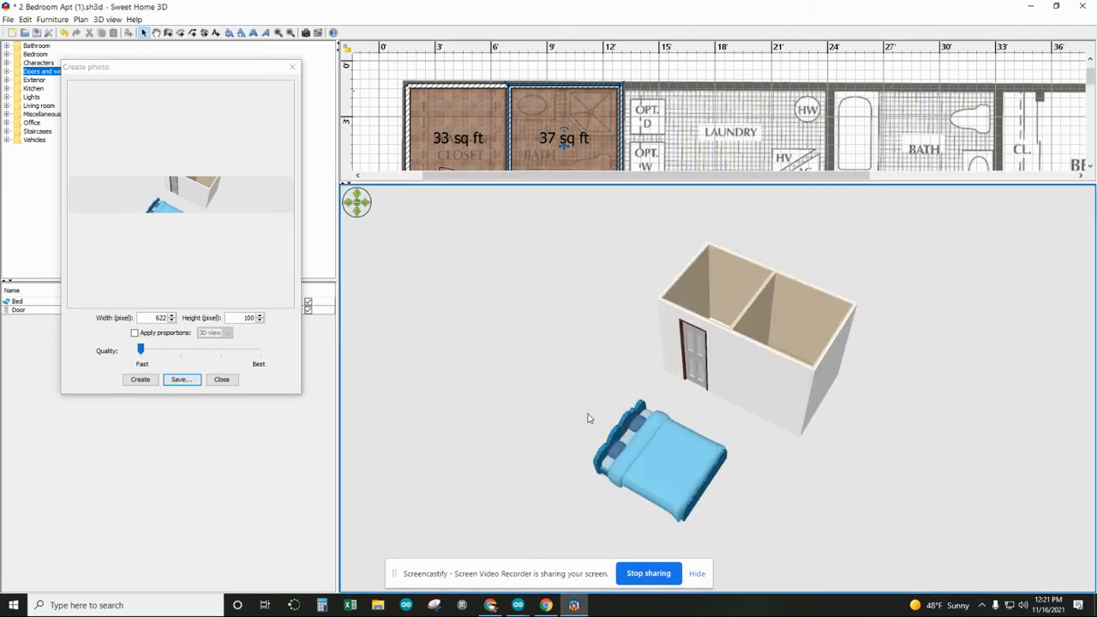
{"action": "scroll", "coordinate": [606, 436], "scroll_direction": "up", "scroll_amount": 6}
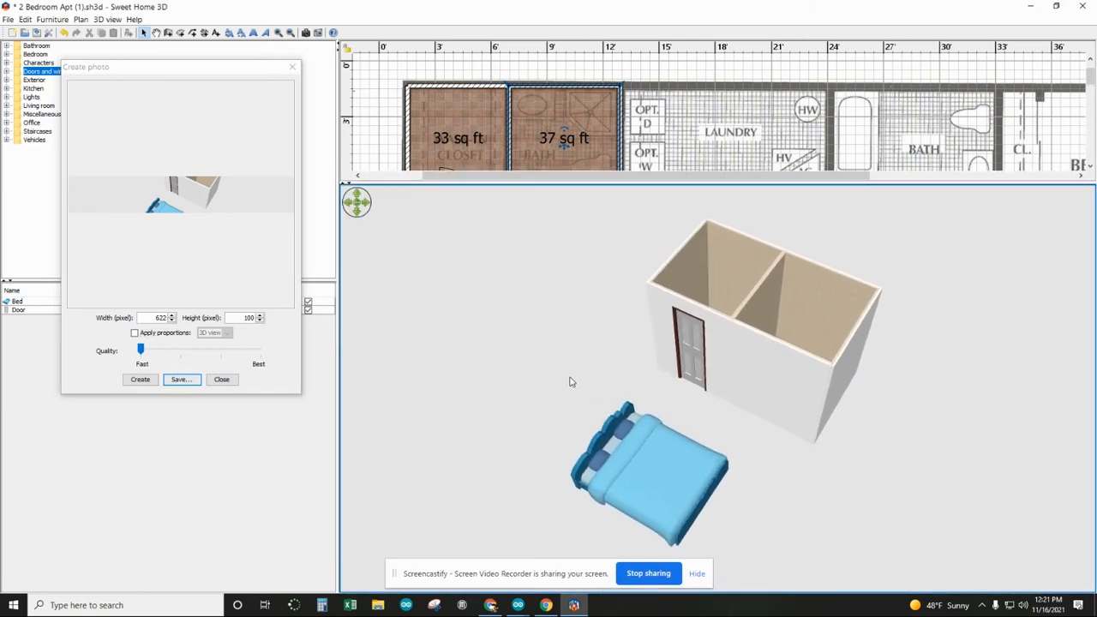
{"action": "left_click_drag", "start_coordinate": [484, 574], "coordinate": [136, 562]}
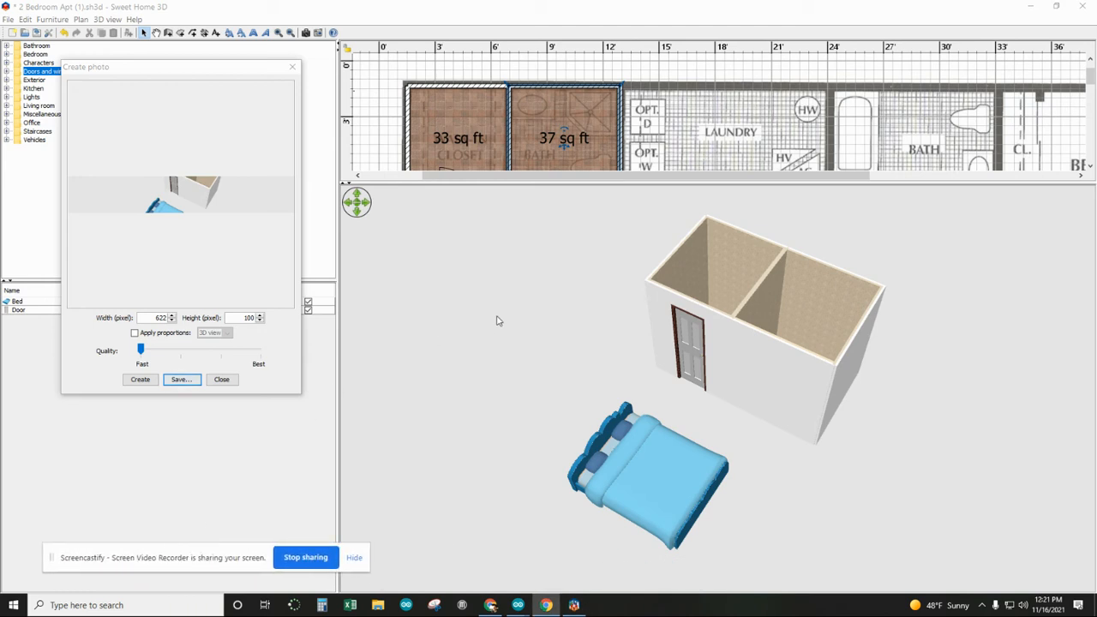
{"action": "scroll", "coordinate": [600, 269], "scroll_direction": "up", "scroll_amount": 5}
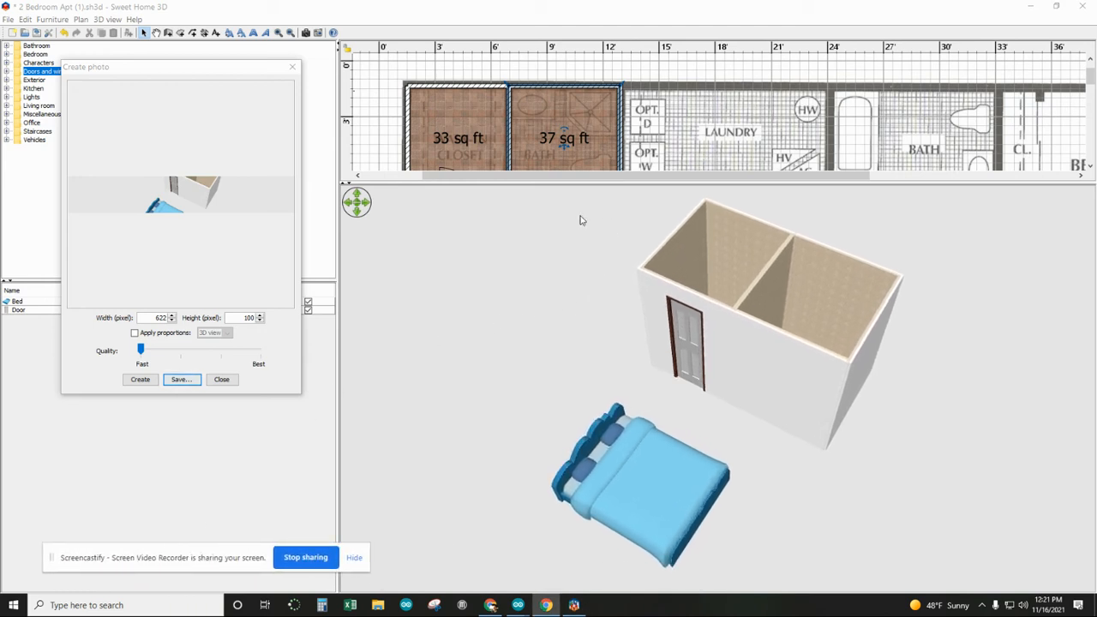
{"action": "left_click", "coordinate": [292, 67]}
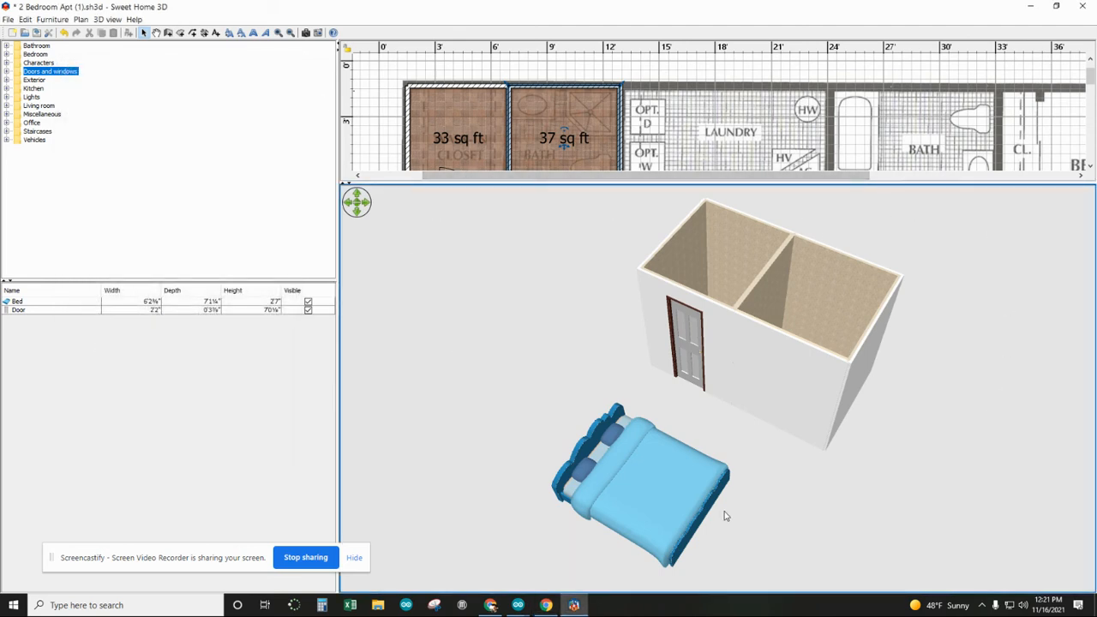
- Create a new photo of the enlarged 3D view at 1000 × 600 pixels in the fastest quality
{"action": "left_click", "coordinate": [107, 19]}
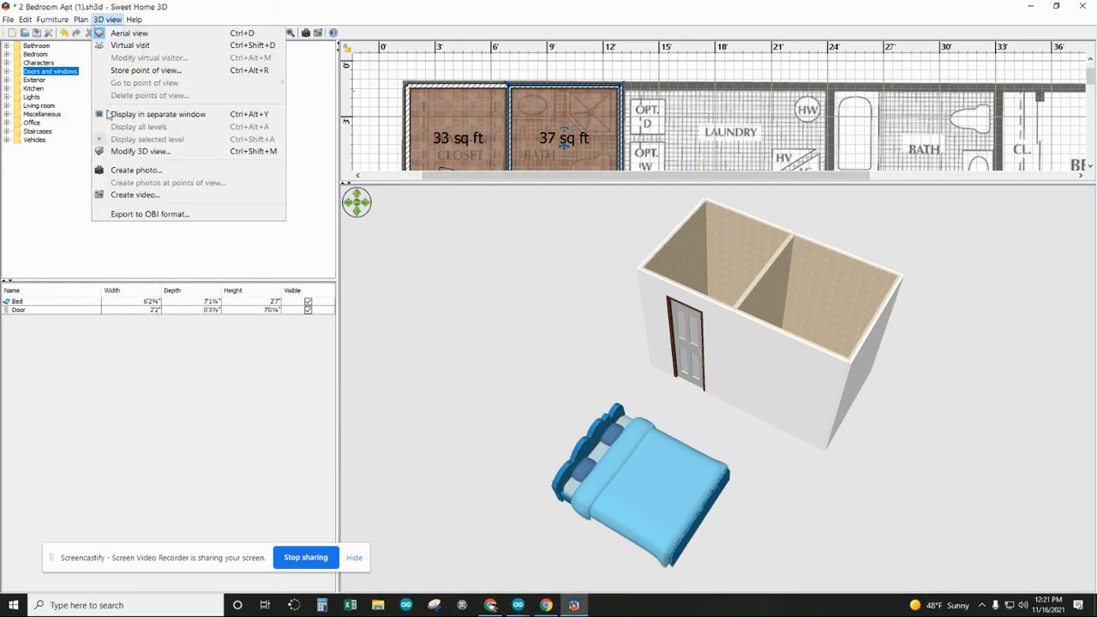
{"action": "left_click", "coordinate": [114, 171]}
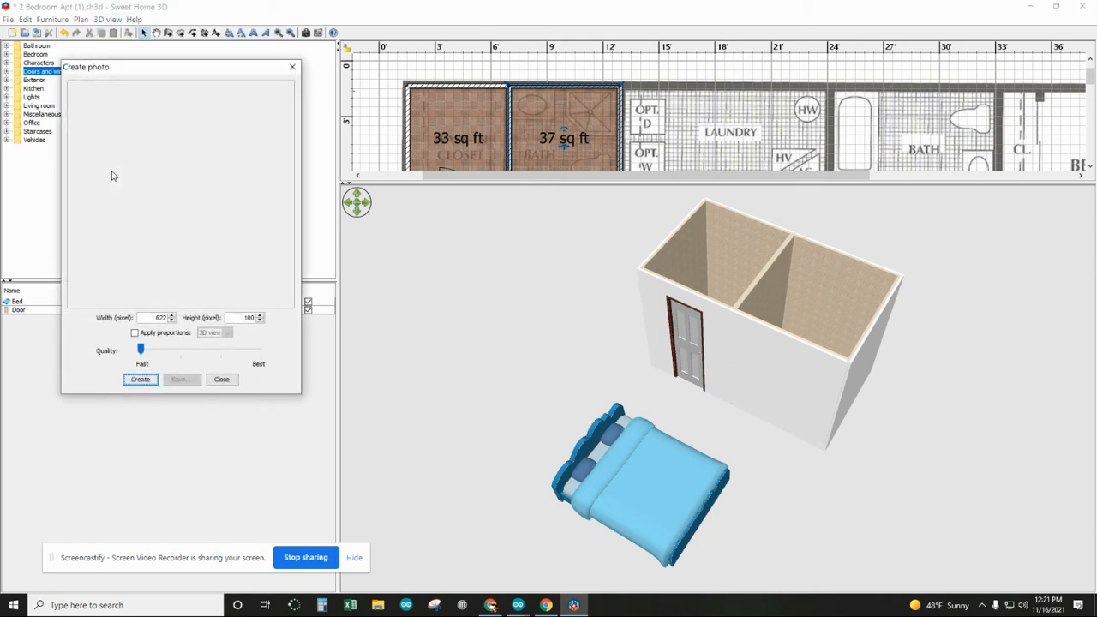
{"action": "left_click", "coordinate": [142, 382]}
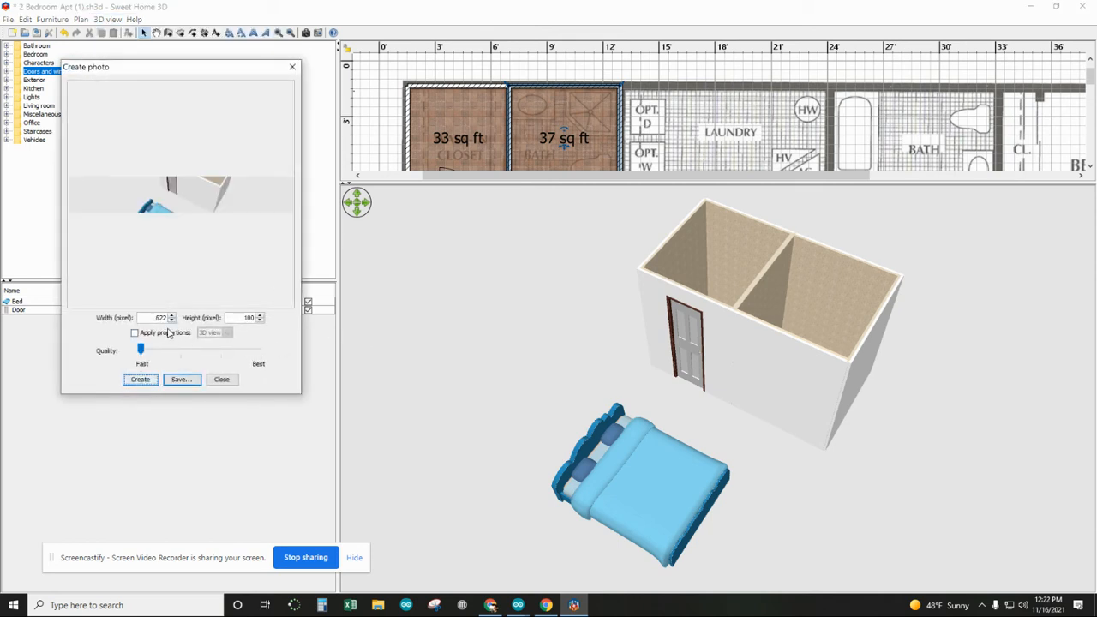
{"action": "left_click_drag", "start_coordinate": [232, 317], "coordinate": [268, 320]}
{"action": "left_click", "coordinate": [136, 382]}
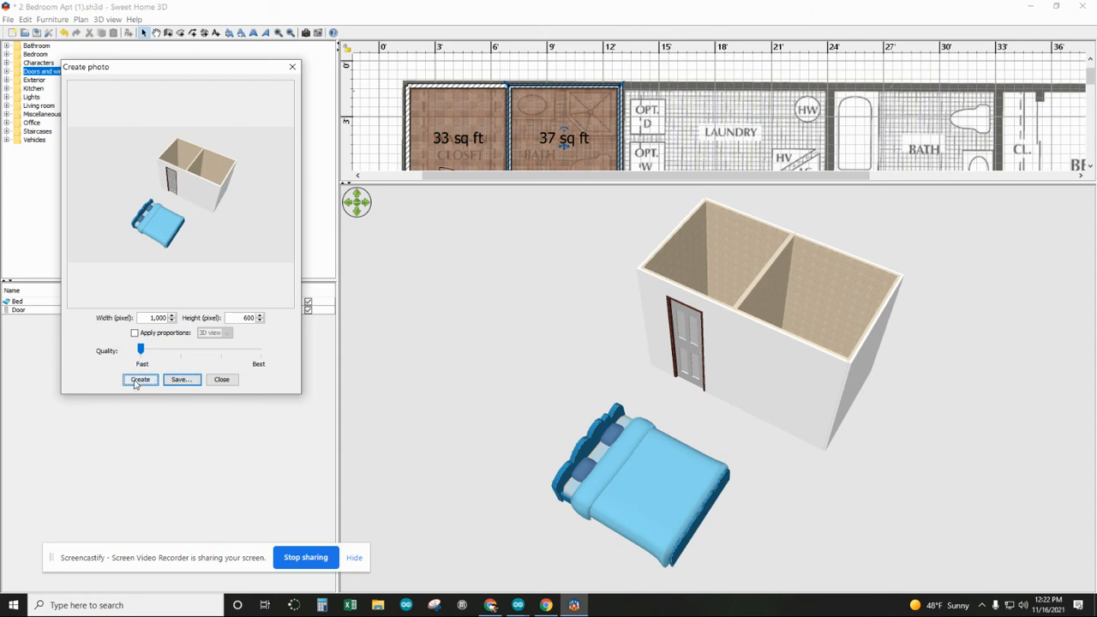
- Save the photo as a PNG in the Sweet Home Multimedia folder in Documents, named 2 Bedroom Apt plus the author's surname
{"action": "left_click", "coordinate": [179, 379]}
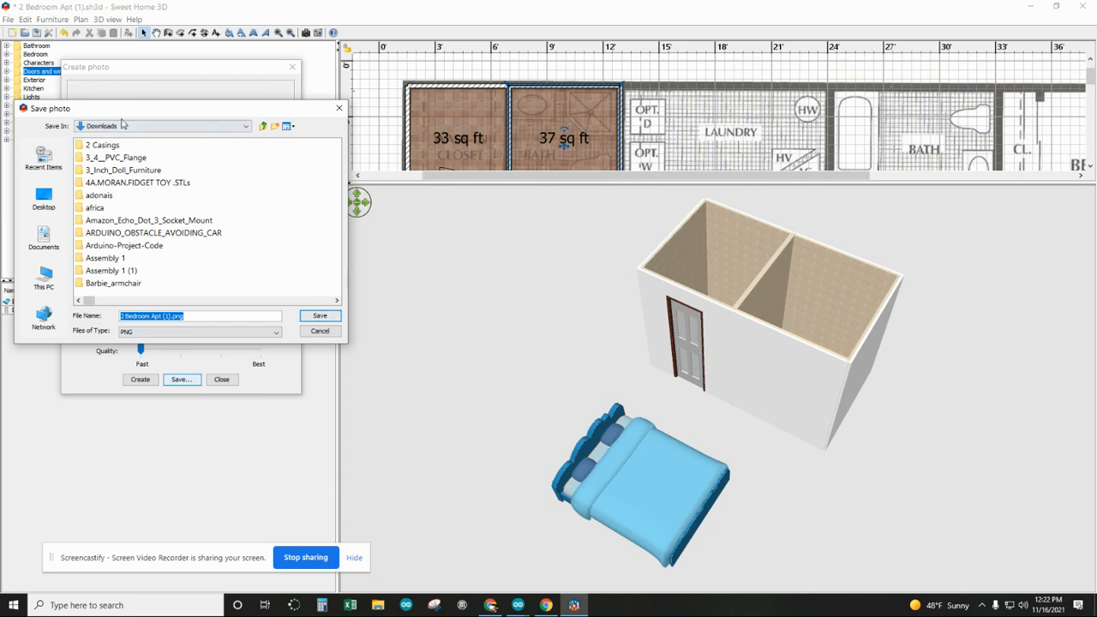
{"action": "left_click", "coordinate": [43, 236]}
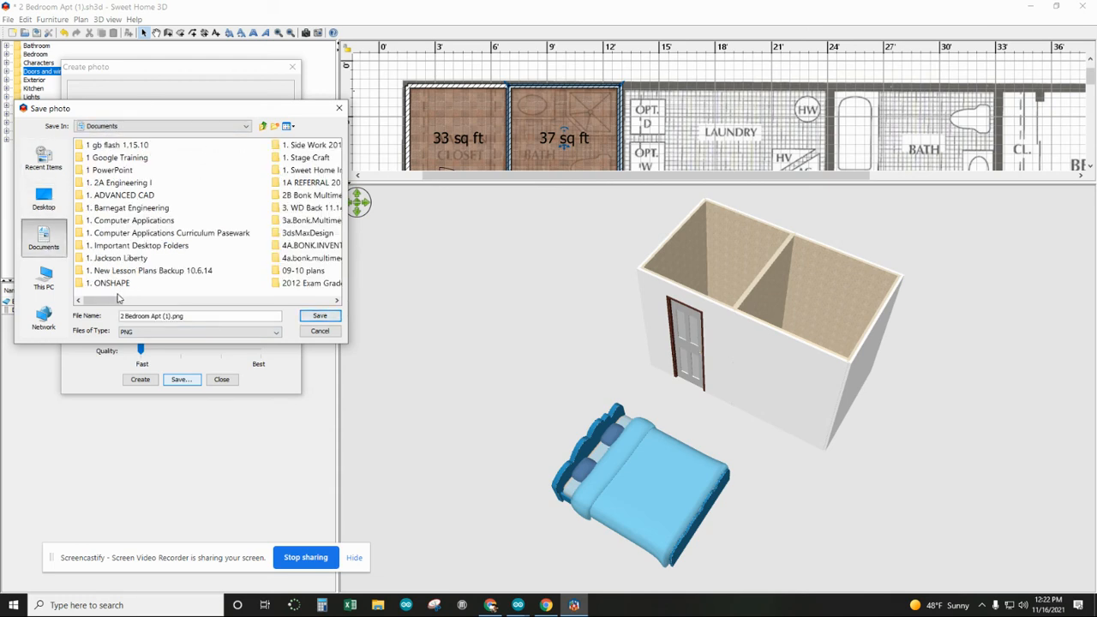
{"action": "left_click_drag", "start_coordinate": [114, 298], "coordinate": [290, 312]}
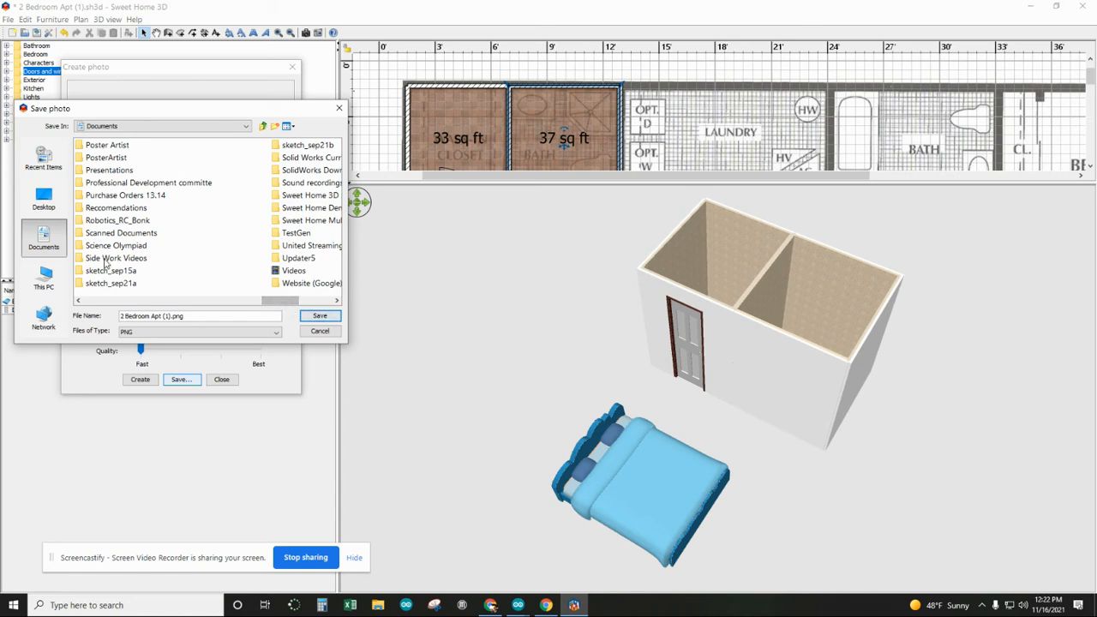
{"action": "left_click_drag", "start_coordinate": [270, 302], "coordinate": [300, 302]}
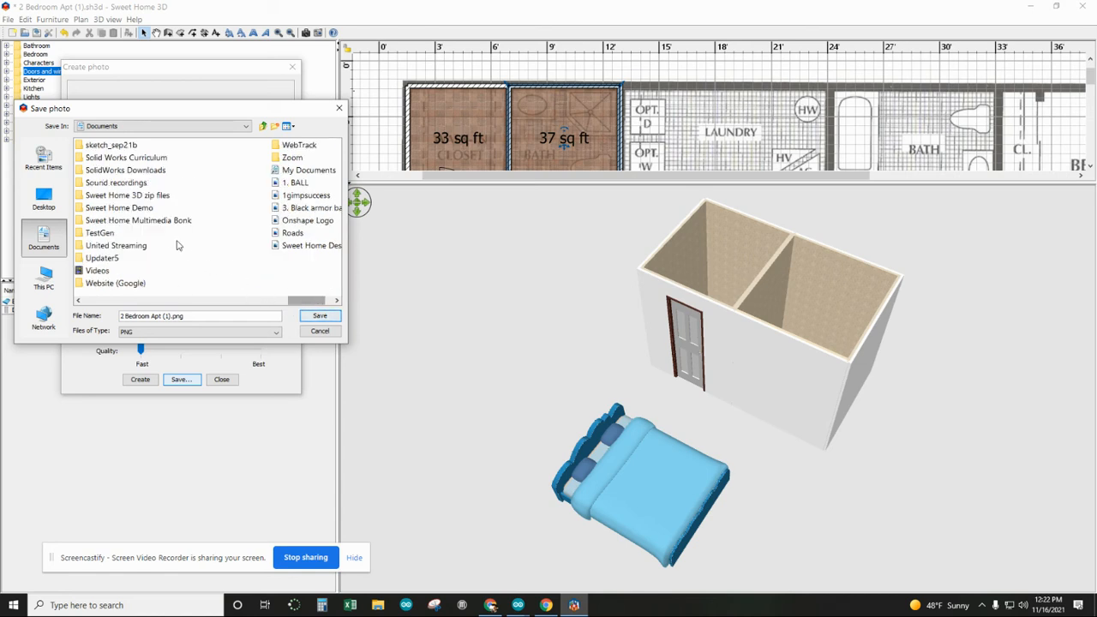
{"action": "left_click", "coordinate": [118, 223]}
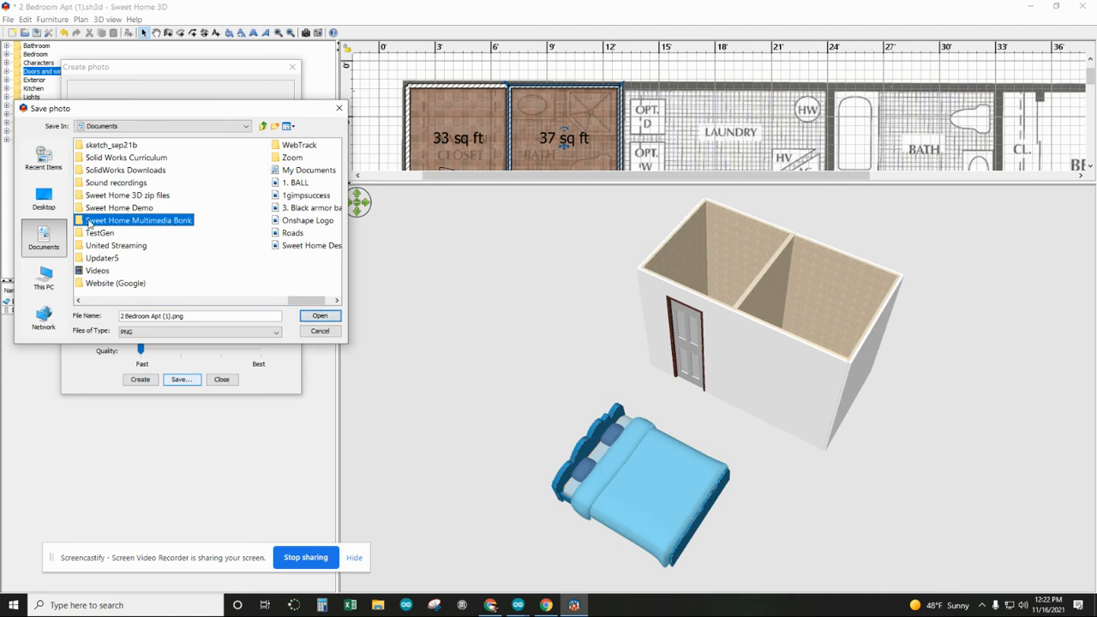
{"action": "left_click", "coordinate": [89, 221]}
{"action": "left_click", "coordinate": [79, 223]}
{"action": "double_click", "coordinate": [80, 223]}
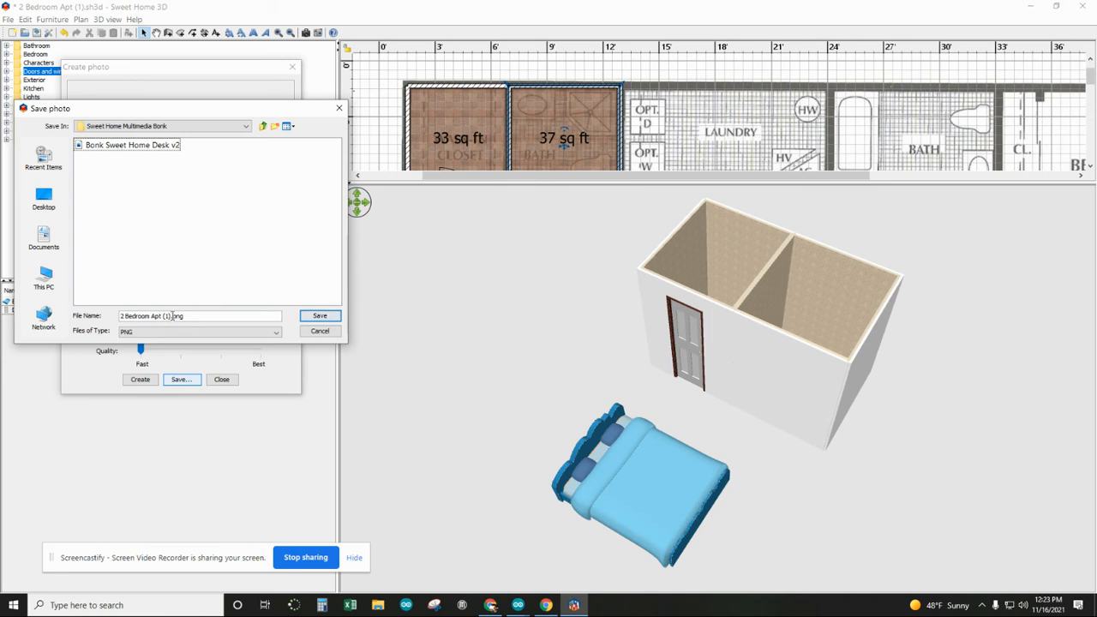
{"action": "left_click", "coordinate": [172, 316]}
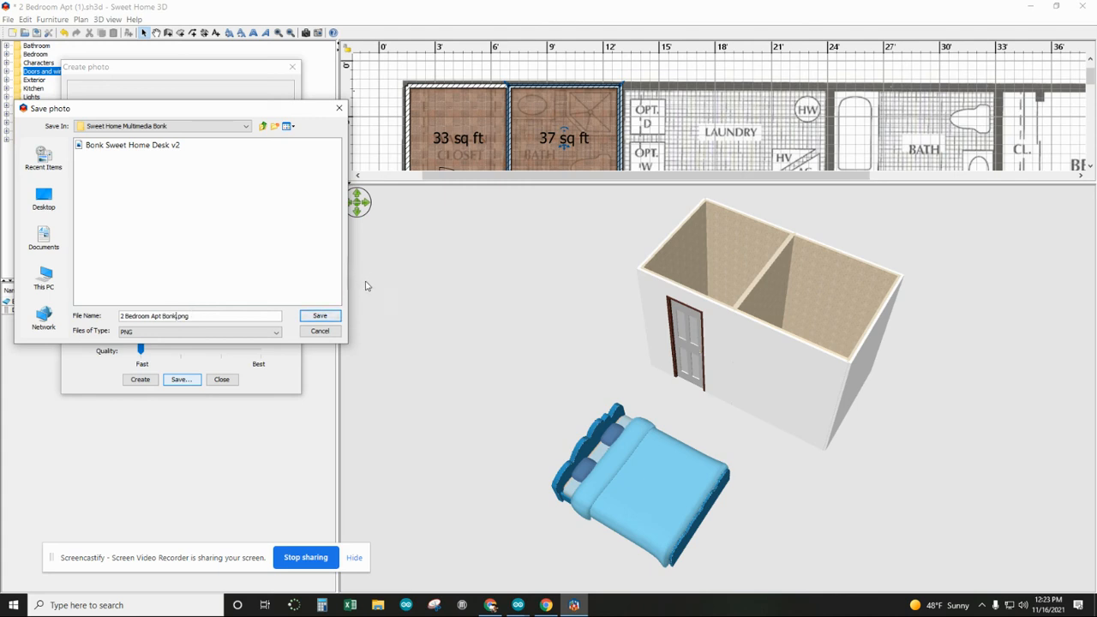
{"action": "left_click", "coordinate": [319, 316]}
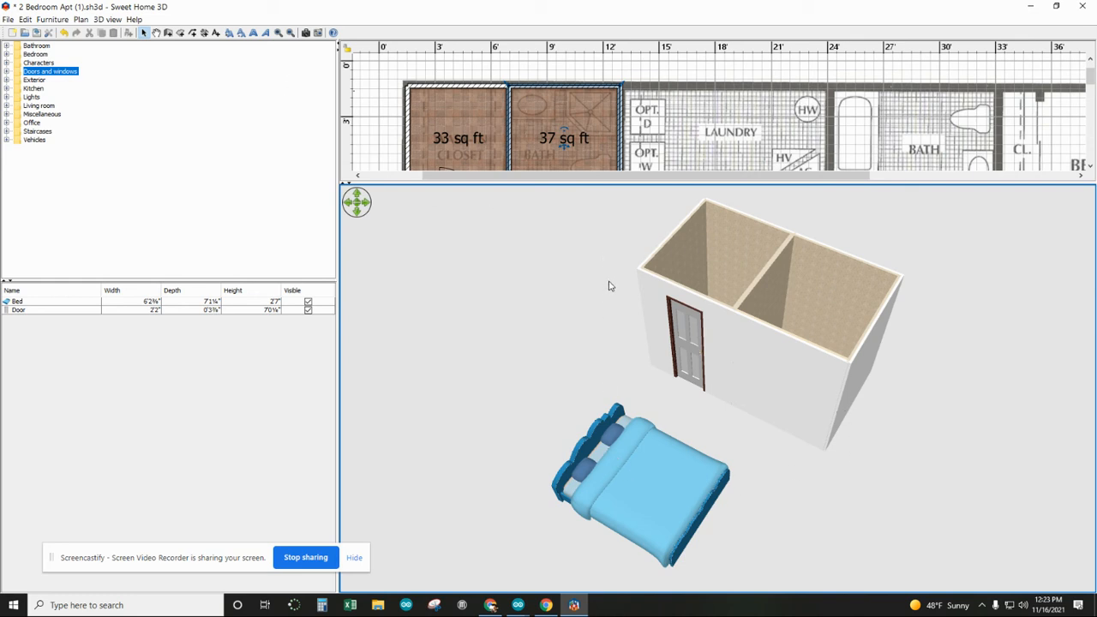
- Adjust the split between the plan and the 3D view to show the closet and bath plan above the 3D bed and rooms
{"action": "left_click_drag", "start_coordinate": [560, 183], "coordinate": [558, 215]}
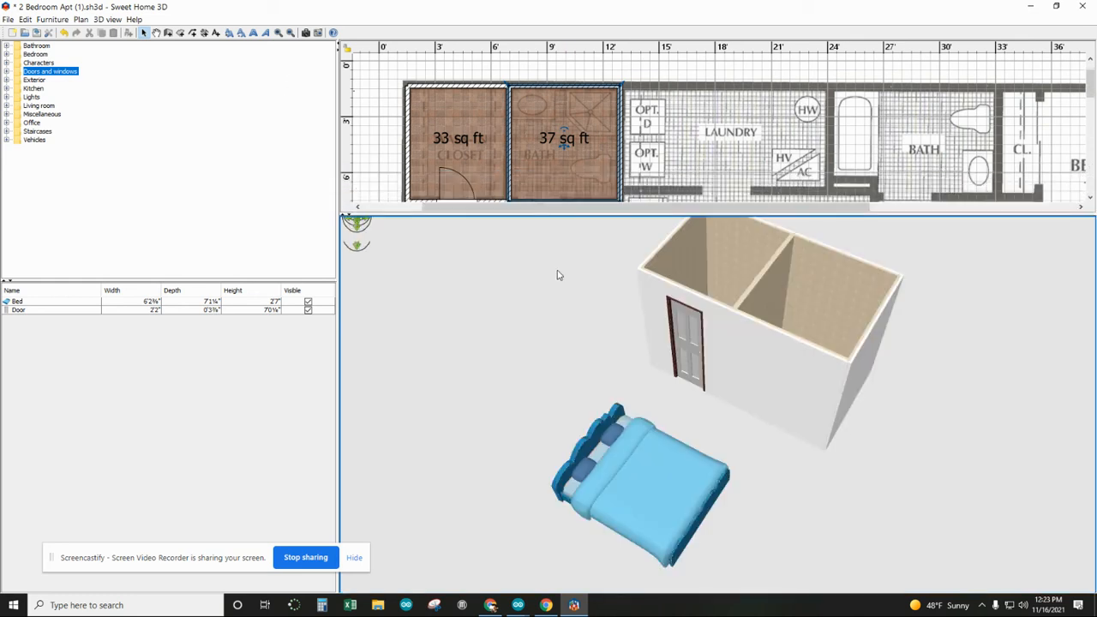
{"action": "left_click_drag", "start_coordinate": [557, 275], "coordinate": [557, 419]}
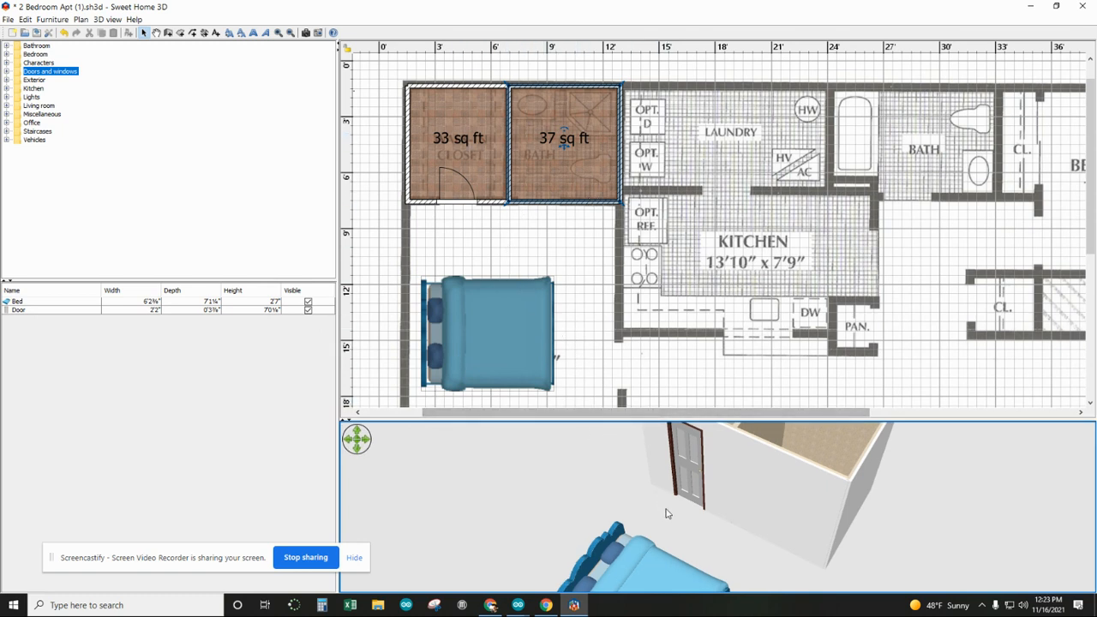
{"action": "left_click_drag", "start_coordinate": [569, 420], "coordinate": [569, 248]}
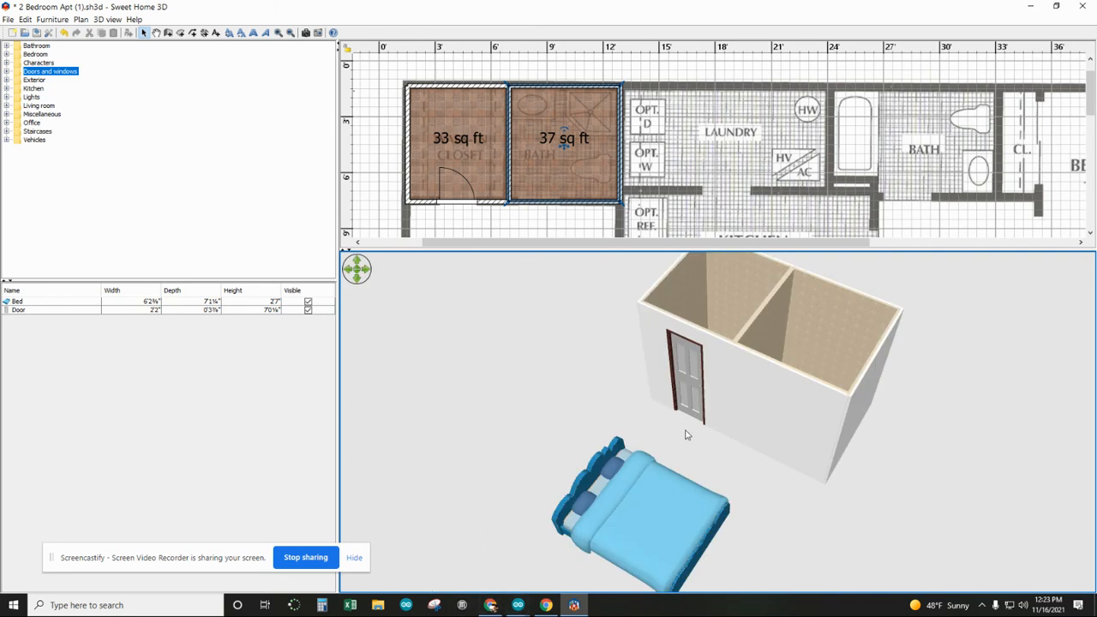
- Switch to File Explorer, open the Sweet Home Desk (1) picture from Documents and examine the rendered desk and chair up close
{"action": "left_click", "coordinate": [1032, 7]}
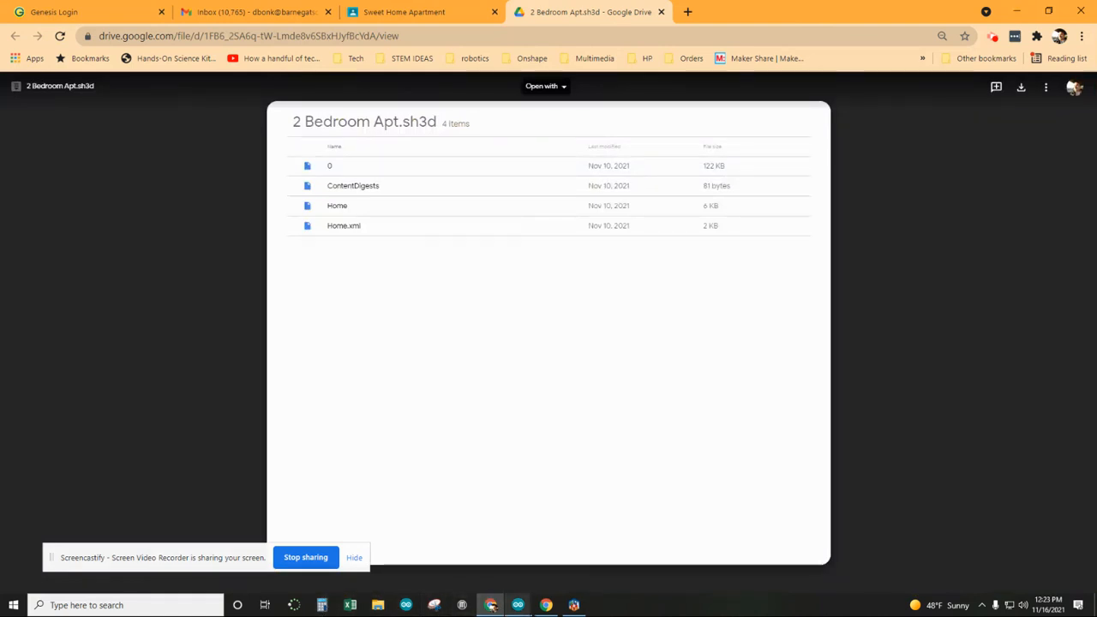
{"action": "left_click", "coordinate": [378, 605]}
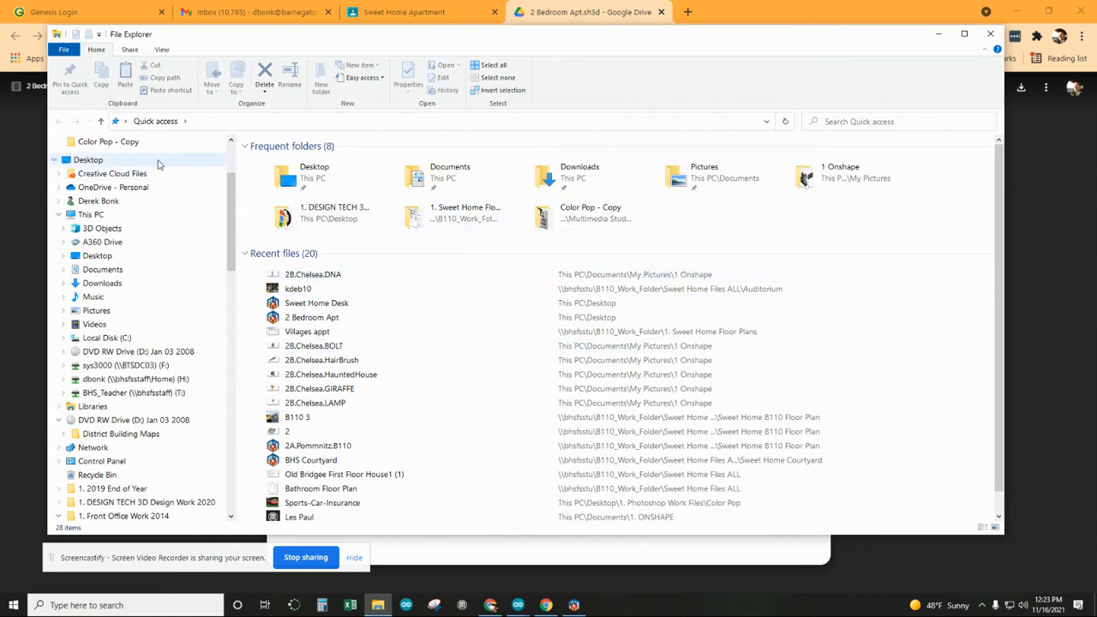
{"action": "scroll", "coordinate": [111, 333], "scroll_direction": "down", "scroll_amount": 4}
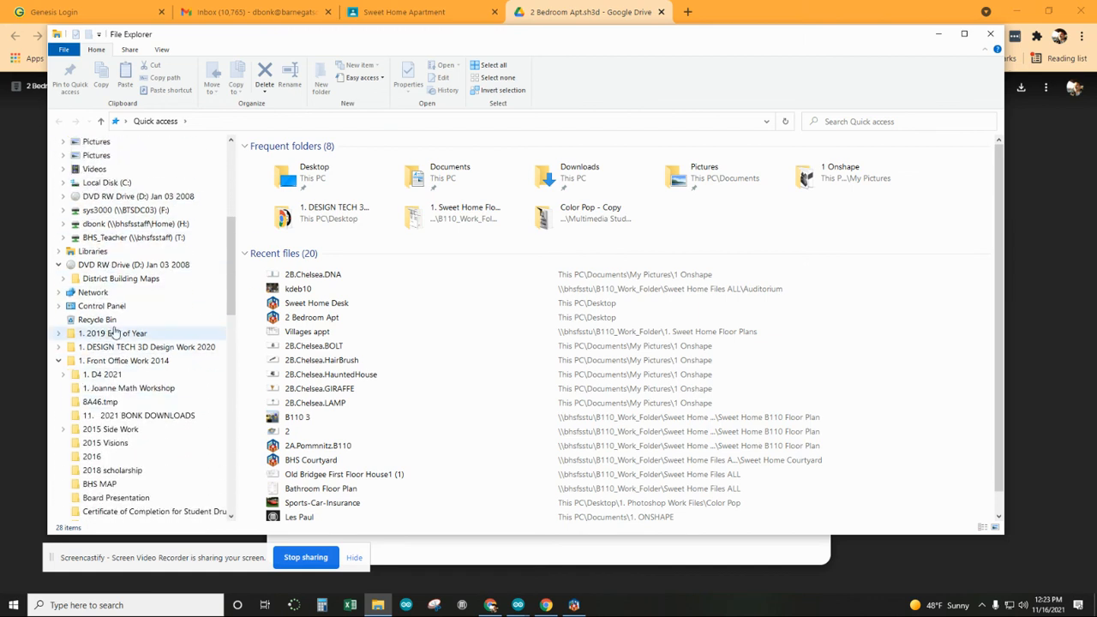
{"action": "scroll", "coordinate": [115, 317], "scroll_direction": "up", "scroll_amount": 7}
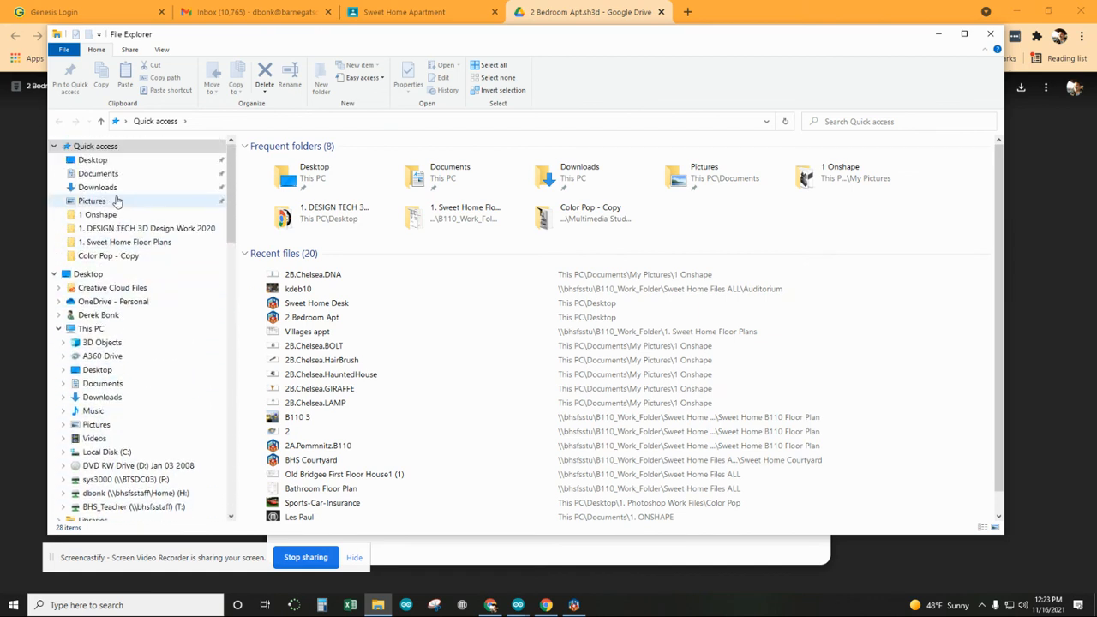
{"action": "left_click", "coordinate": [86, 174]}
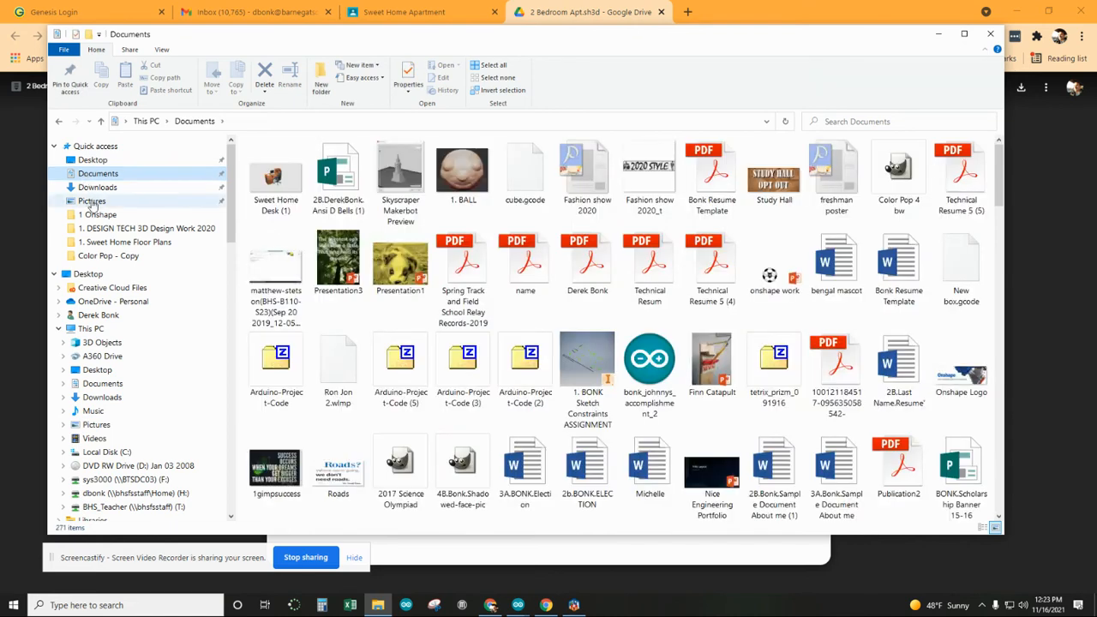
{"action": "double_click", "coordinate": [276, 184]}
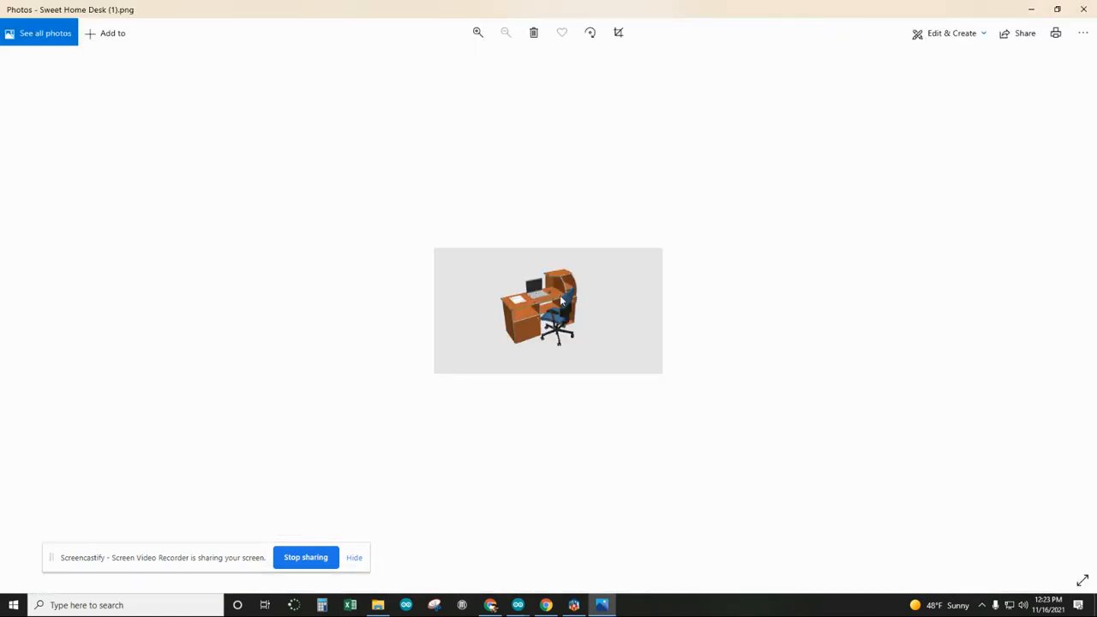
{"action": "scroll", "coordinate": [532, 279], "scroll_direction": "up", "scroll_amount": 5}
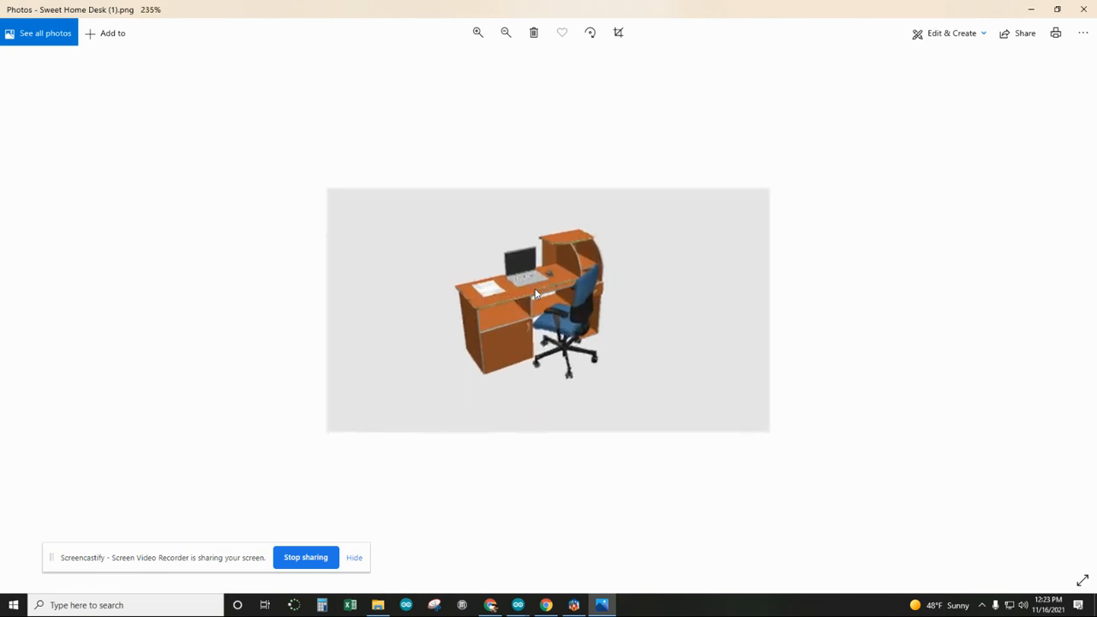
{"action": "scroll", "coordinate": [532, 280], "scroll_direction": "up", "scroll_amount": 2}
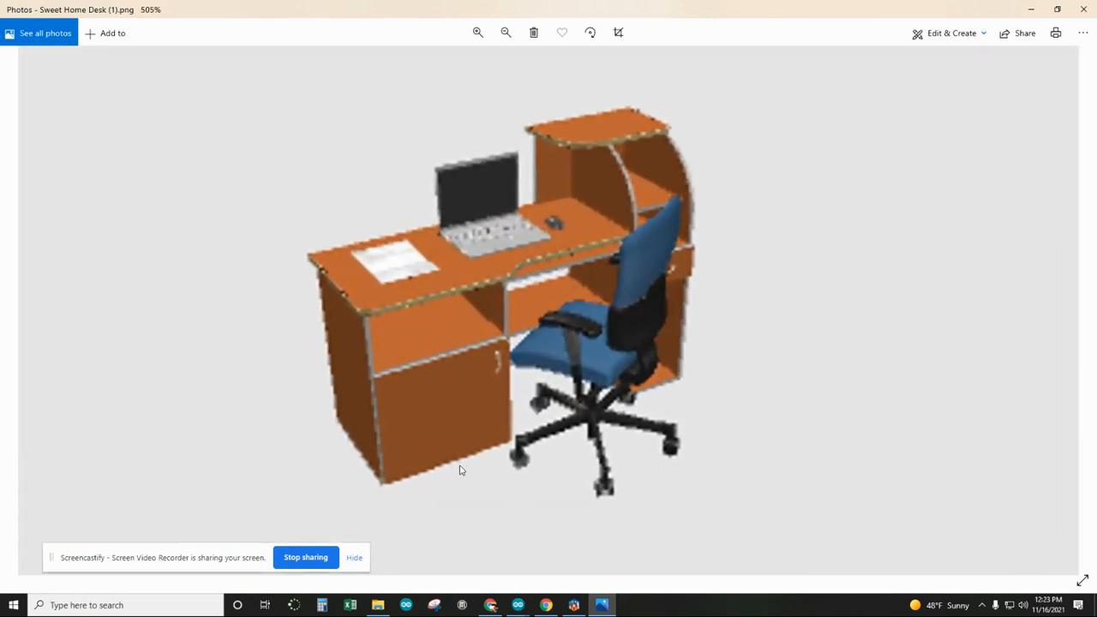
- Zoom the Sweet Home Desk (1) picture back out until the whole image fits in view
{"action": "scroll", "coordinate": [452, 458], "scroll_direction": "down", "scroll_amount": 6}
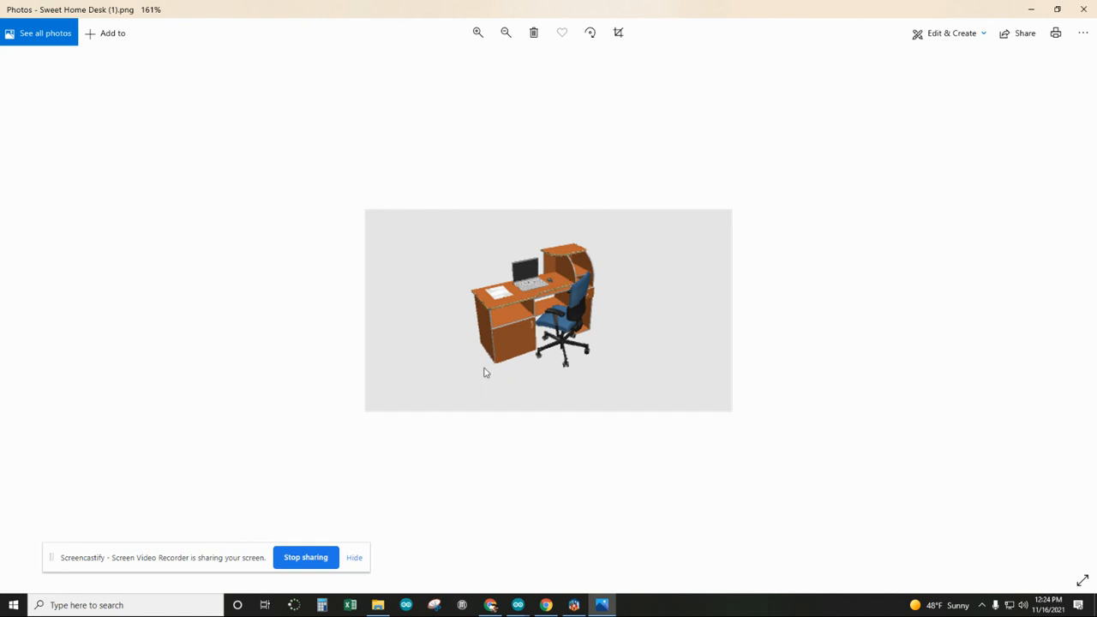
{"action": "scroll", "coordinate": [519, 357], "scroll_direction": "down", "scroll_amount": 2}
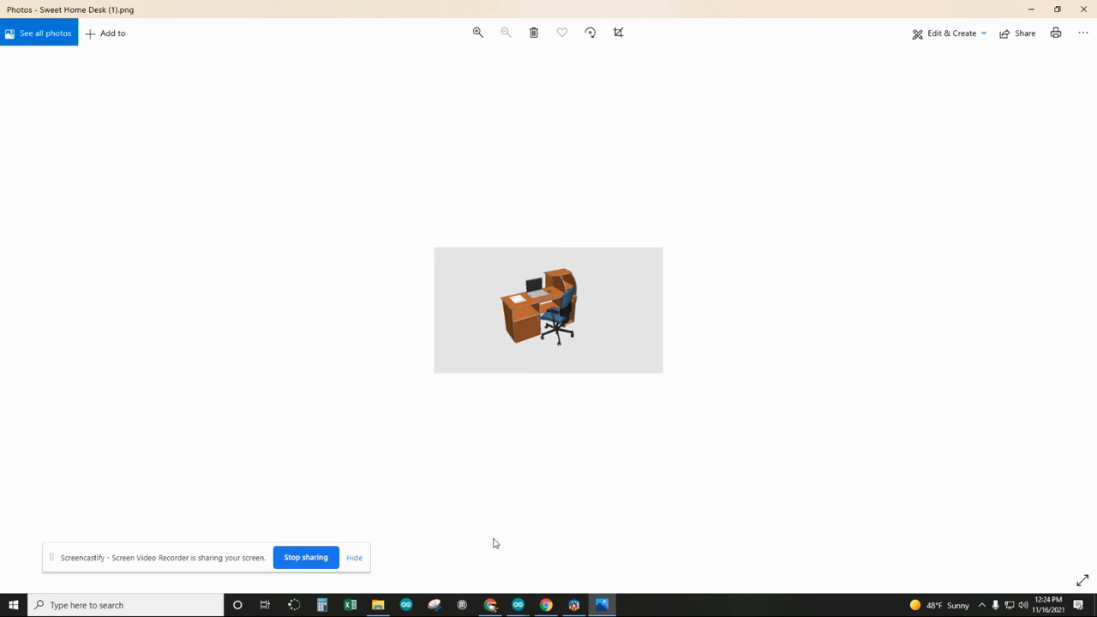
- Switch to Sweet Home 3D and enlarge the plan area to review the whole apartment floor plan
{"action": "left_click", "coordinate": [574, 605]}
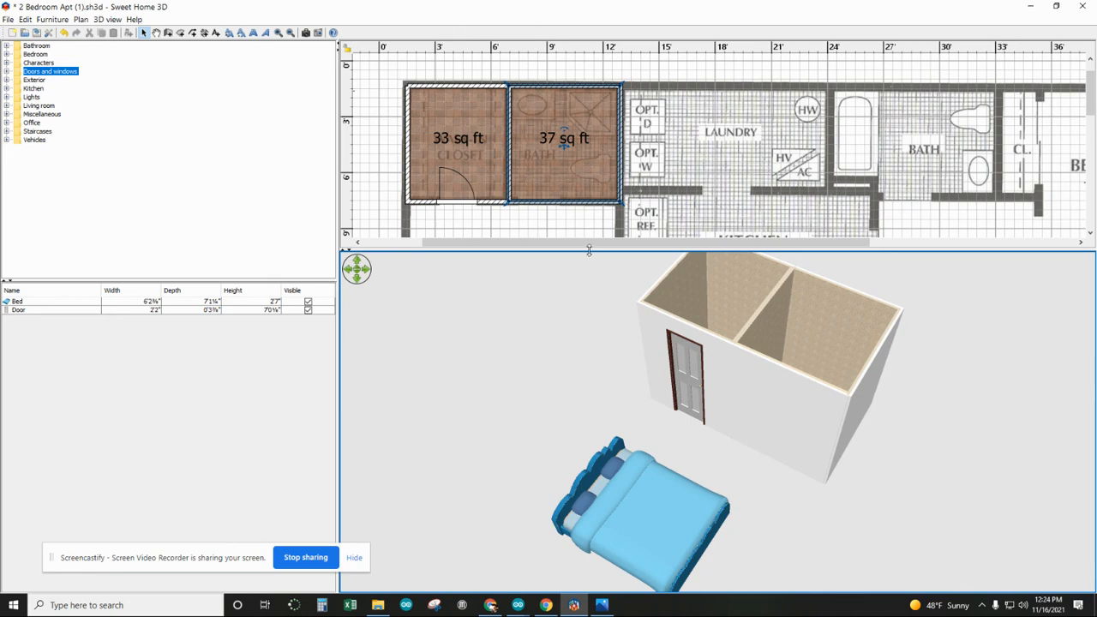
{"action": "left_click_drag", "start_coordinate": [588, 249], "coordinate": [589, 582]}
{"action": "scroll", "coordinate": [489, 345], "scroll_direction": "down", "scroll_amount": 3}
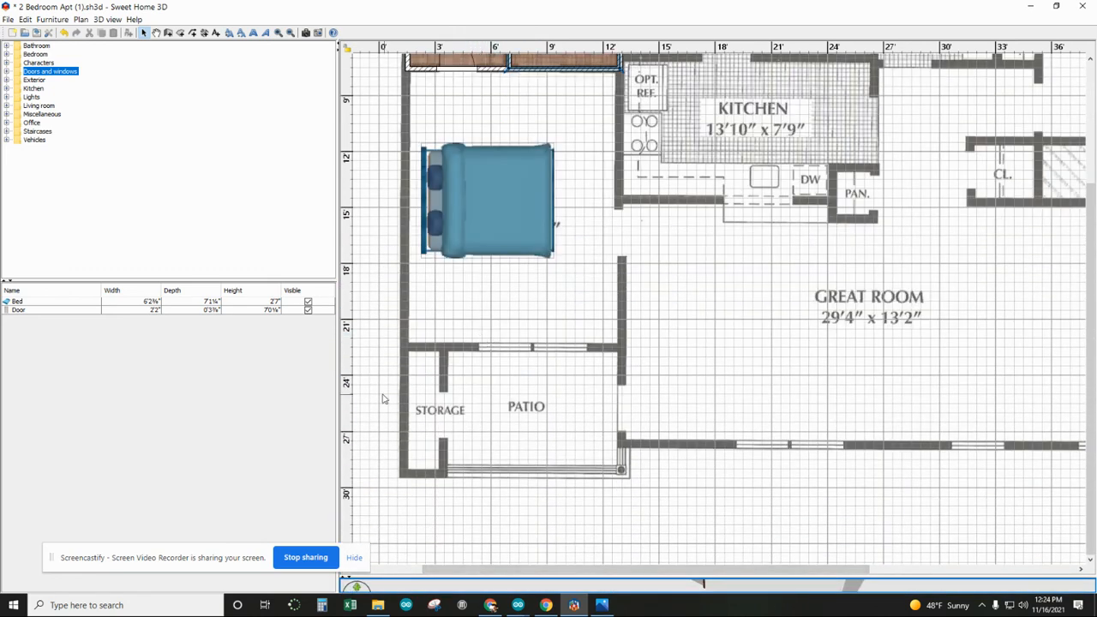
{"action": "scroll", "coordinate": [374, 414], "scroll_direction": "down", "scroll_amount": 4, "text": "ctrl"}
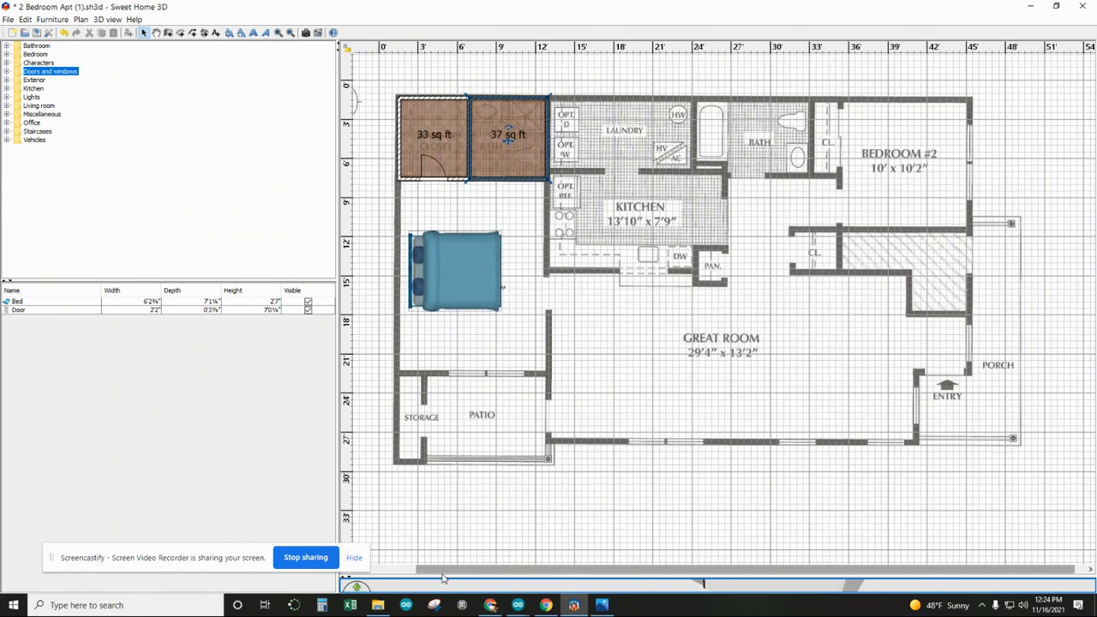
{"action": "left_click_drag", "start_coordinate": [441, 576], "coordinate": [441, 501]}
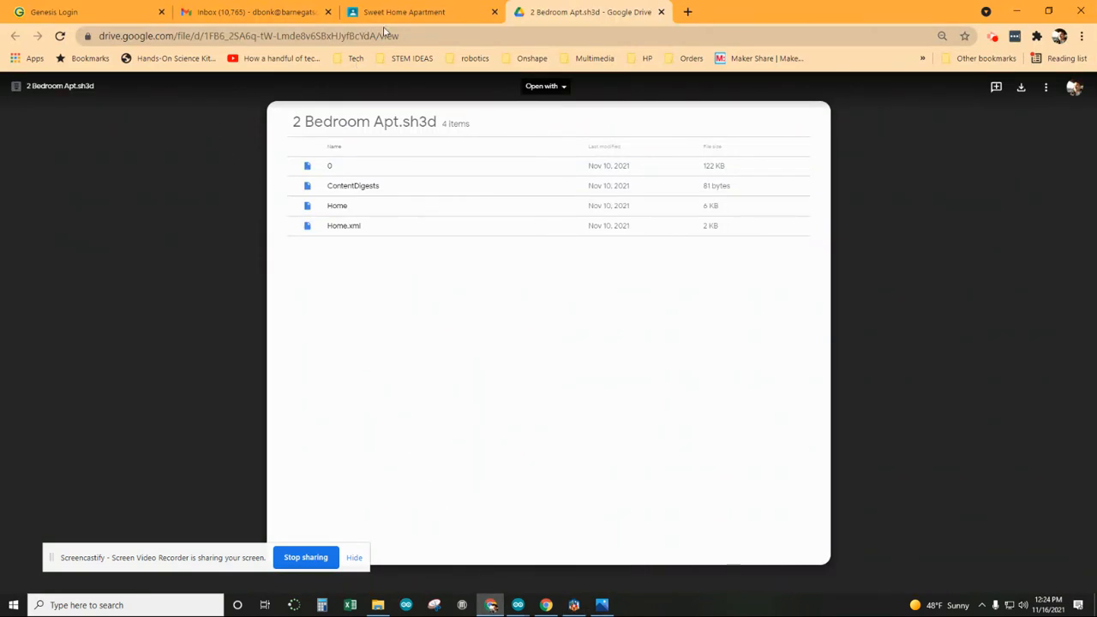
- Switch to Chrome and show the Sweet Home Apartment assignment instructions in Google Classroom
{"action": "left_click", "coordinate": [390, 12]}
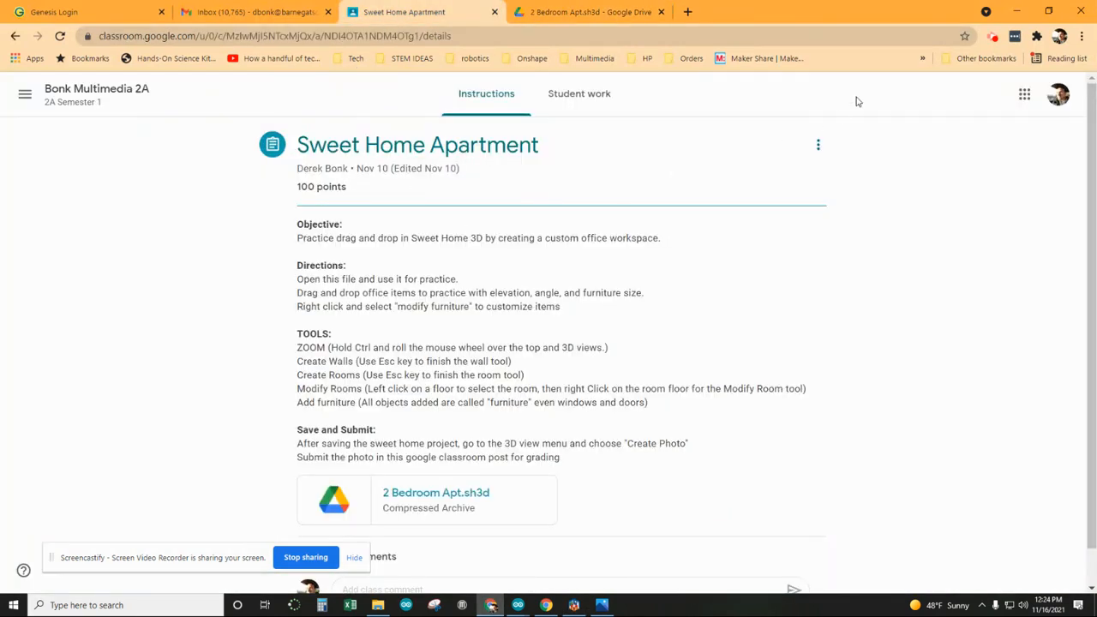